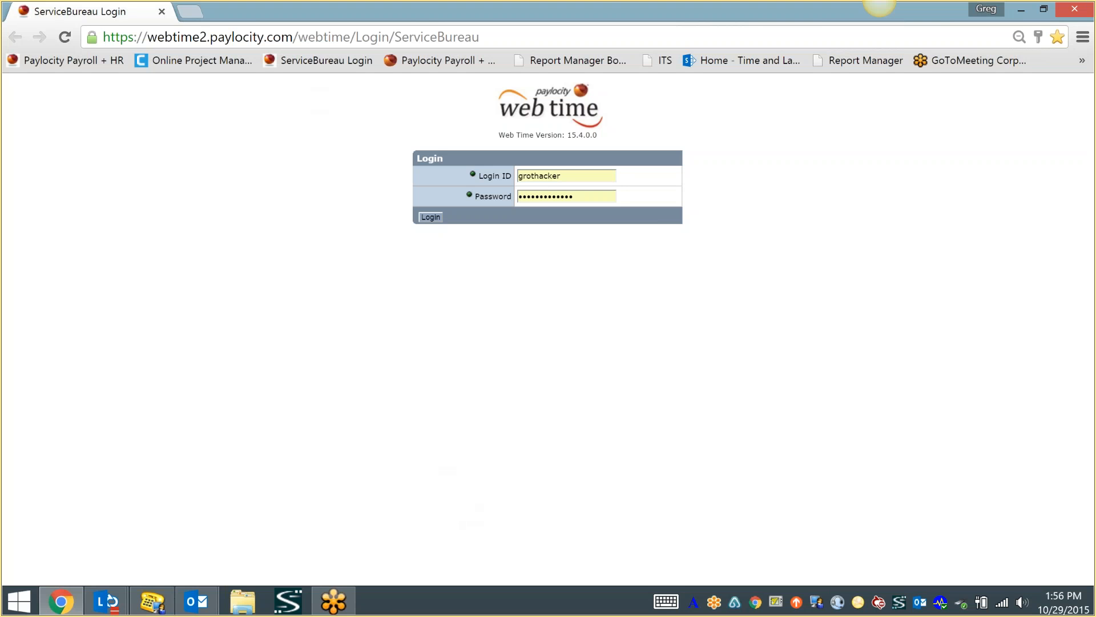
# Log in with the prefilled credentials and open the Eastern Star Missionary Baptist Church dashboard by searching for its customer alias
pyautogui.press('Return')
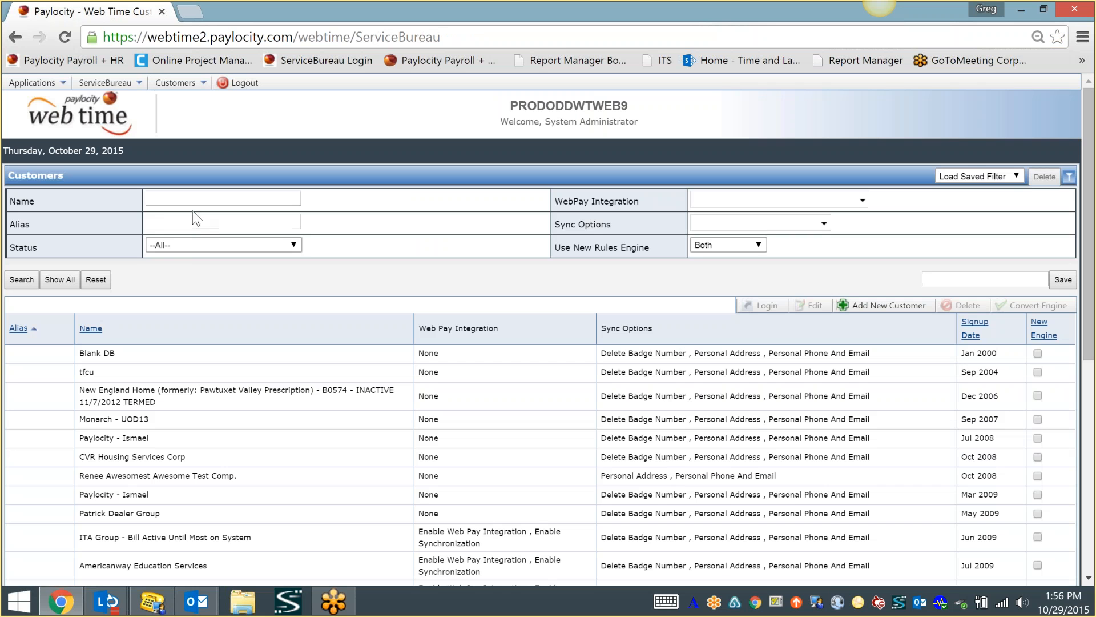
pyautogui.click(188, 217)
pyautogui.write('14961')
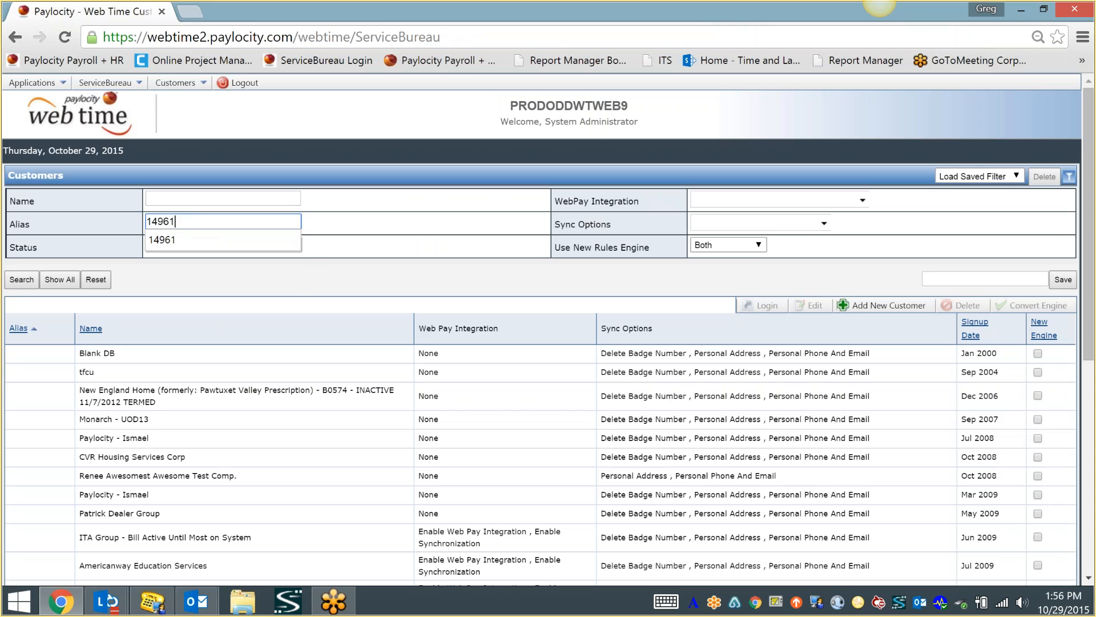
pyautogui.click(10, 286)
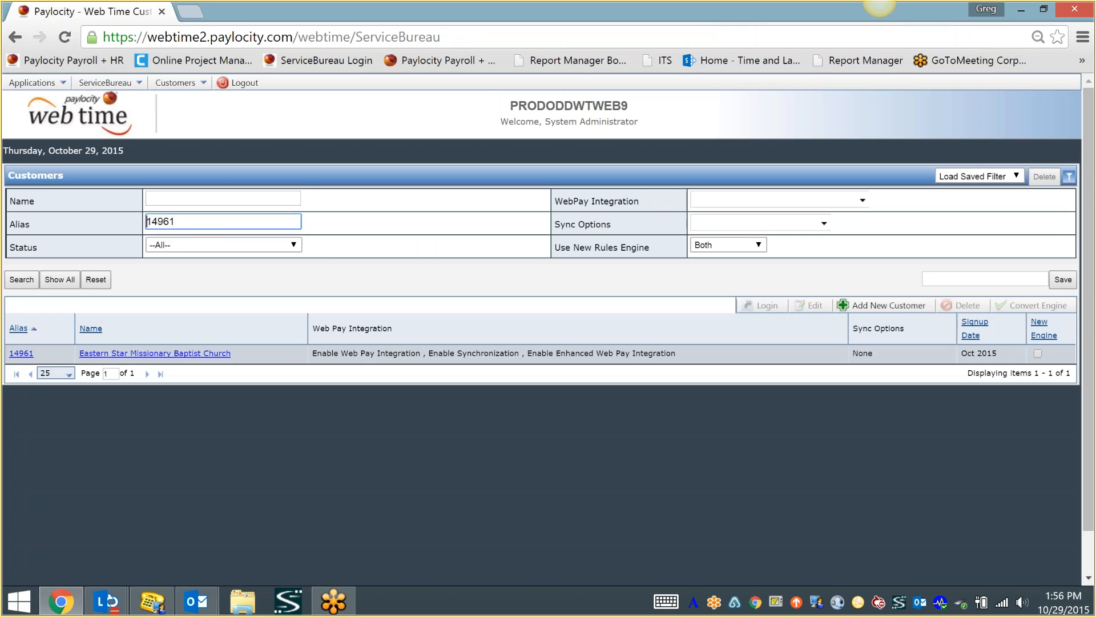
pyautogui.click(20, 354)
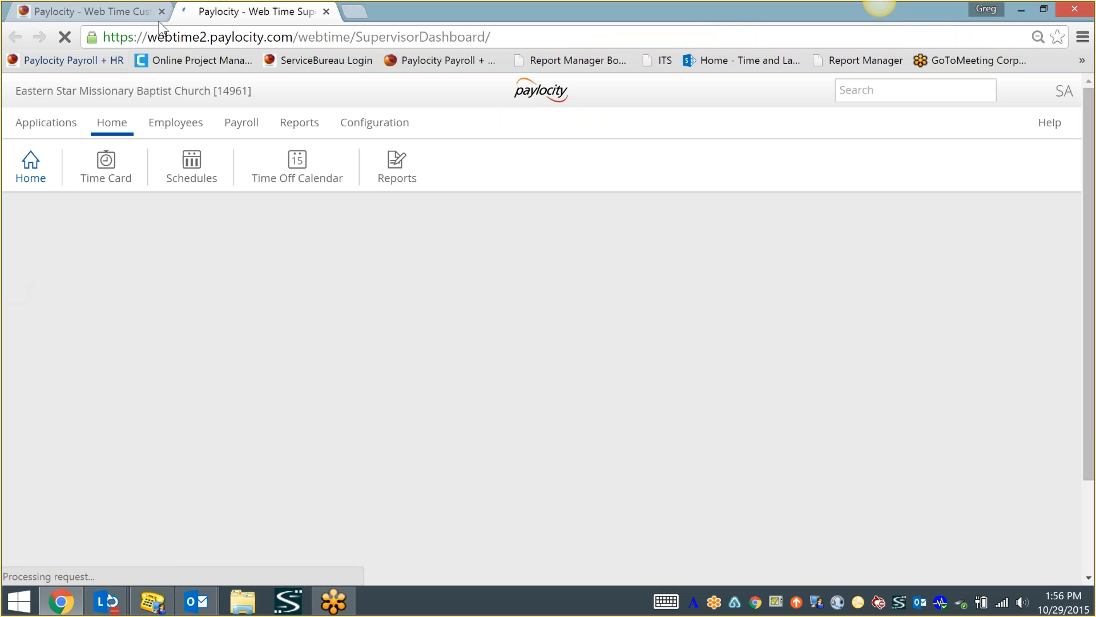
pyautogui.click(160, 13)
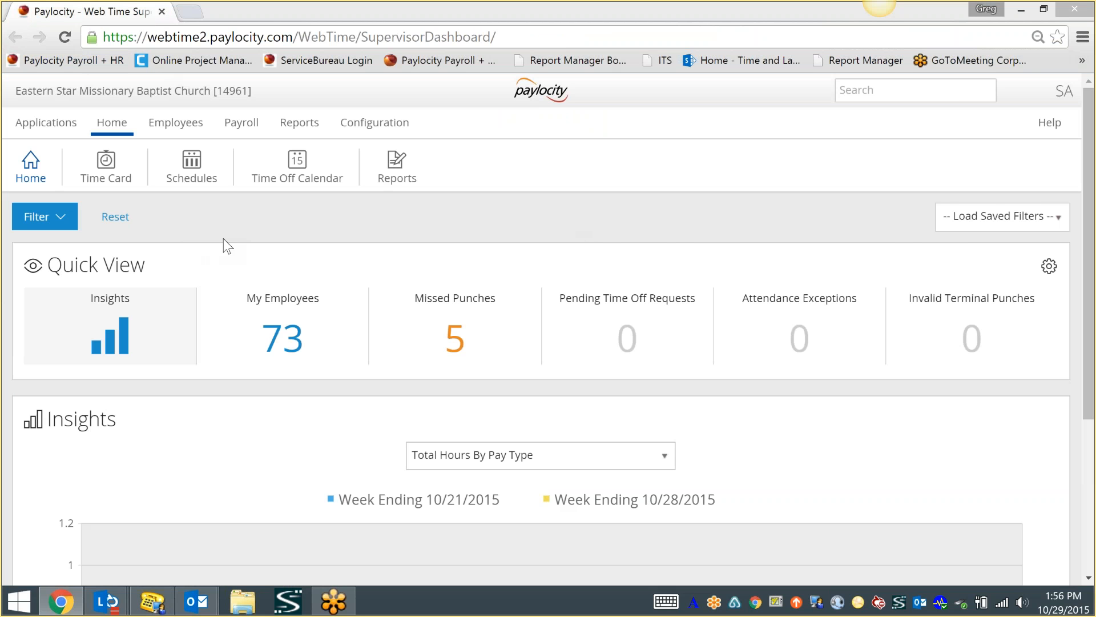
# Switch the dashboard's Insights chart to Status Board Totals
pyautogui.scroll(-2, 240, 242)
pyautogui.scroll(2, 240, 242)
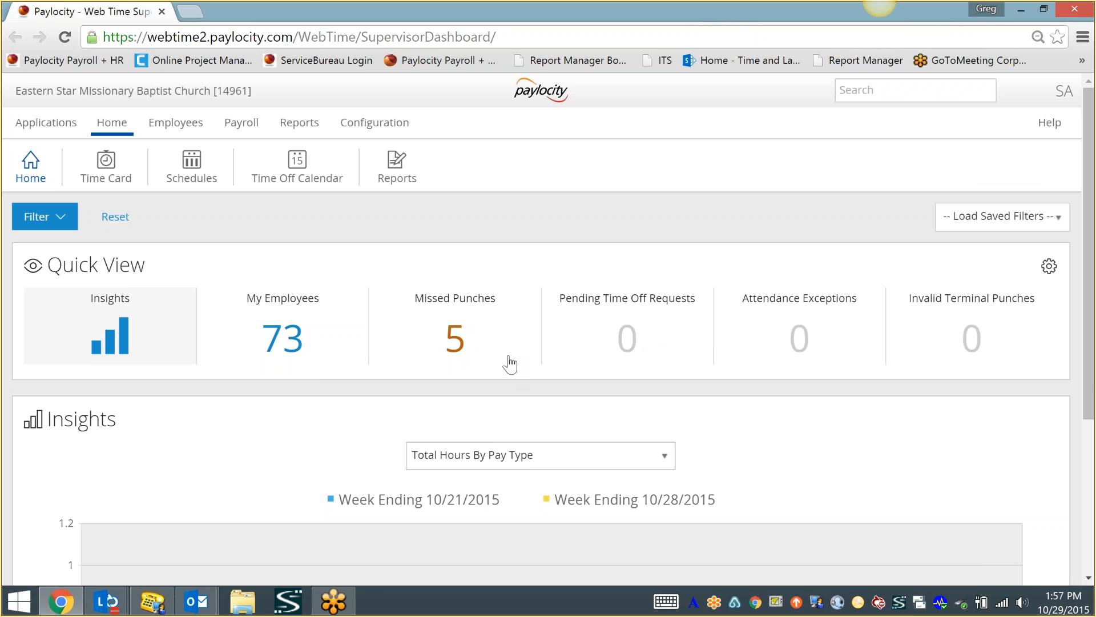
pyautogui.scroll(-4, 510, 360)
pyautogui.scroll(2, 505, 337)
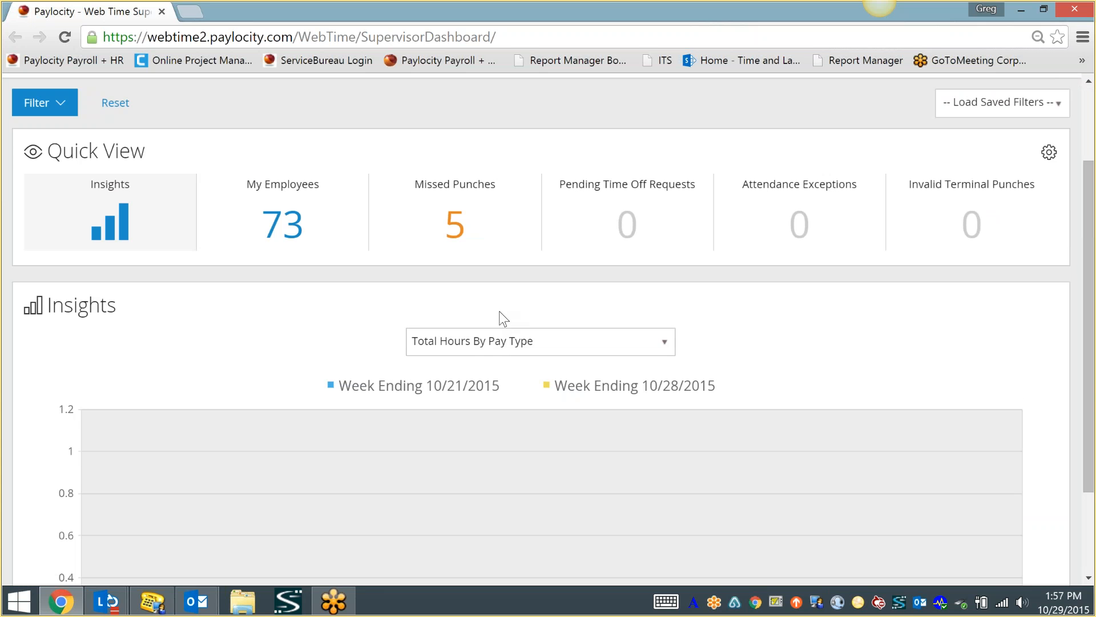
pyautogui.scroll(-2, 503, 318)
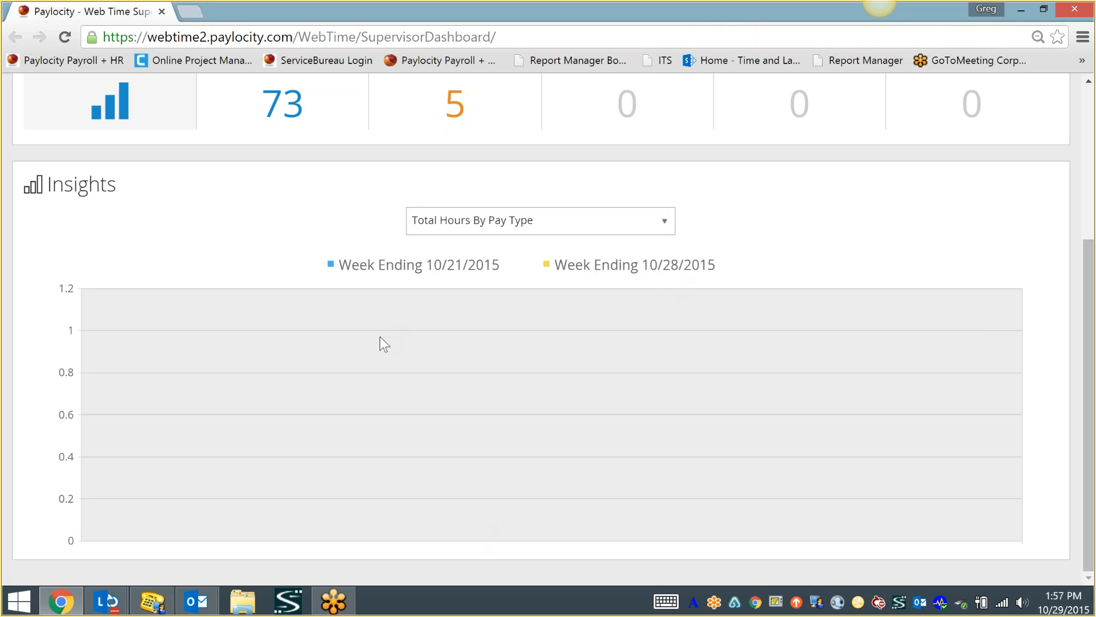
pyautogui.click(428, 226)
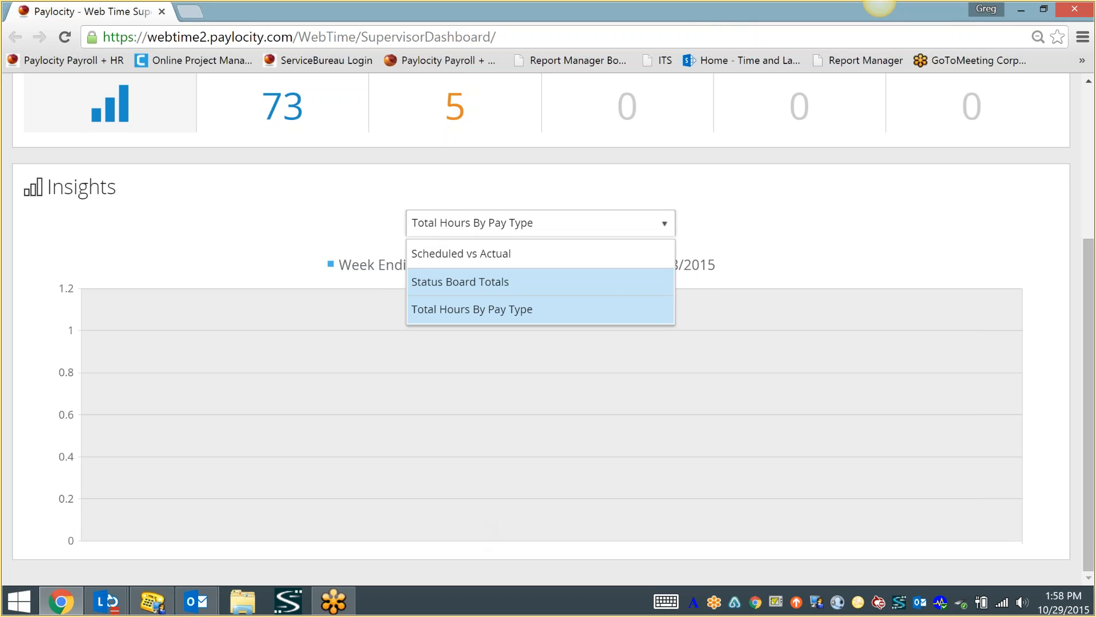
pyautogui.click(459, 282)
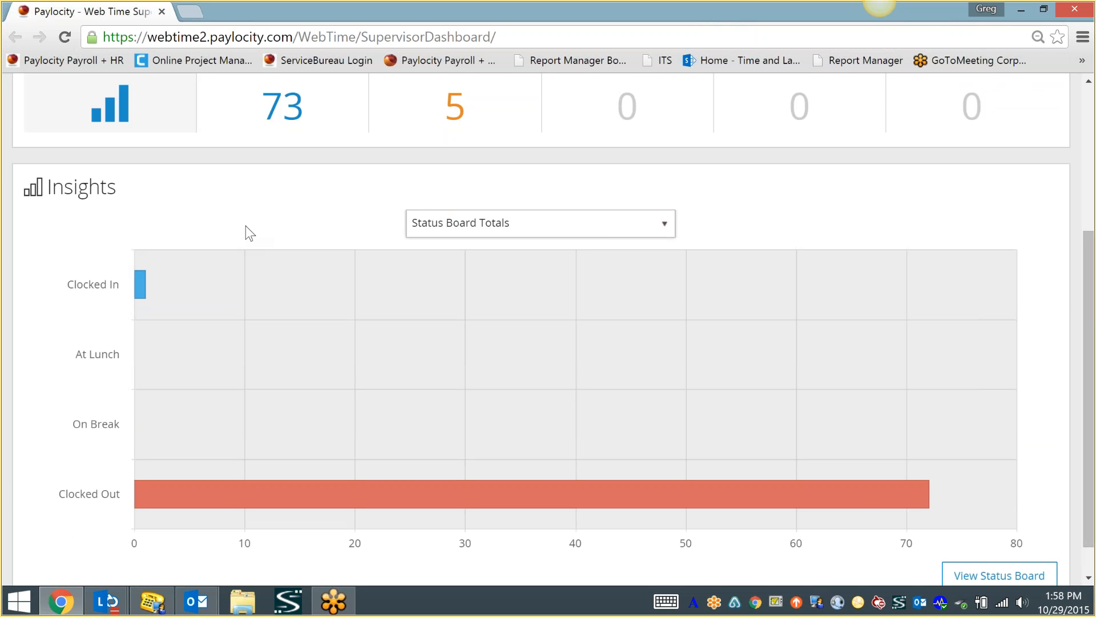
# Review the clocked-in and clocked-out bars in the Insights chart and open the full status board
pyautogui.moveTo(130, 286)
pyautogui.moveTo(536, 509)
pyautogui.scroll(-1, 118, 384)
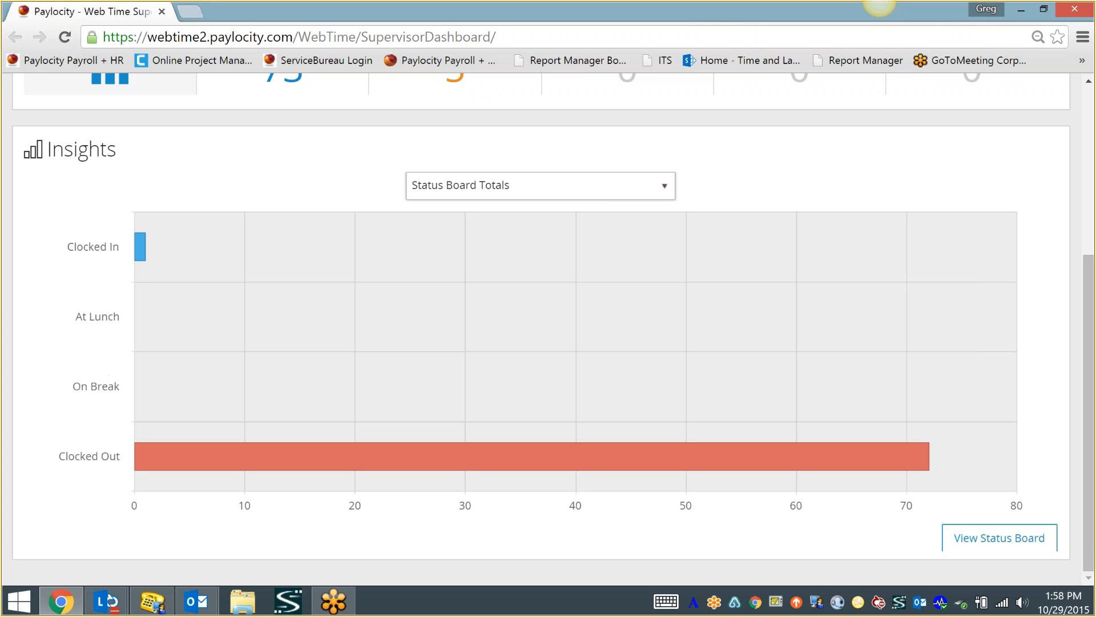
pyautogui.click(981, 542)
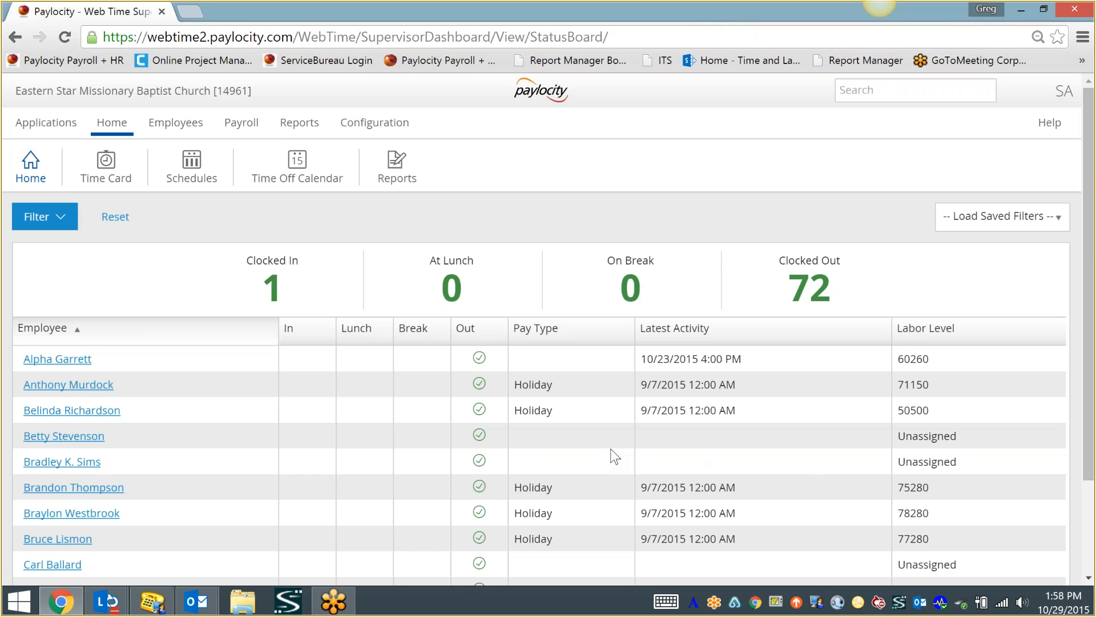
# Sort the status board's employee list by In, Lunch, Break, Pay Type, Latest Activity and Labor Level in turn
pyautogui.scroll(-3, 367, 296)
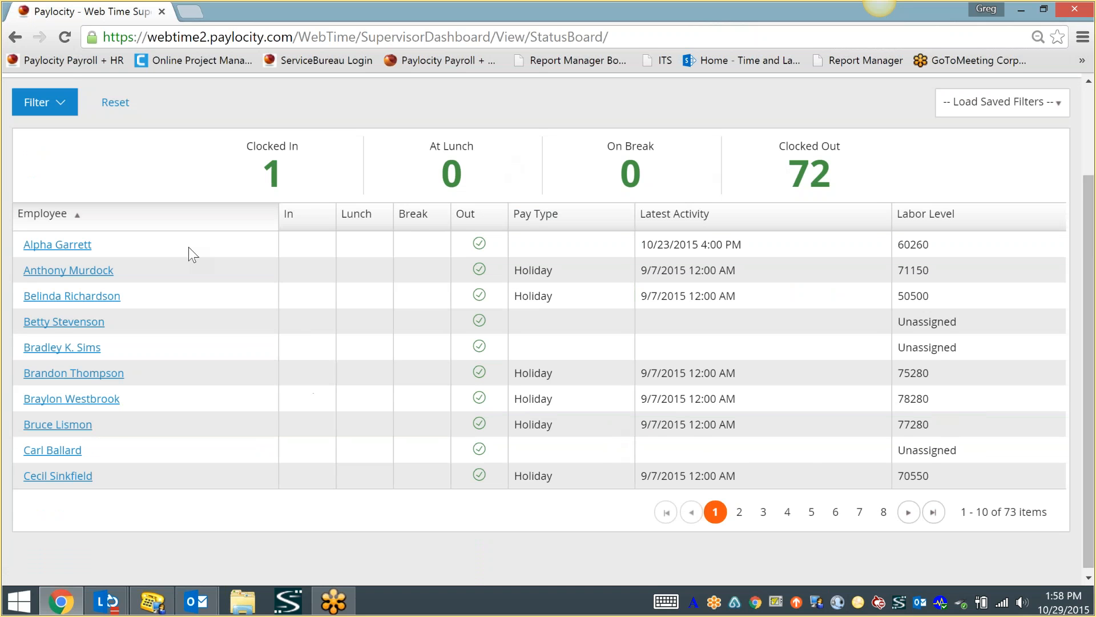
pyautogui.click(307, 220)
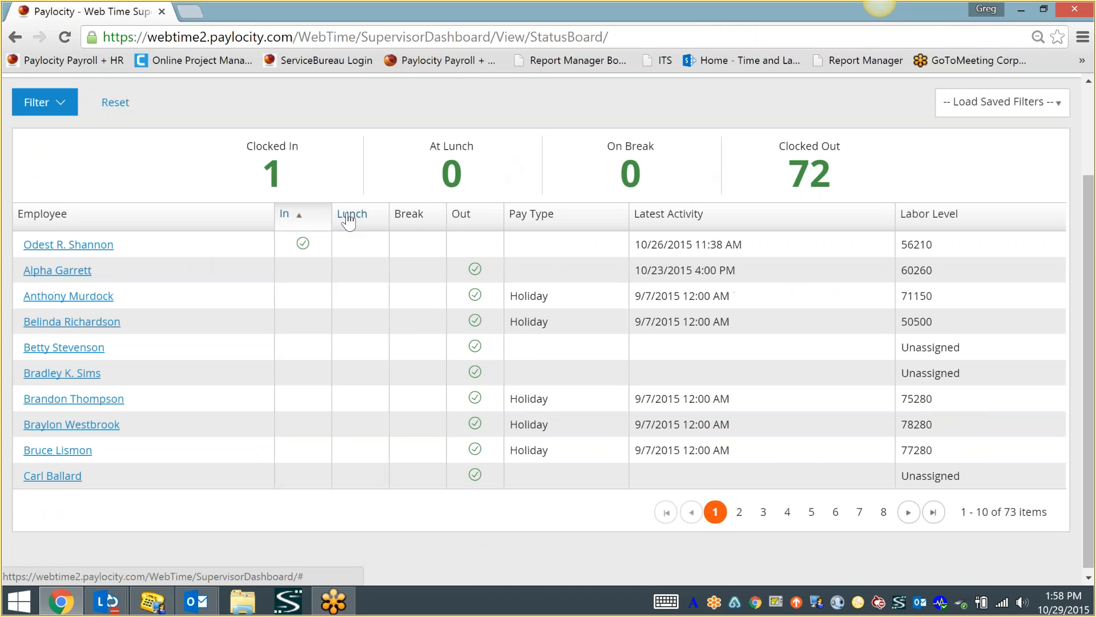
pyautogui.click(348, 221)
pyautogui.click(420, 220)
pyautogui.click(324, 216)
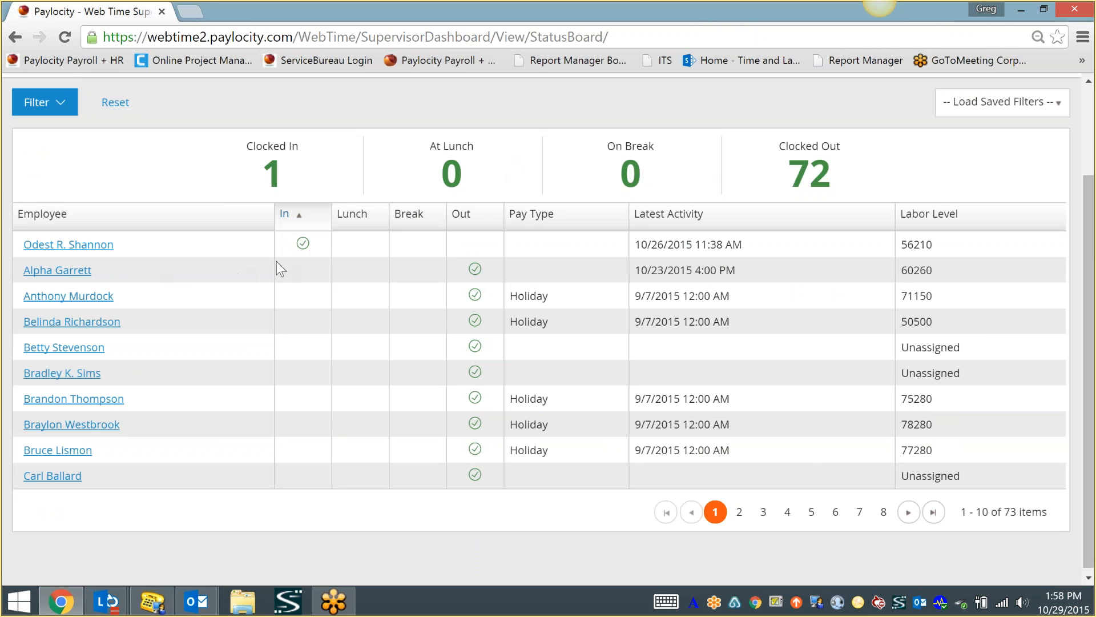
pyautogui.click(302, 217)
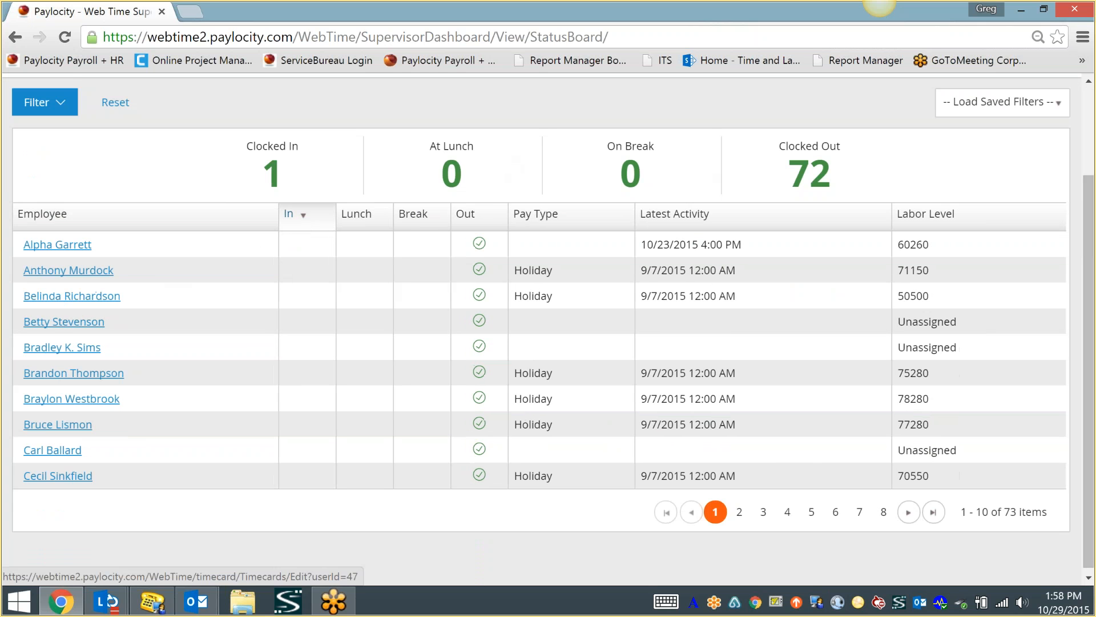
pyautogui.click(360, 221)
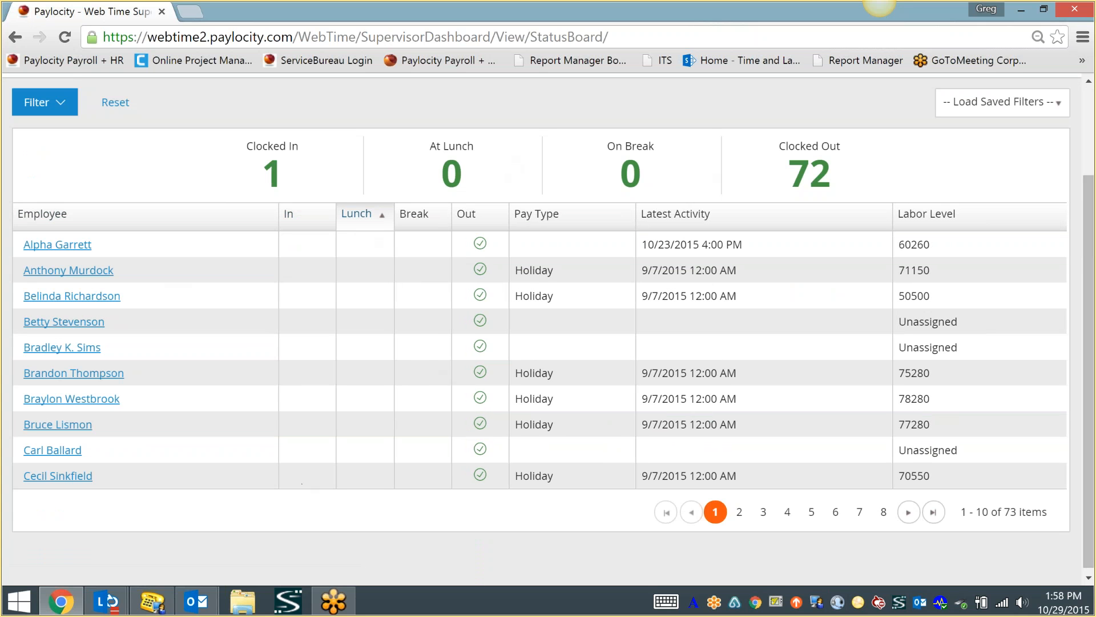
pyautogui.click(377, 222)
pyautogui.click(412, 222)
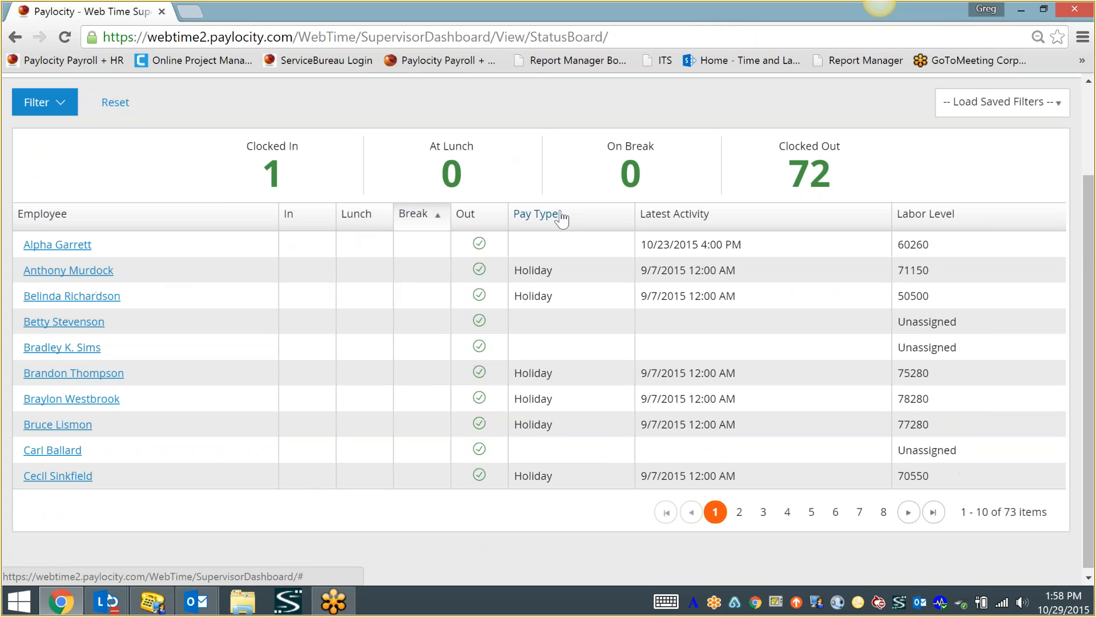
pyautogui.click(556, 217)
pyautogui.click(767, 220)
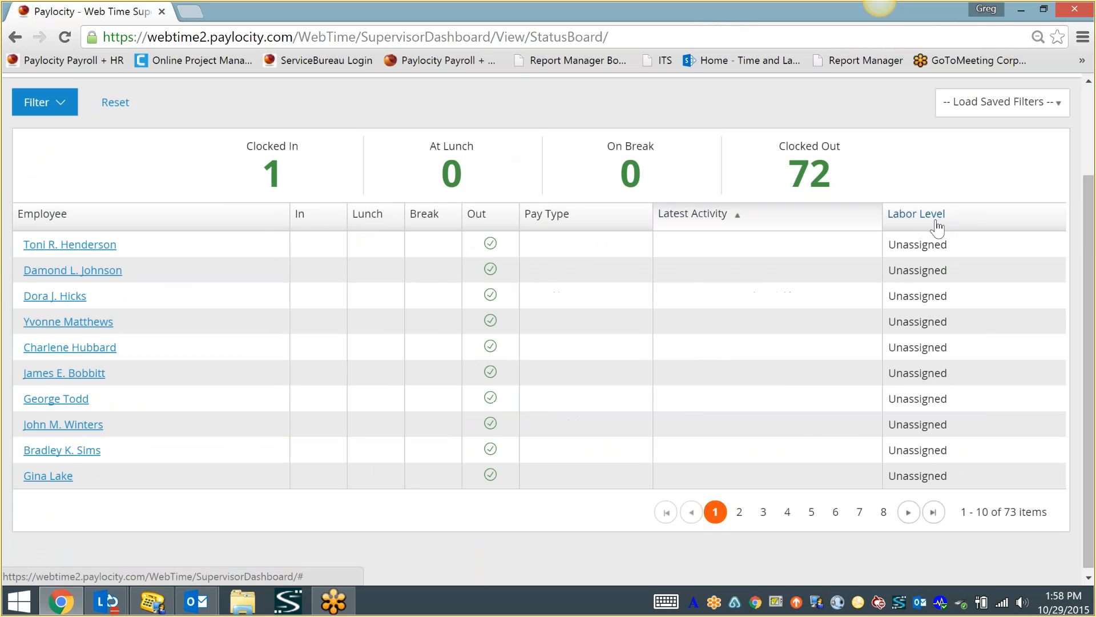
pyautogui.click(900, 222)
pyautogui.scroll(2, 316, 425)
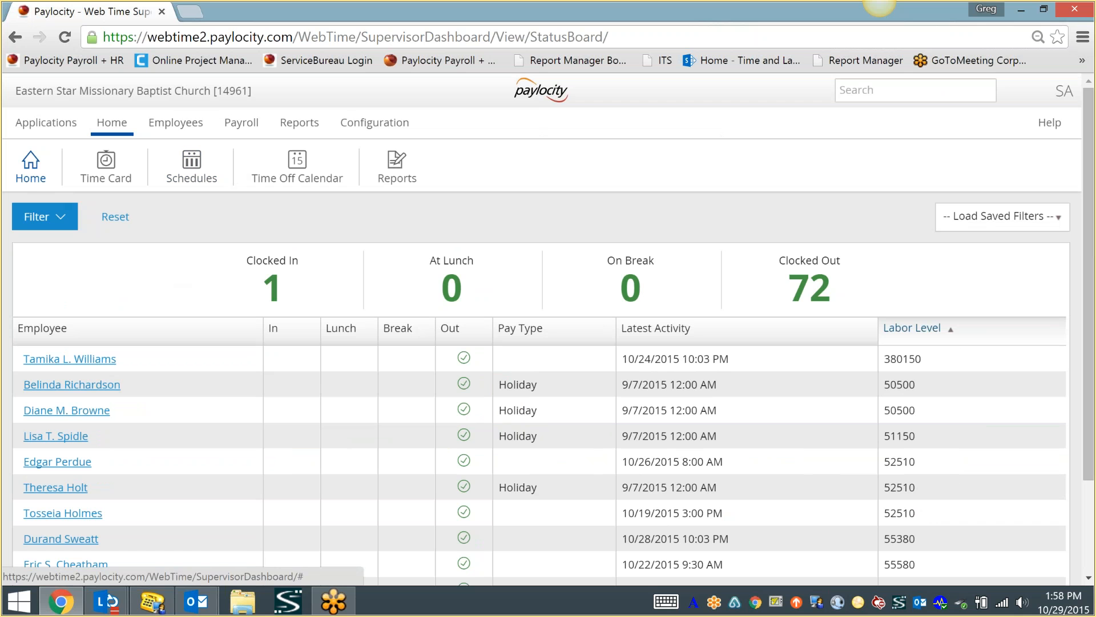
# Return to the dashboard home and view the Missed Punches, My Employees and Insights sections of Quick View
pyautogui.click(30, 172)
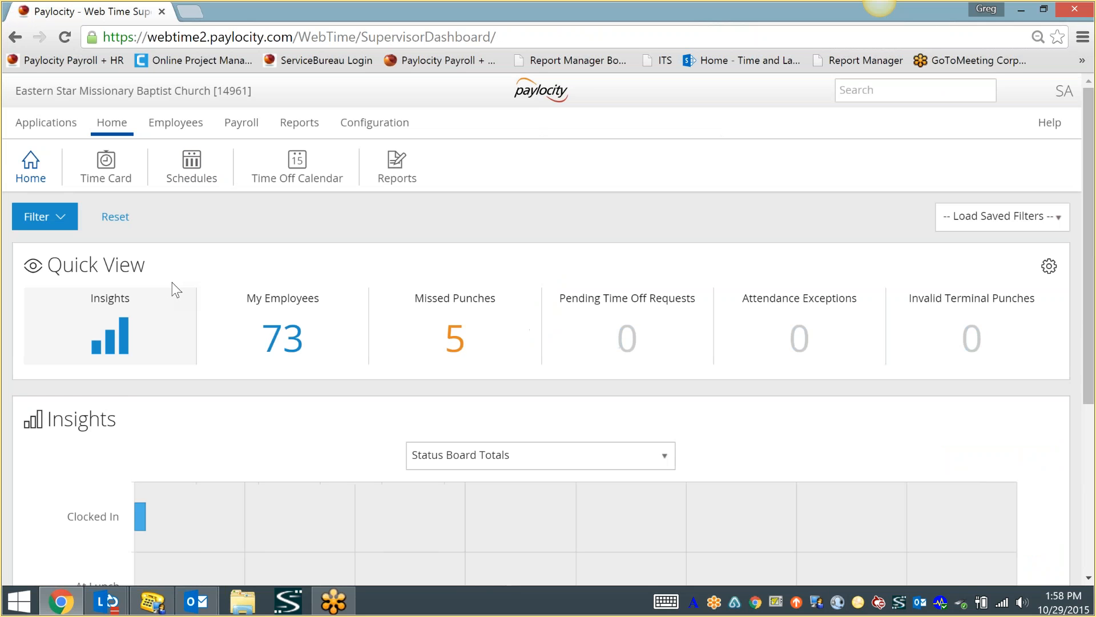
pyautogui.scroll(-4, 183, 285)
pyautogui.scroll(2, 189, 290)
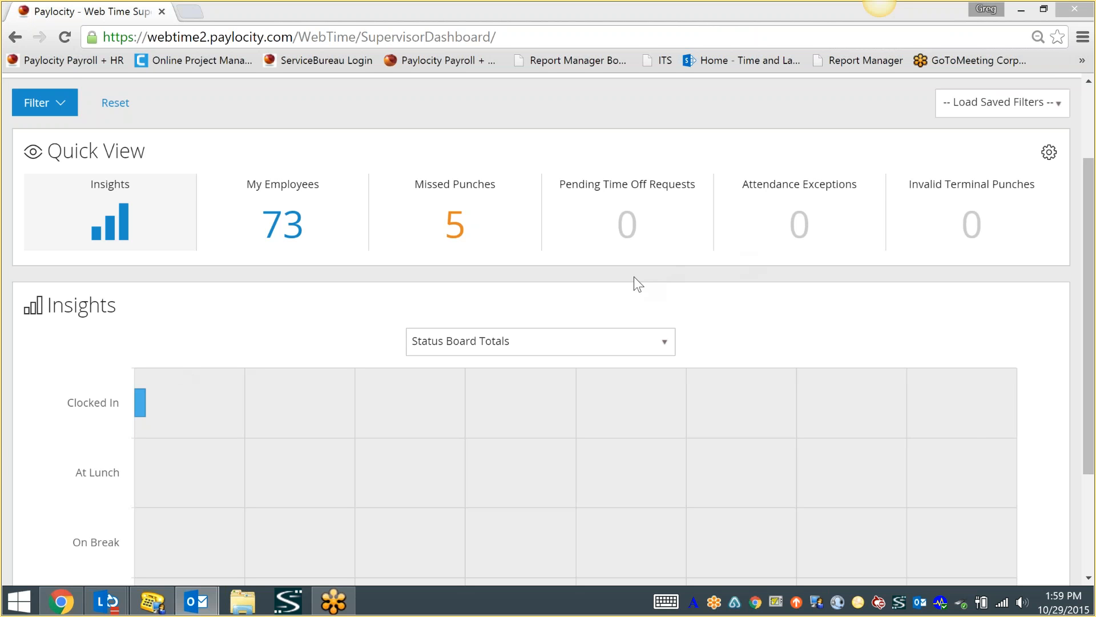
pyautogui.click(454, 234)
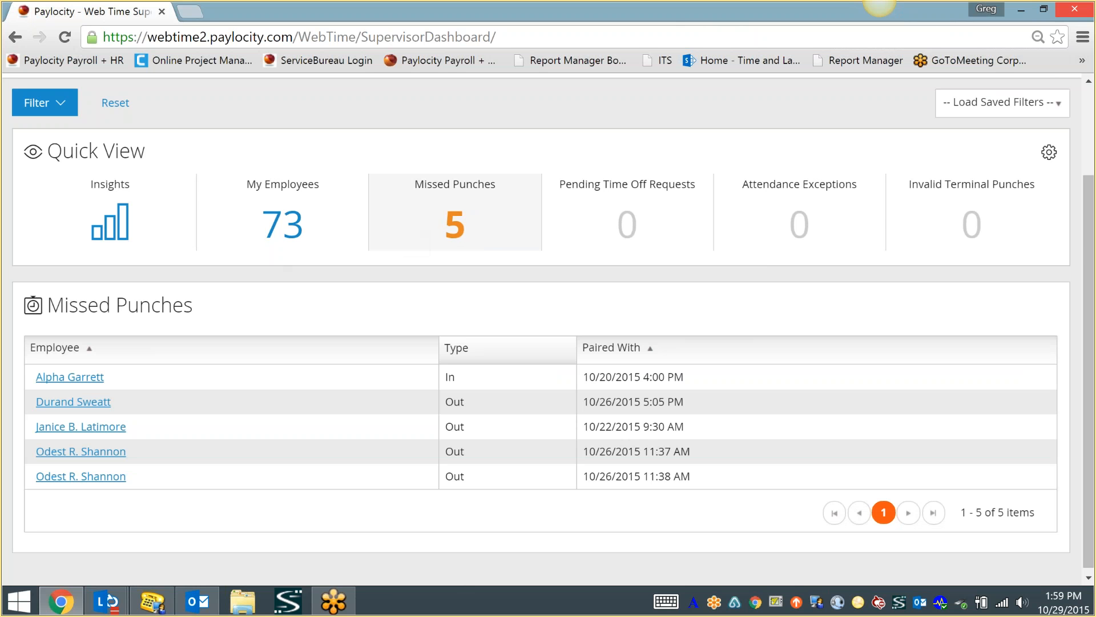
pyautogui.click(212, 238)
pyautogui.scroll(2, 120, 329)
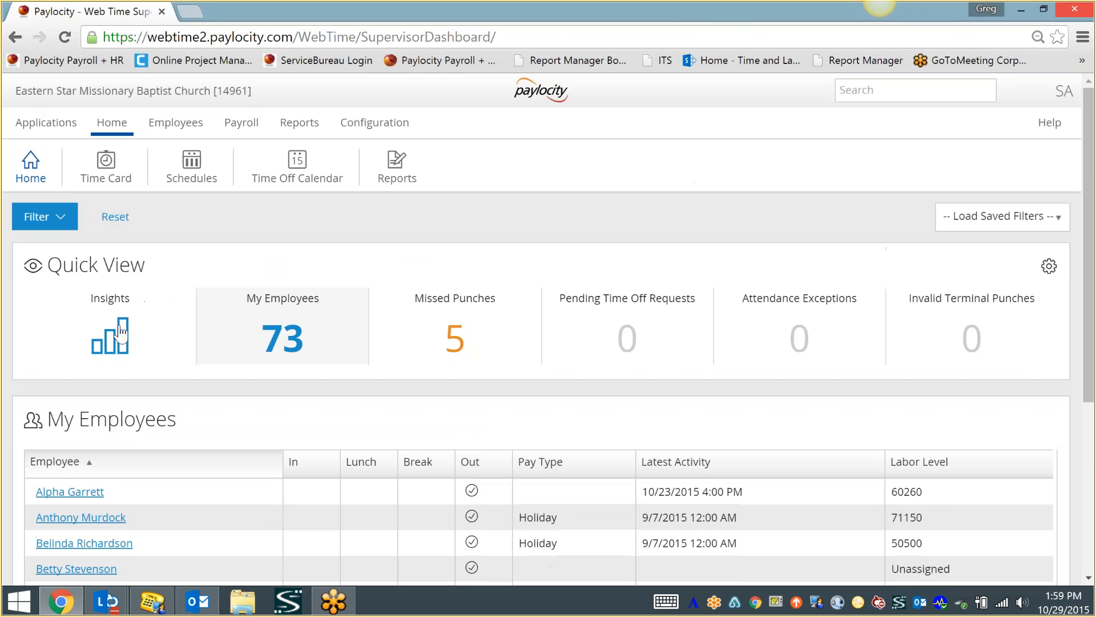
pyautogui.click(117, 336)
pyautogui.scroll(-5, 130, 374)
pyautogui.scroll(4, 133, 376)
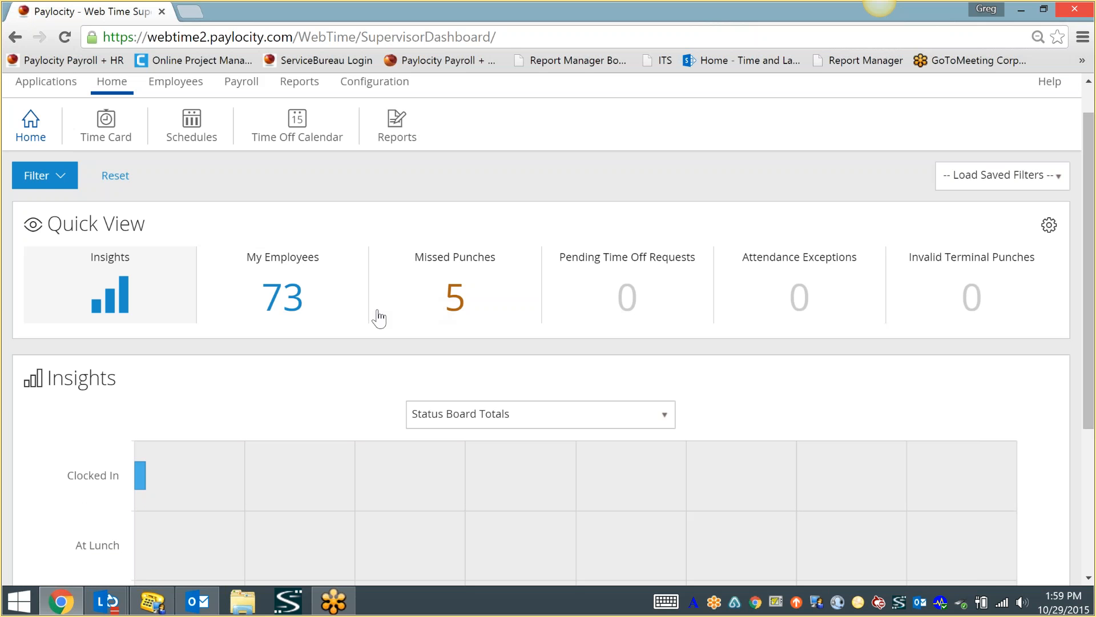
# From the Missed Punches list, open the first employee's time card and save 1230p as the missing In punch for Tue 10/20/2015
pyautogui.click(455, 301)
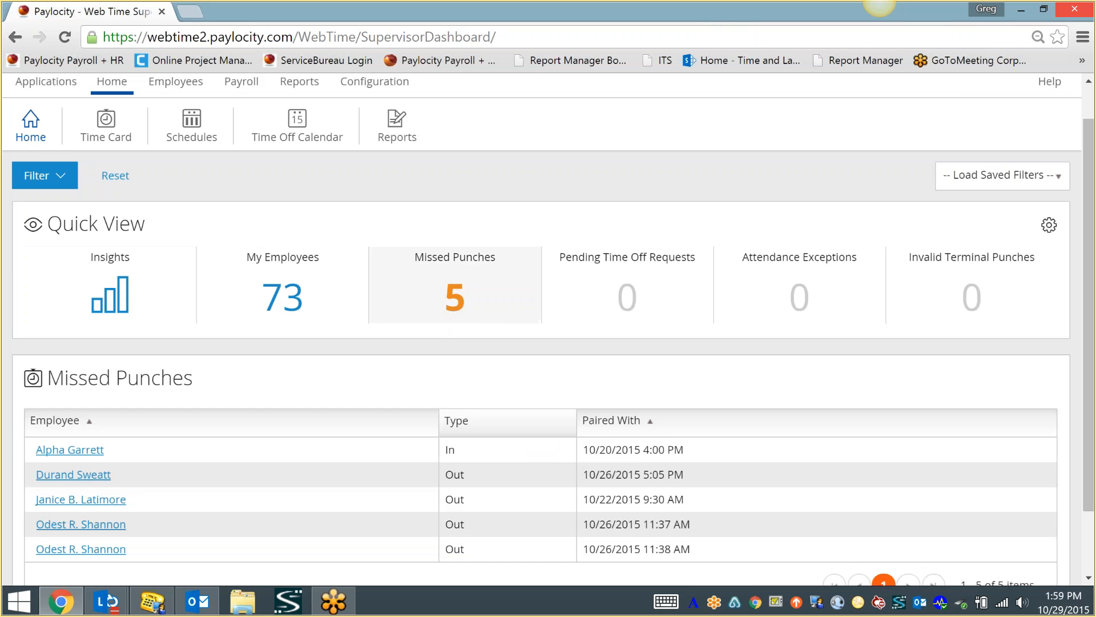
pyautogui.scroll(-2, 455, 301)
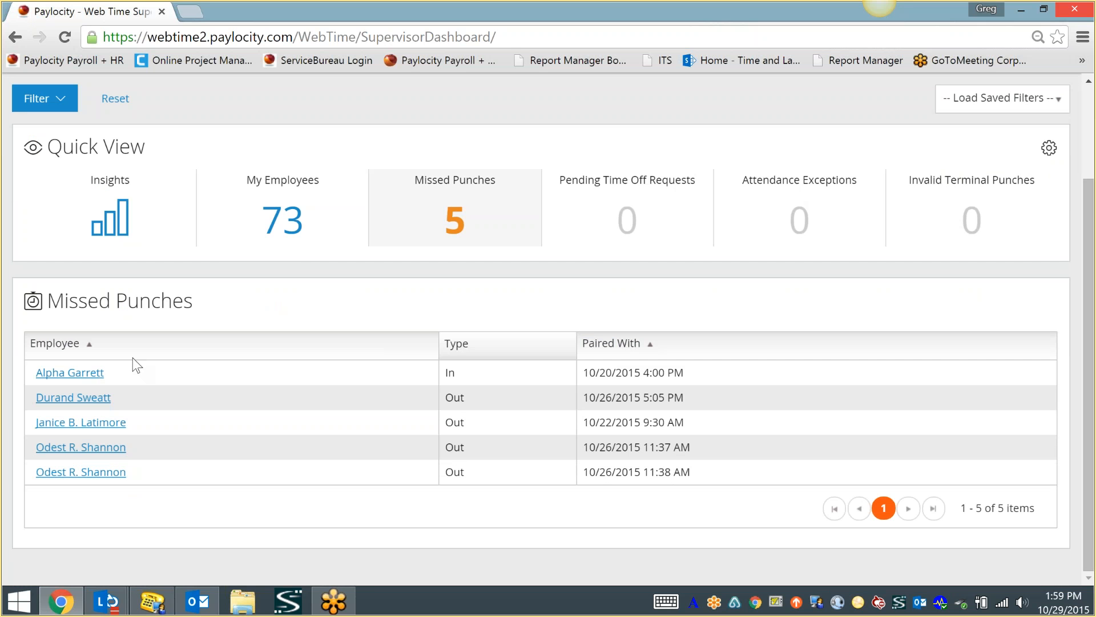
pyautogui.click(70, 372)
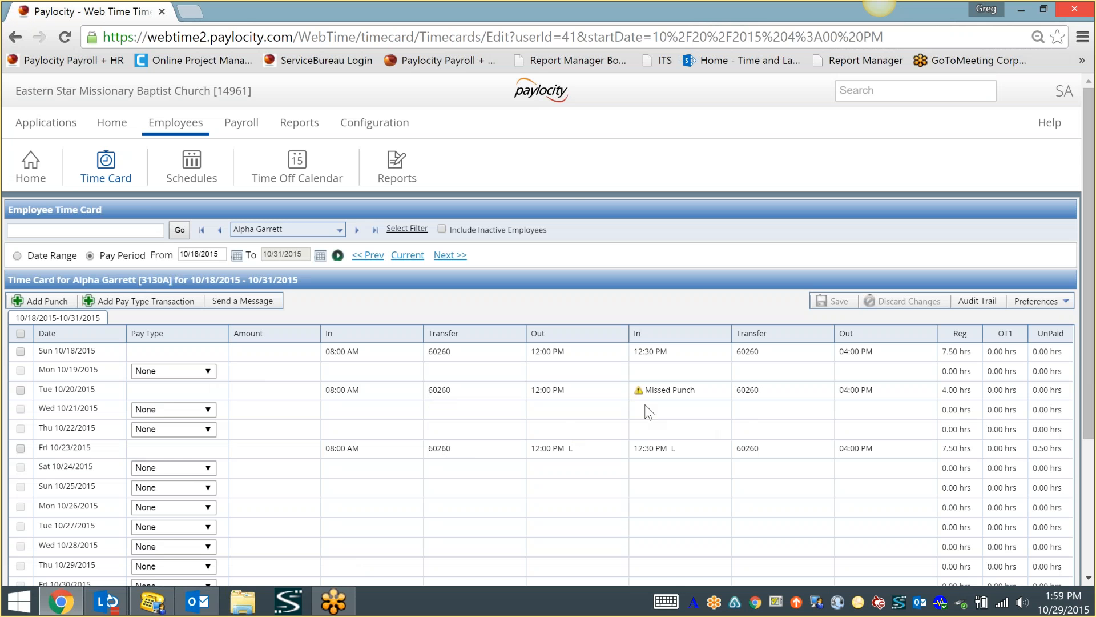
pyautogui.click(696, 393)
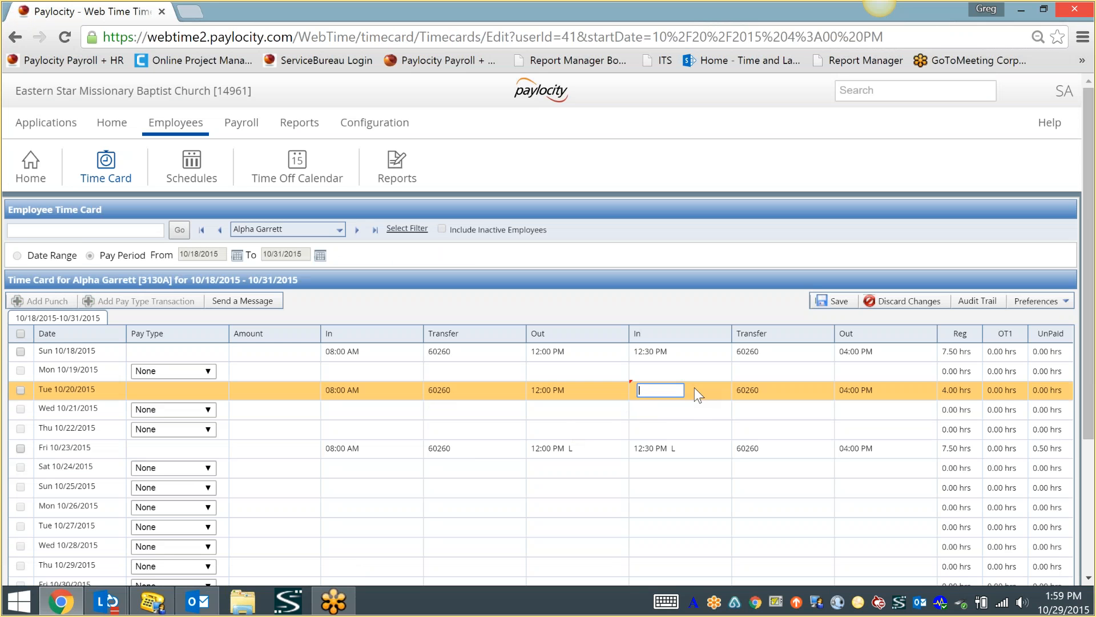
pyautogui.write('1230p')
pyautogui.click(832, 301)
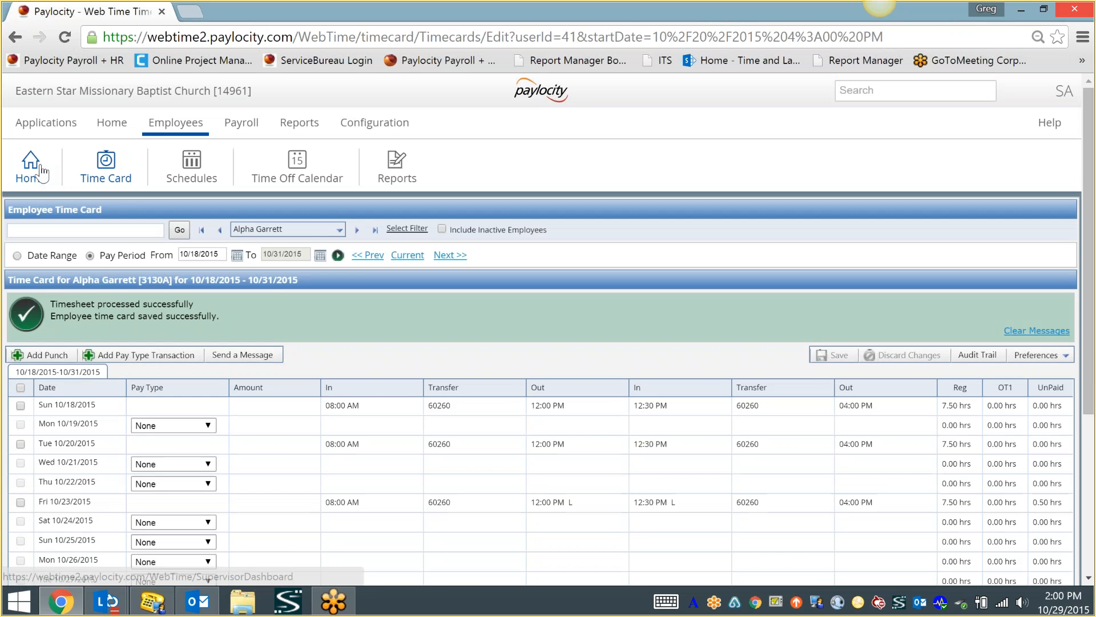
# Return to the dashboard home to review the remaining missed punches and display the Pending Time Off Requests
pyautogui.click(41, 171)
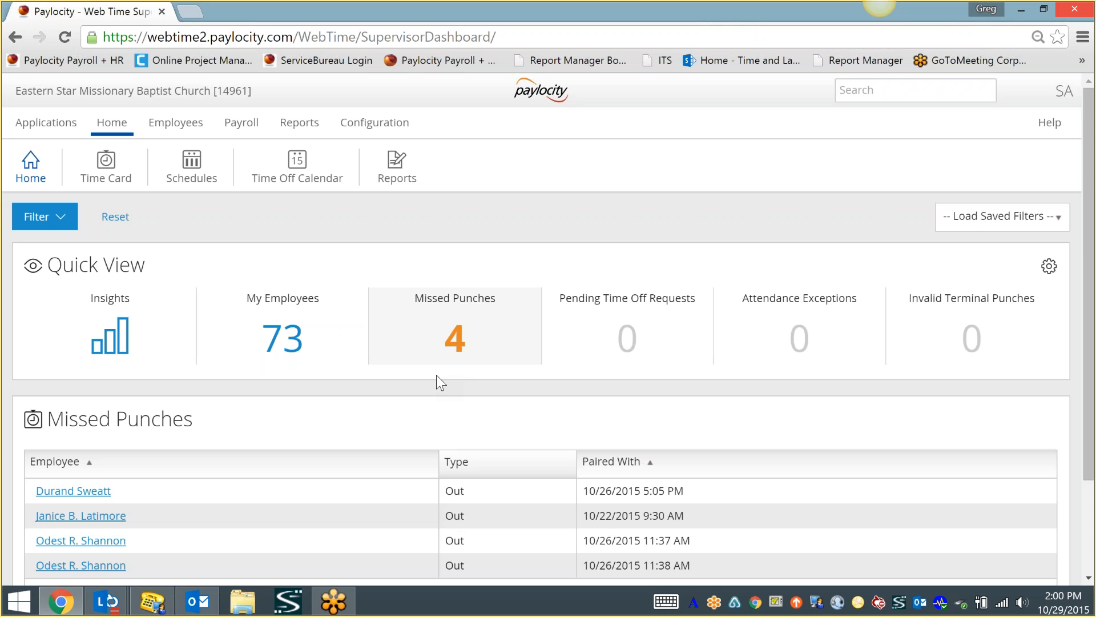
pyautogui.scroll(-2, 434, 375)
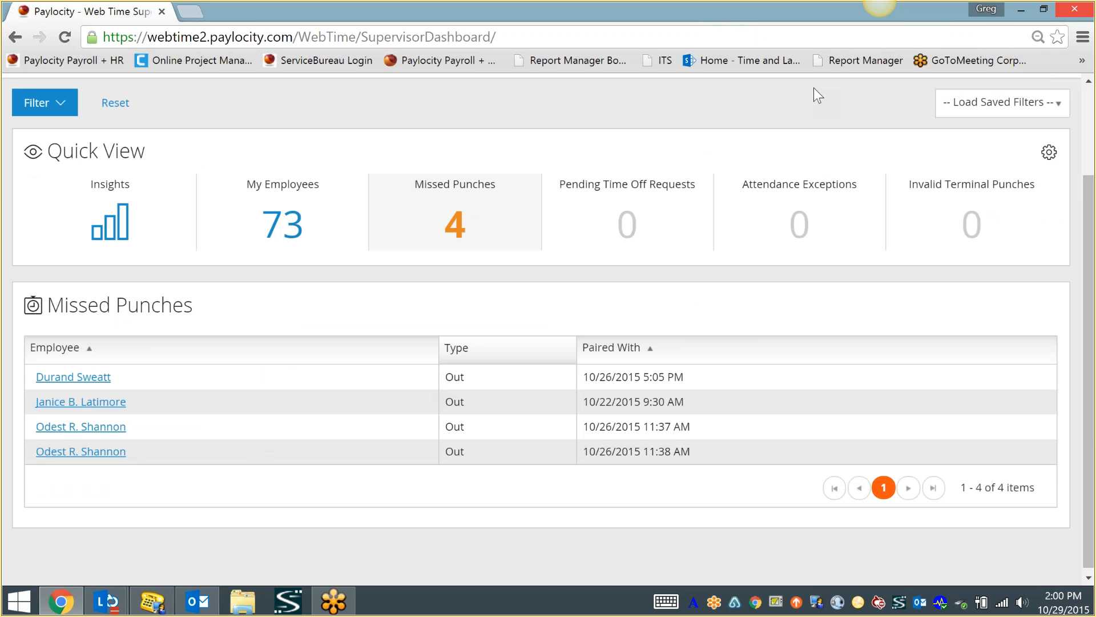
pyautogui.click(825, 12)
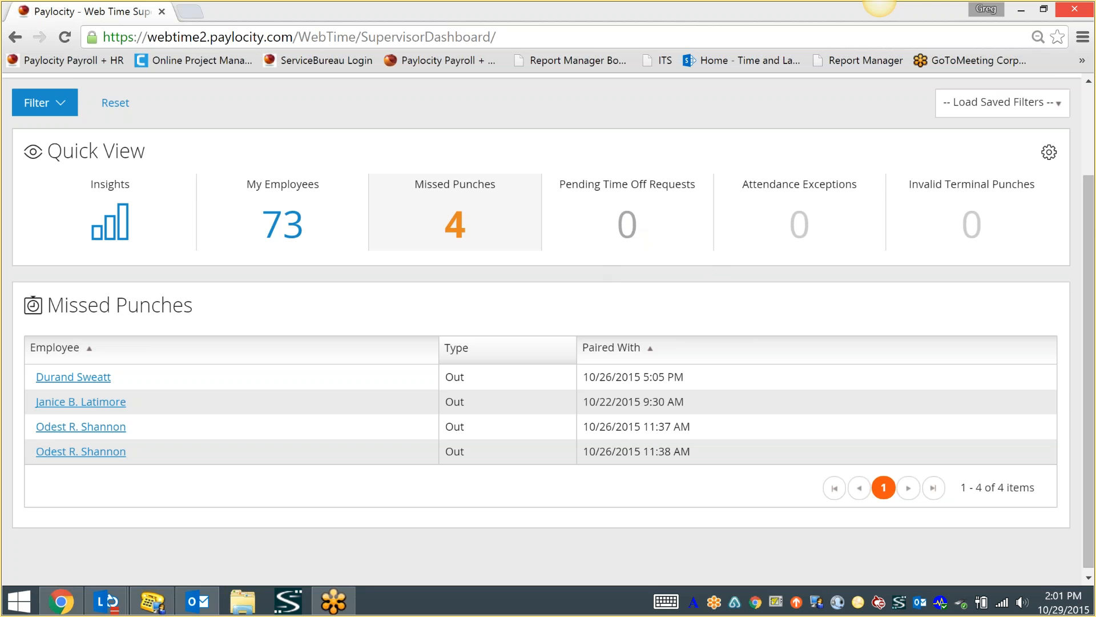
pyautogui.click(627, 221)
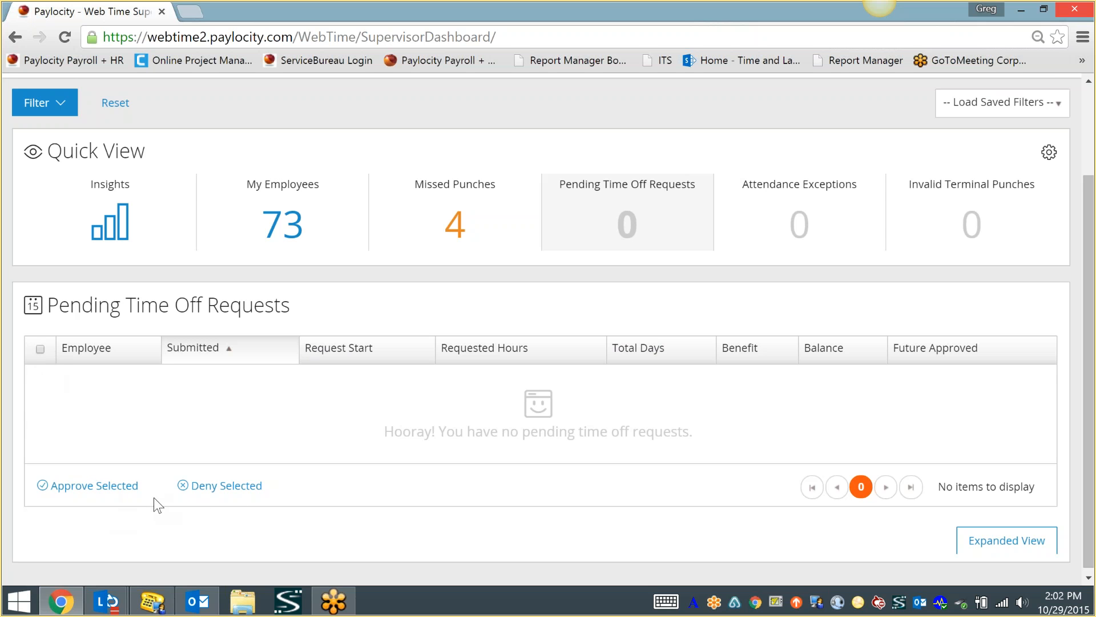
pyautogui.scroll(-1, 149, 498)
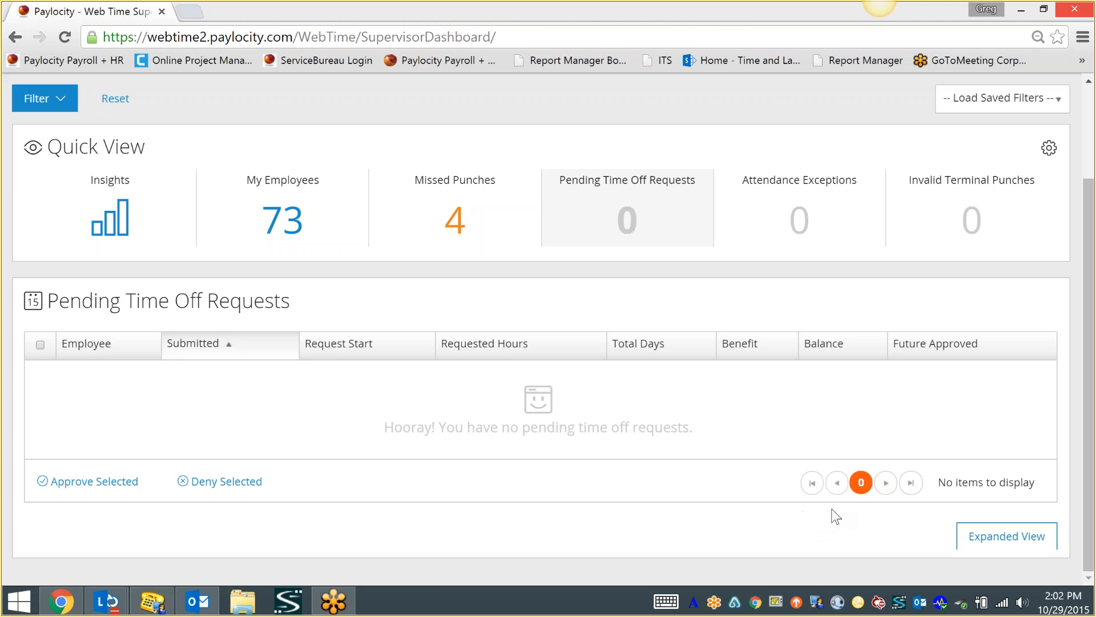
# Open the Time Off Calendar and look through the October 2015 month with its filters and request status options
pyautogui.scroll(2, 742, 311)
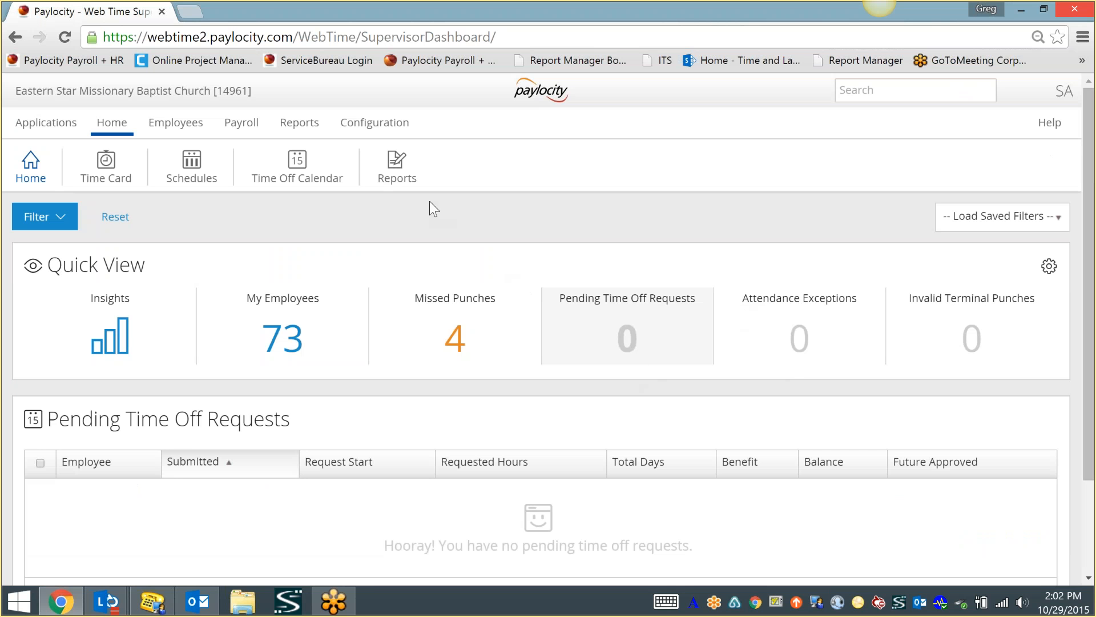
pyautogui.click(334, 175)
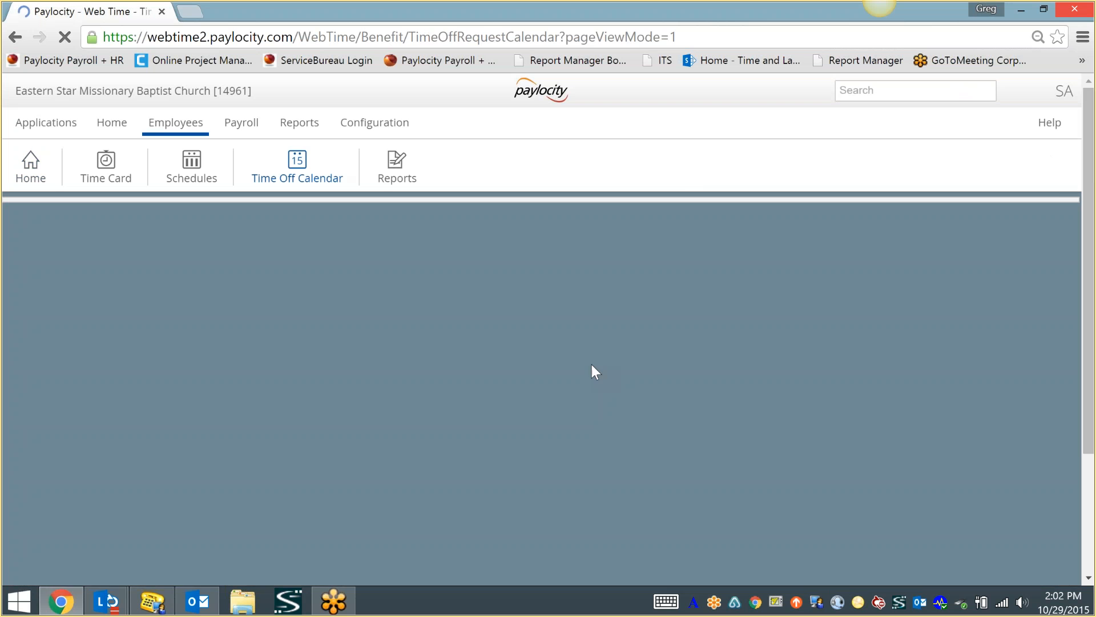
pyautogui.scroll(-8, 579, 365)
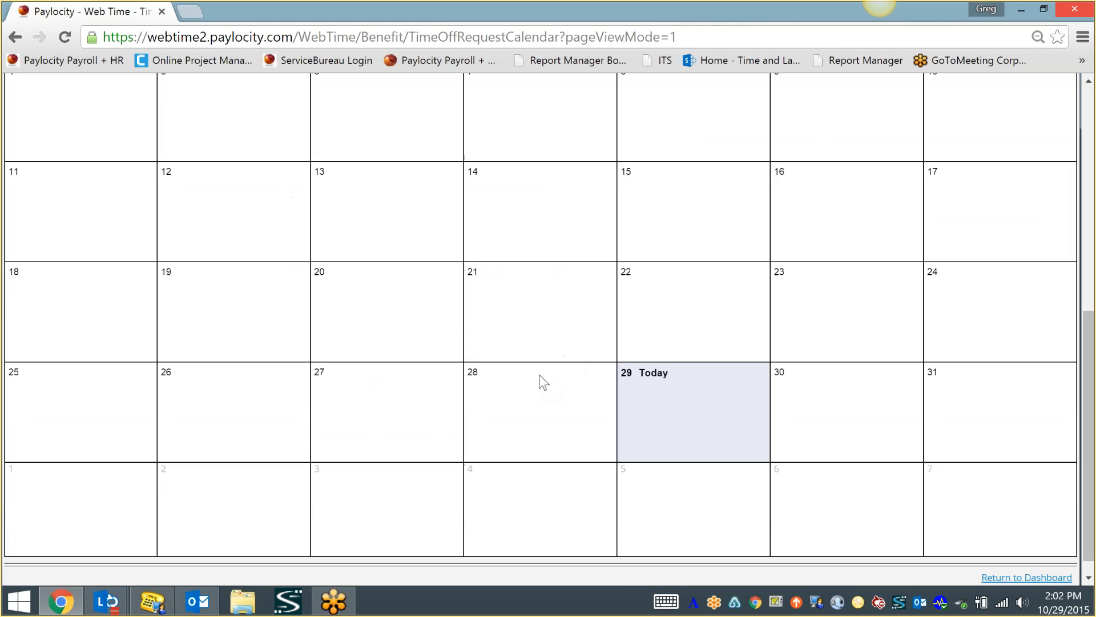
pyautogui.scroll(4, 539, 376)
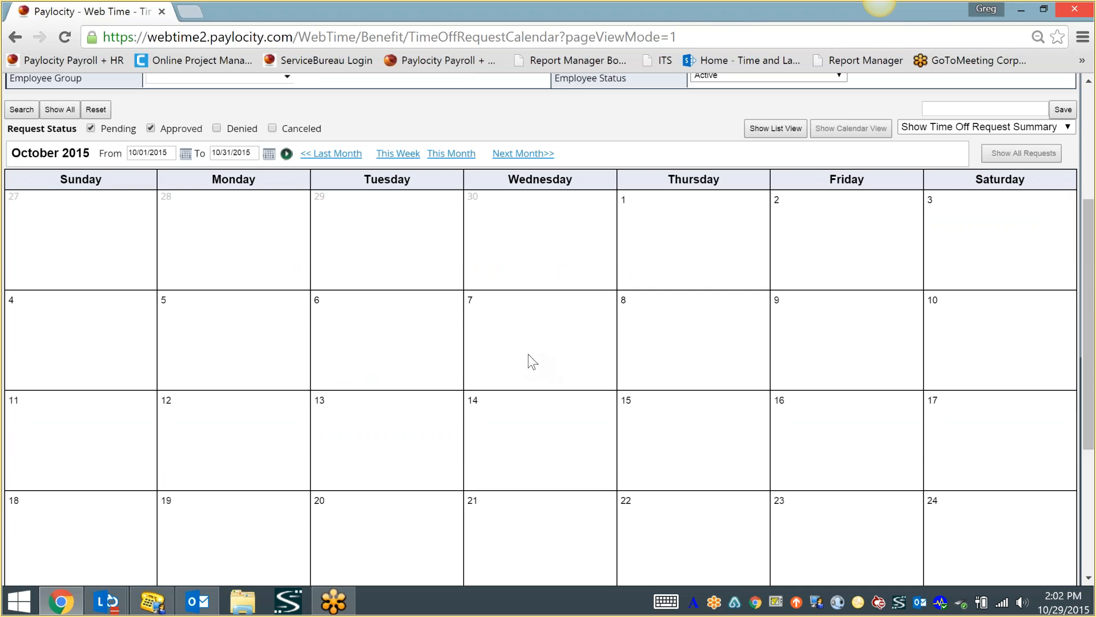
pyautogui.scroll(-4, 514, 359)
pyautogui.scroll(2, 495, 367)
pyautogui.scroll(2, 489, 364)
pyautogui.scroll(-4, 482, 365)
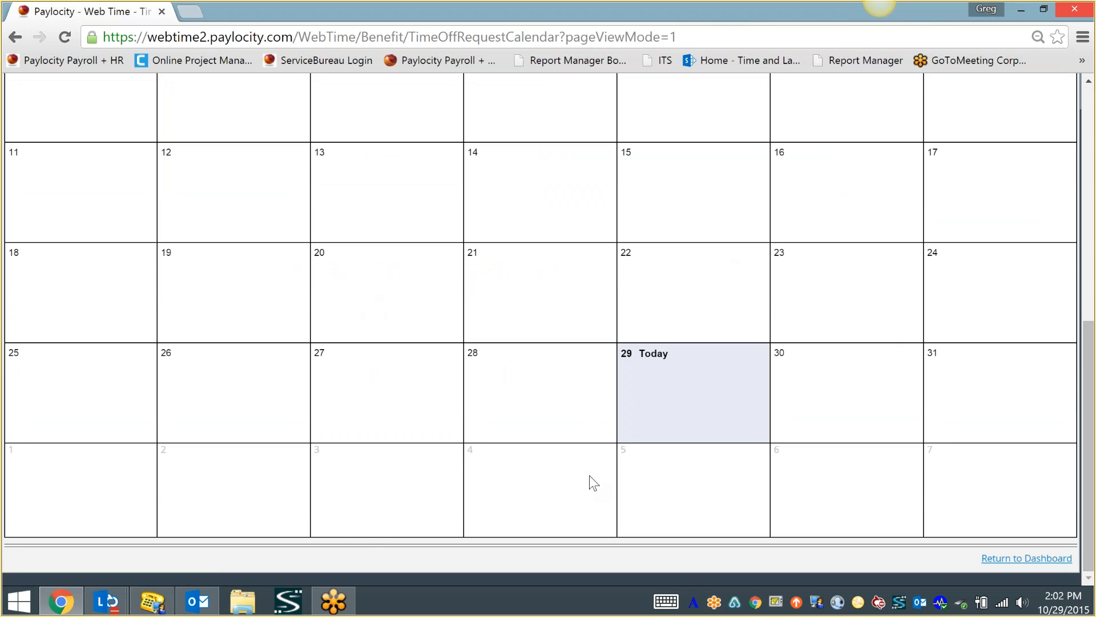
pyautogui.scroll(6, 571, 471)
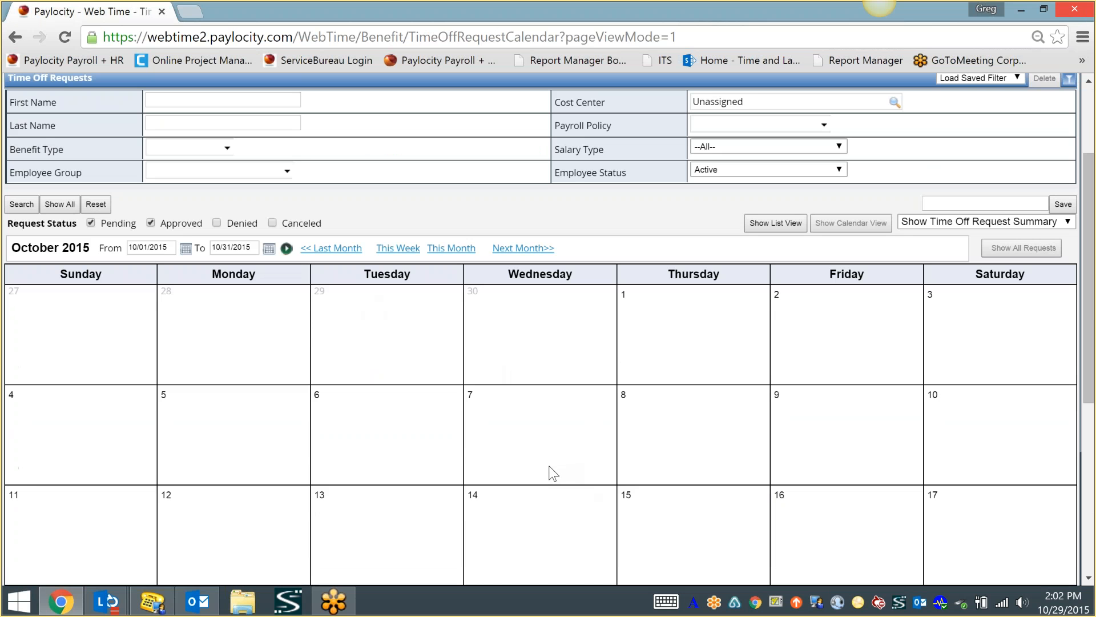
pyautogui.scroll(-6, 544, 476)
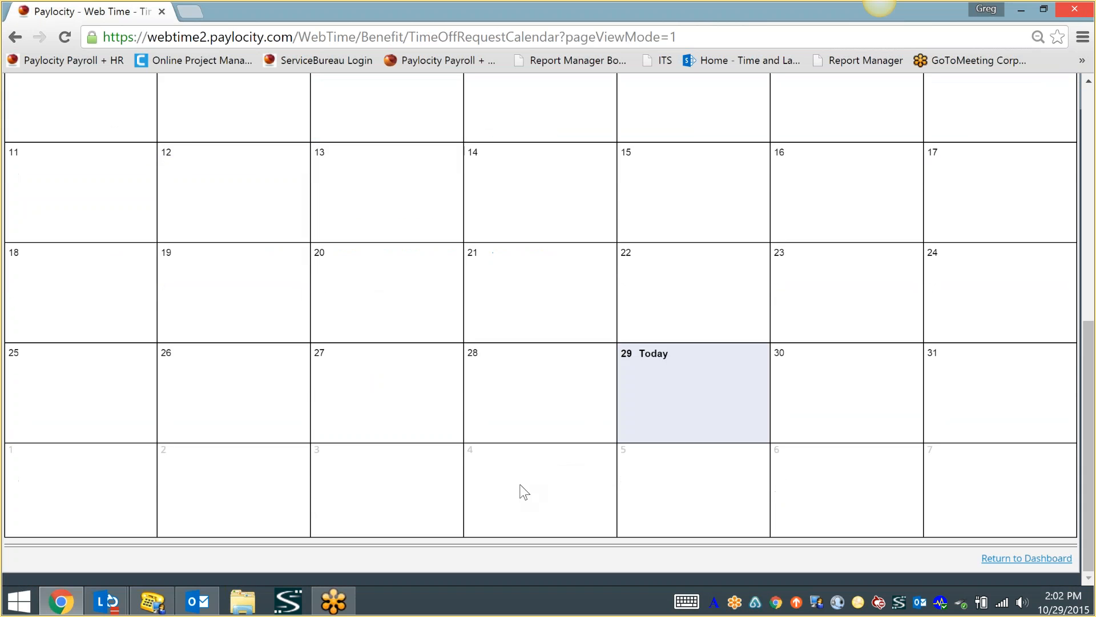
pyautogui.scroll(4, 547, 481)
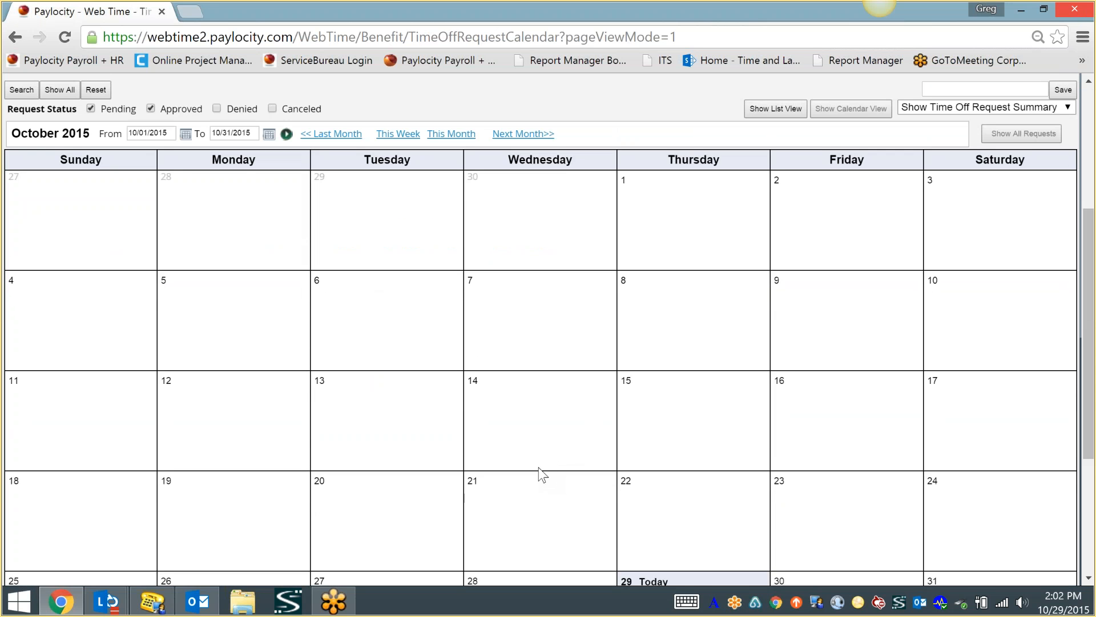
pyautogui.scroll(-2, 538, 467)
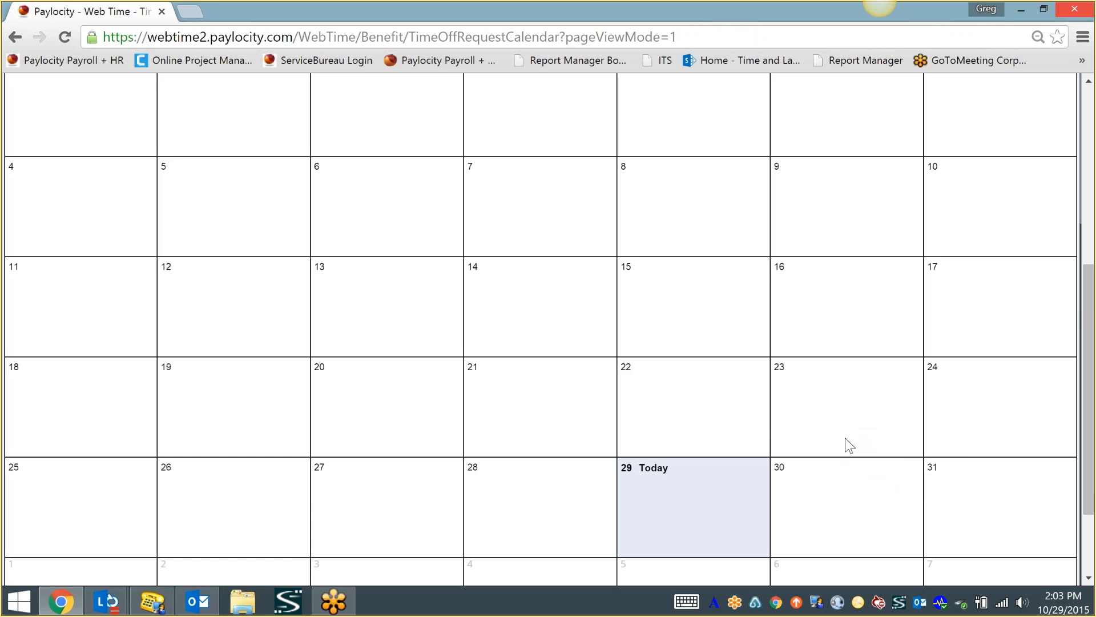
pyautogui.scroll(-2, 826, 422)
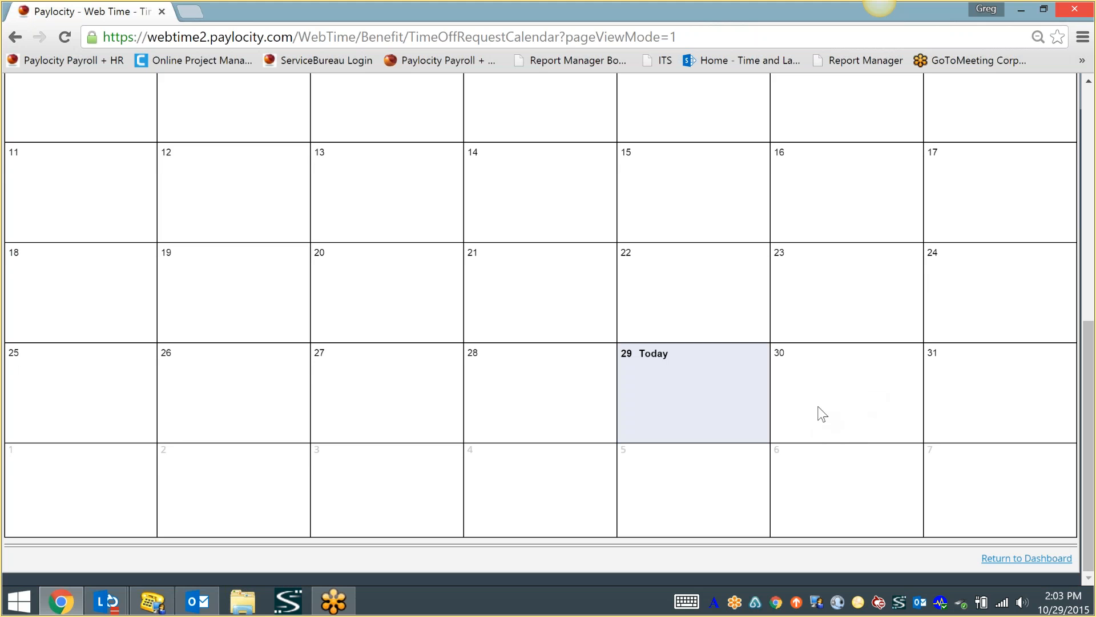
# Open a new time off request for 10/30/2015 and view the employee search and selection list
pyautogui.click(826, 372)
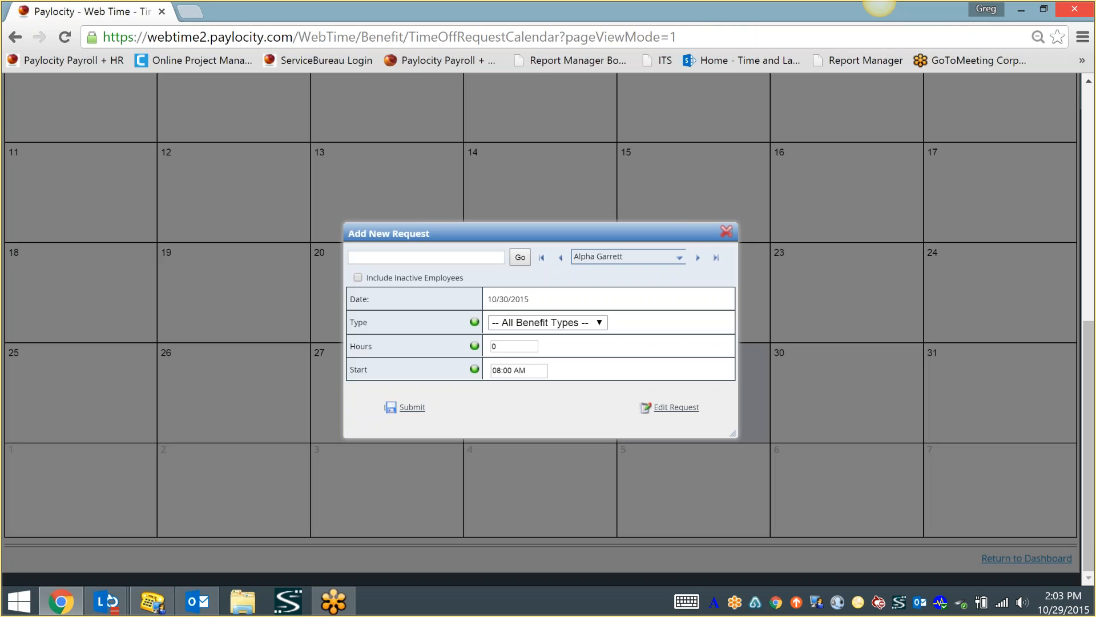
pyautogui.click(459, 261)
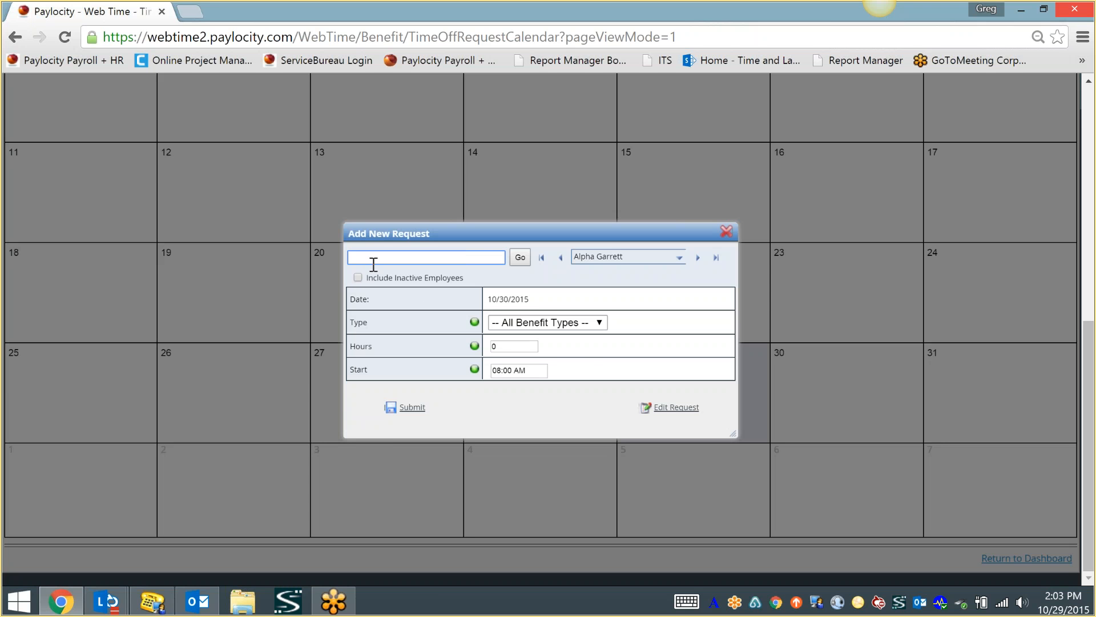
pyautogui.click(679, 257)
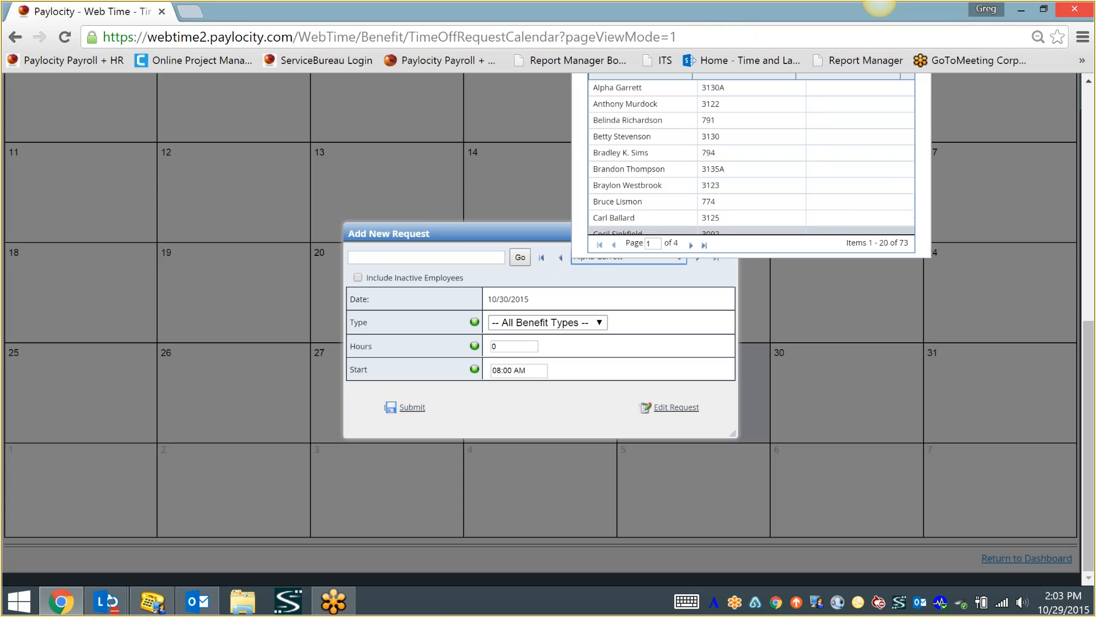
pyautogui.click(664, 303)
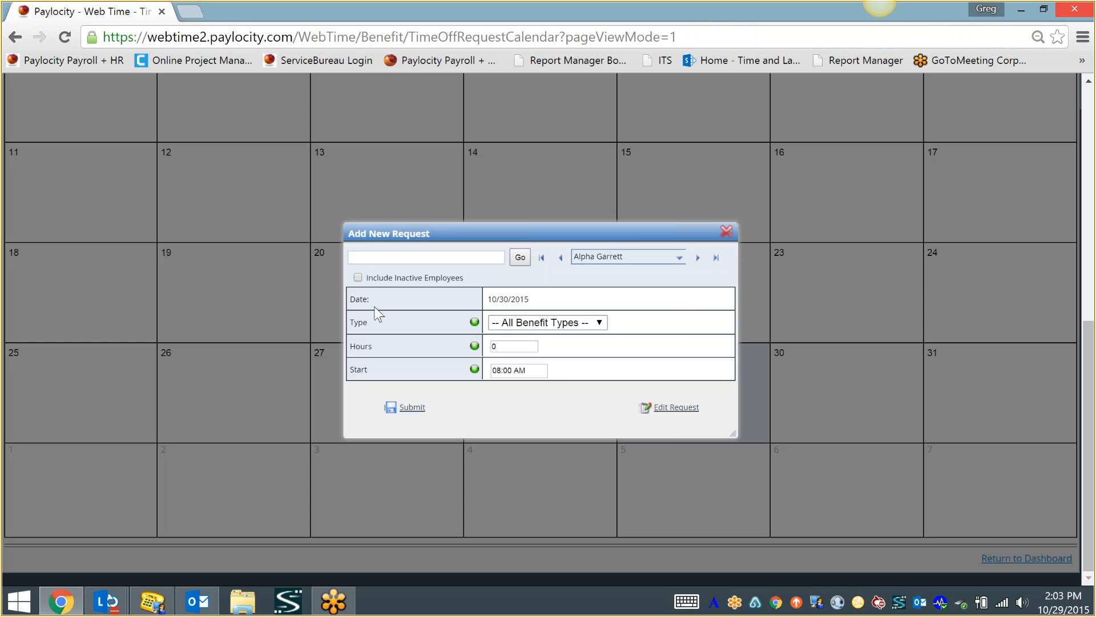
# Review the new request's date and the benefit types available for it
pyautogui.moveTo(488, 298); pyautogui.dragTo(701, 293)
pyautogui.click(559, 344)
pyautogui.click(583, 323)
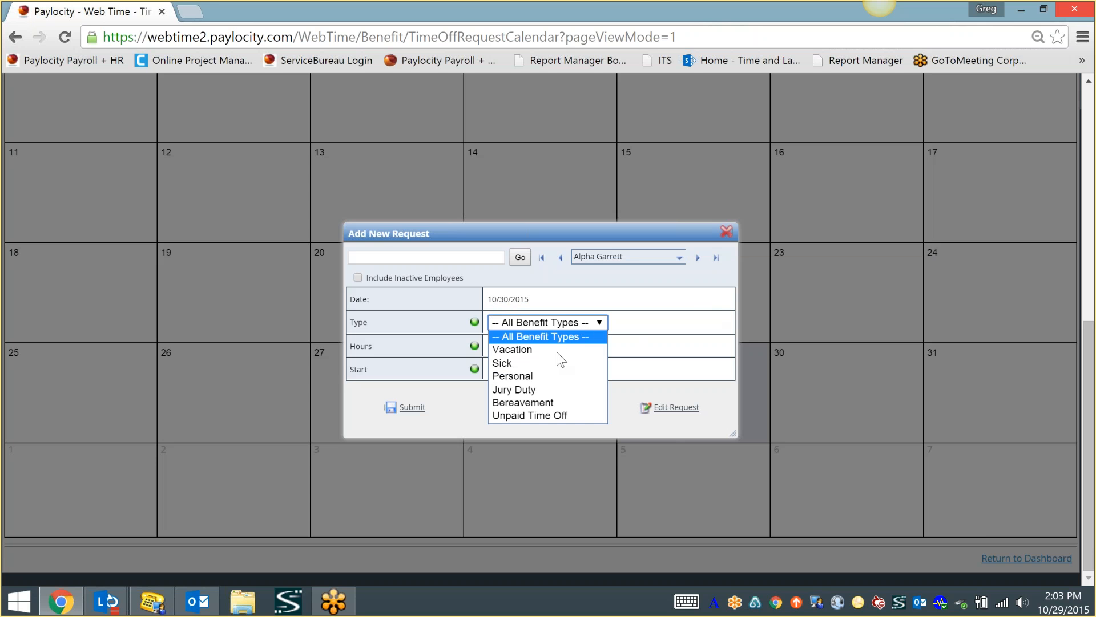
pyautogui.click(612, 344)
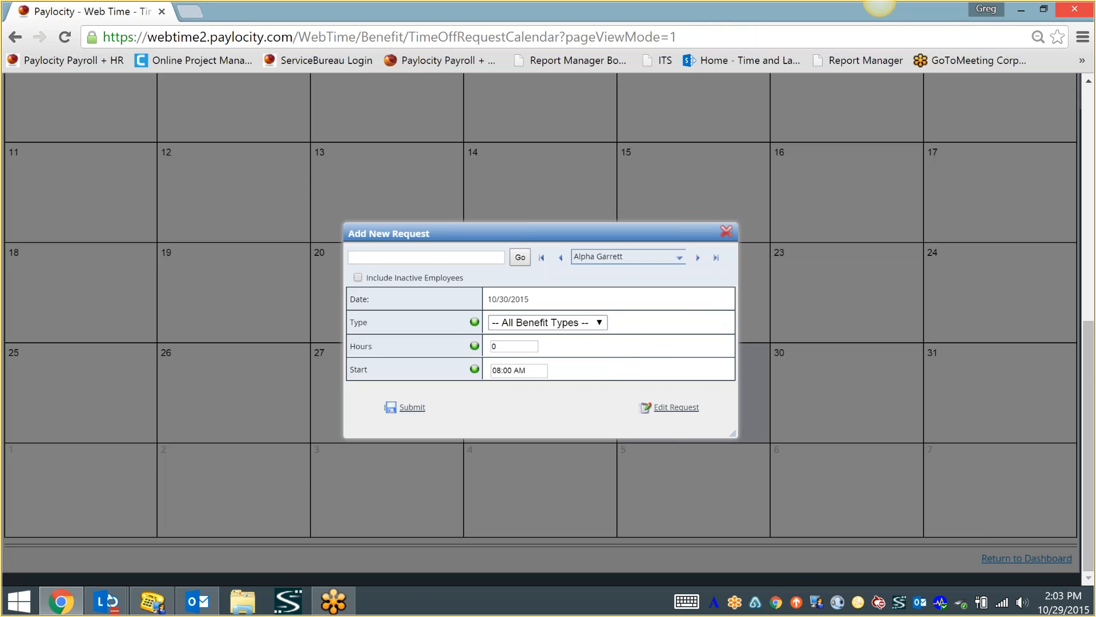
# Enter 8 hours in the new time off request and close it without submitting
pyautogui.click(514, 346)
pyautogui.press('BackSpace')
pyautogui.write('8')
pyautogui.click(727, 231)
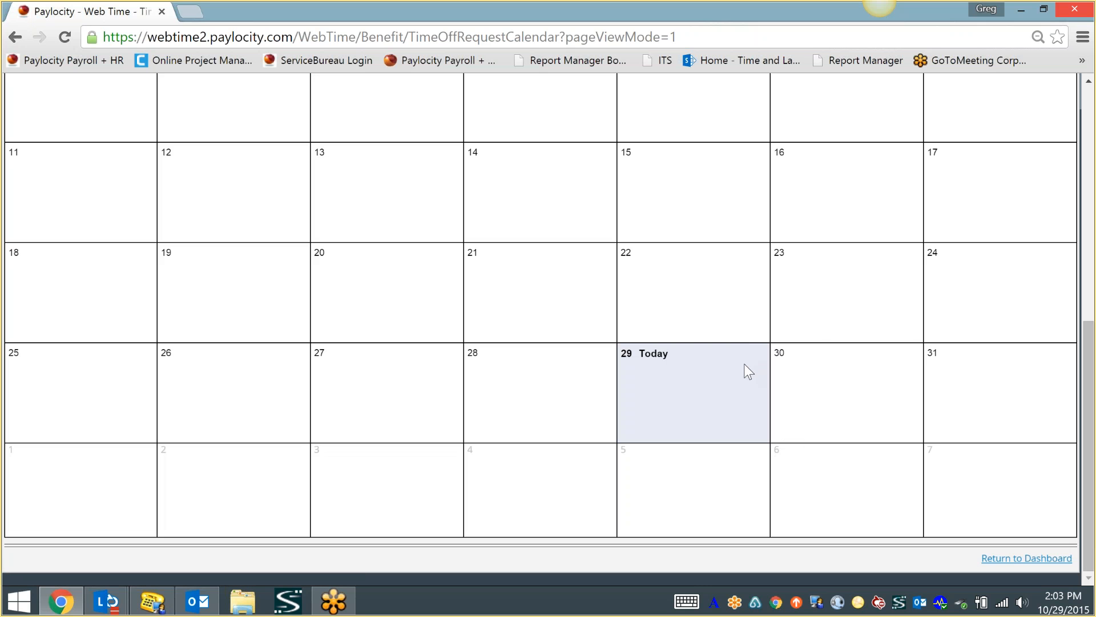
# From the configuration home, open the Time Off settings and display the Time Off Request Notifications
pyautogui.scroll(8, 740, 376)
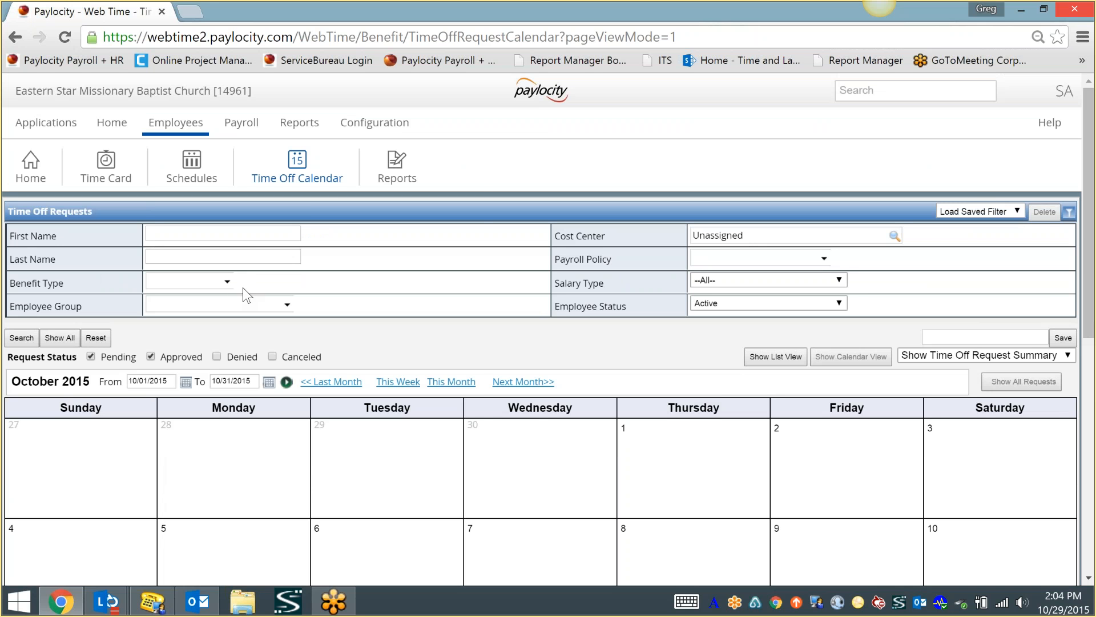
pyautogui.moveTo(351, 130)
pyautogui.click(357, 429)
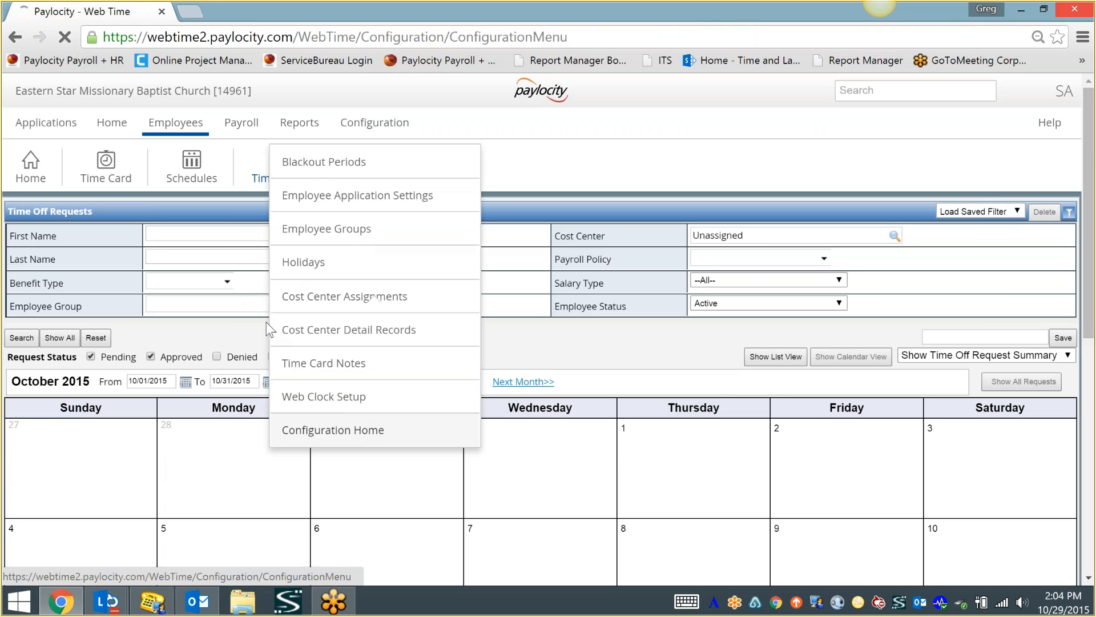
pyautogui.scroll(-5, 85, 318)
pyautogui.click(756, 363)
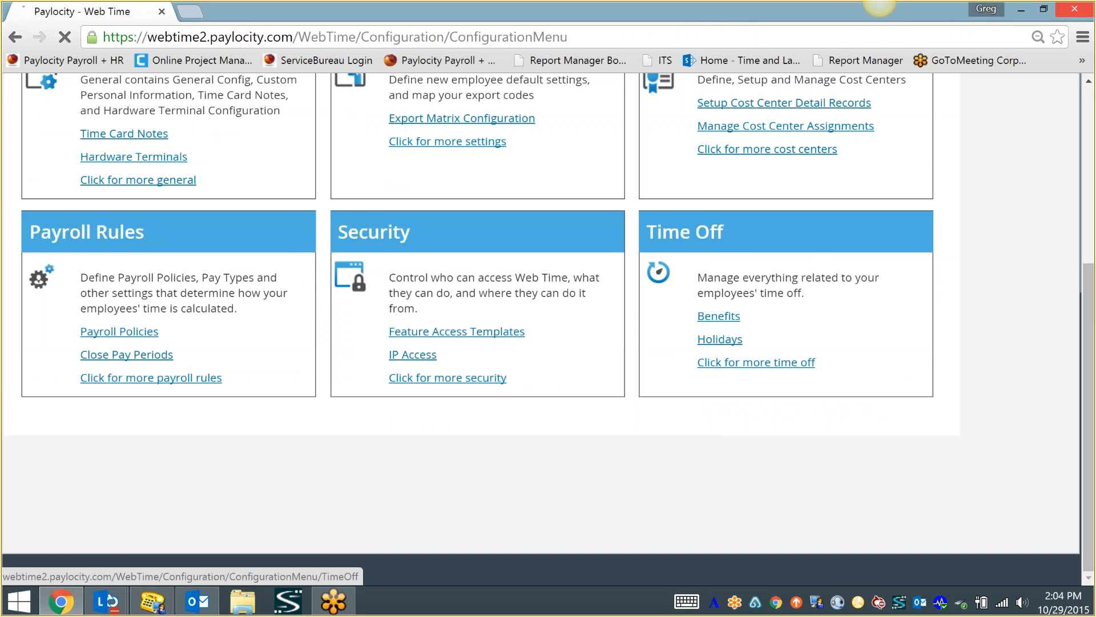
pyautogui.click(701, 377)
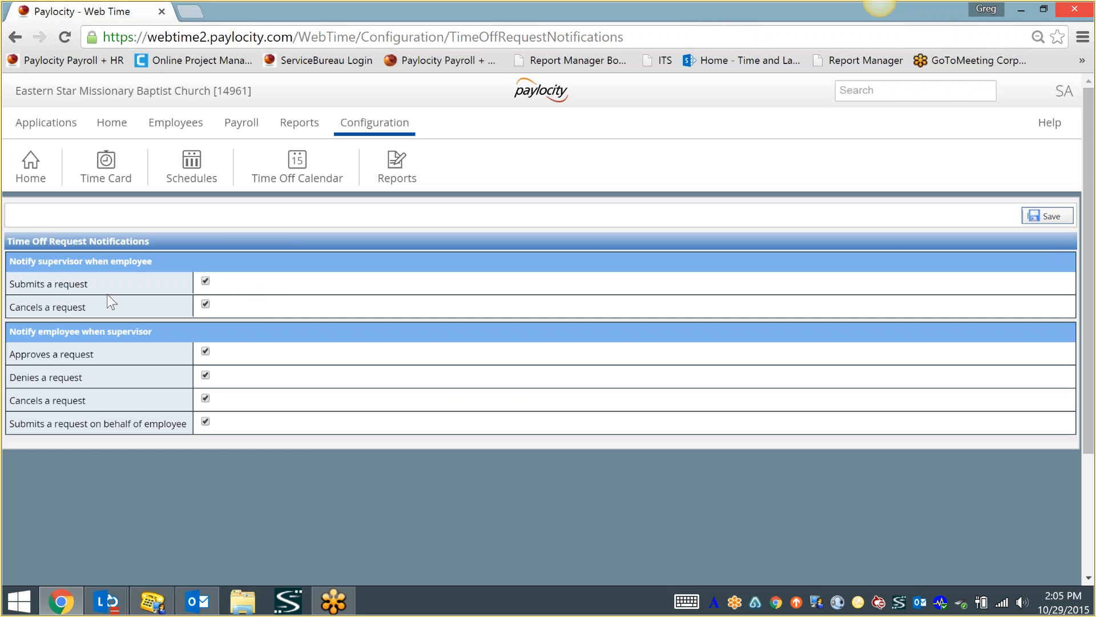
# Open the Time Card page and view its pay period grid, employee list and employee search
pyautogui.click(115, 177)
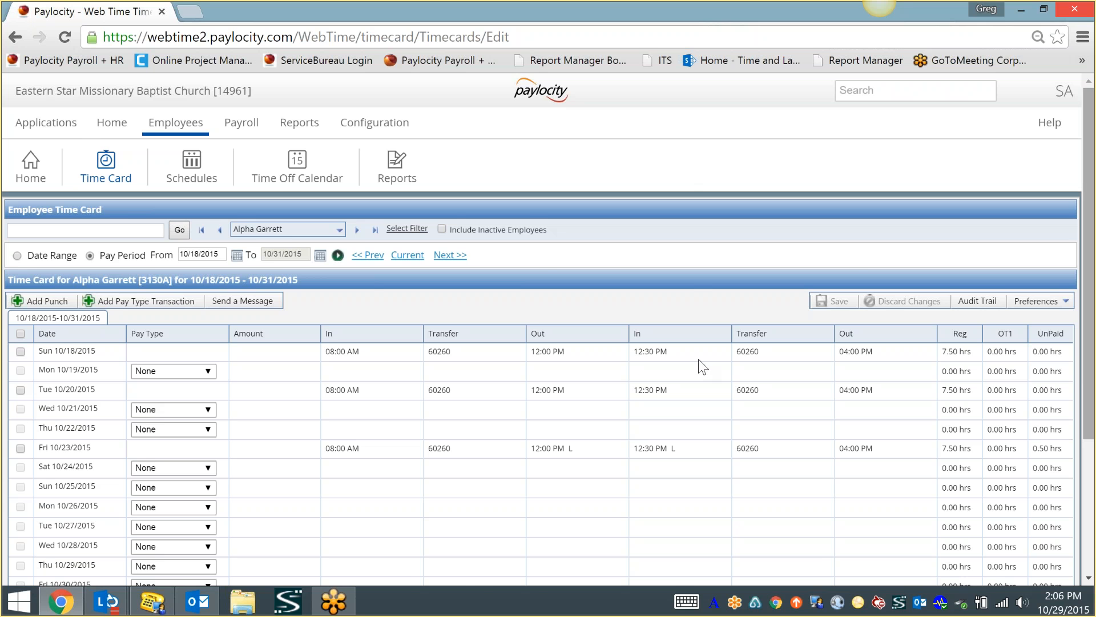
pyautogui.scroll(-2, 263, 375)
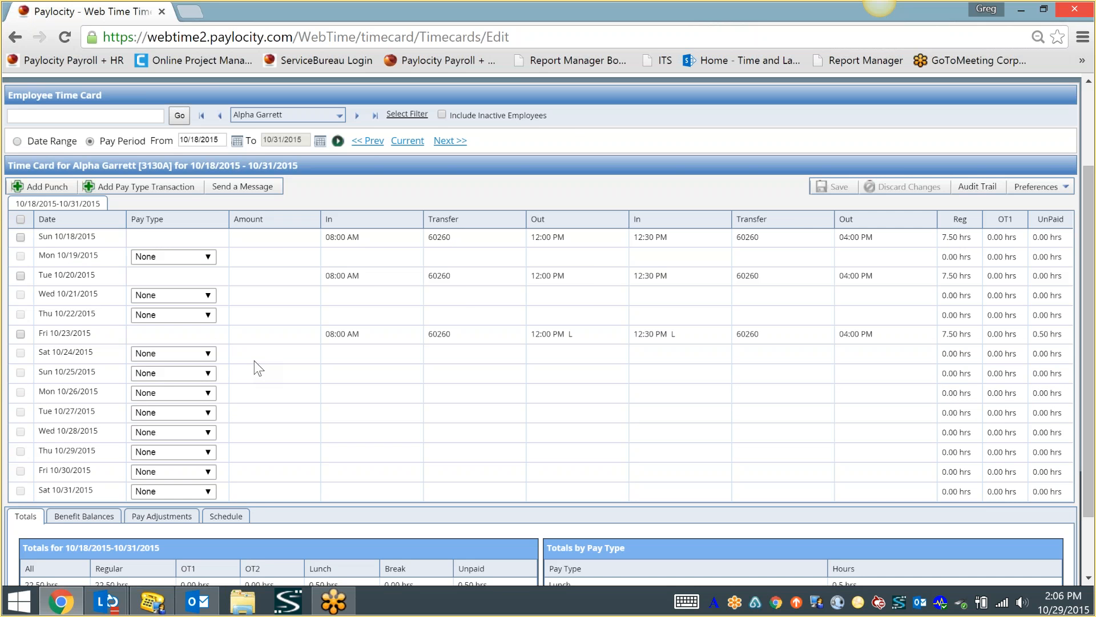
pyautogui.click(340, 116)
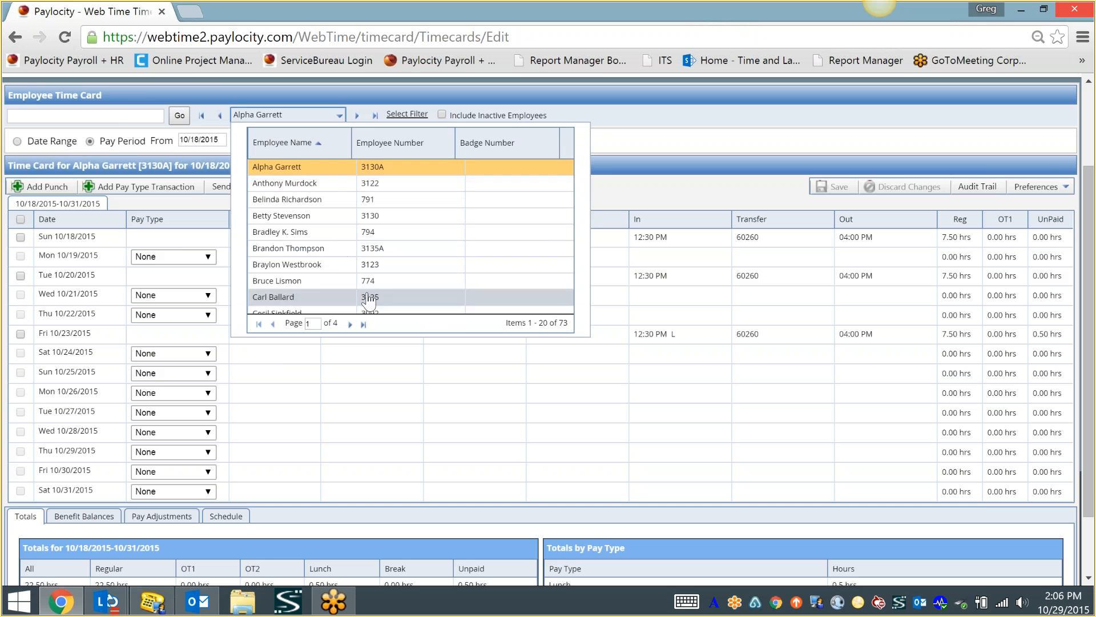
pyautogui.click(114, 120)
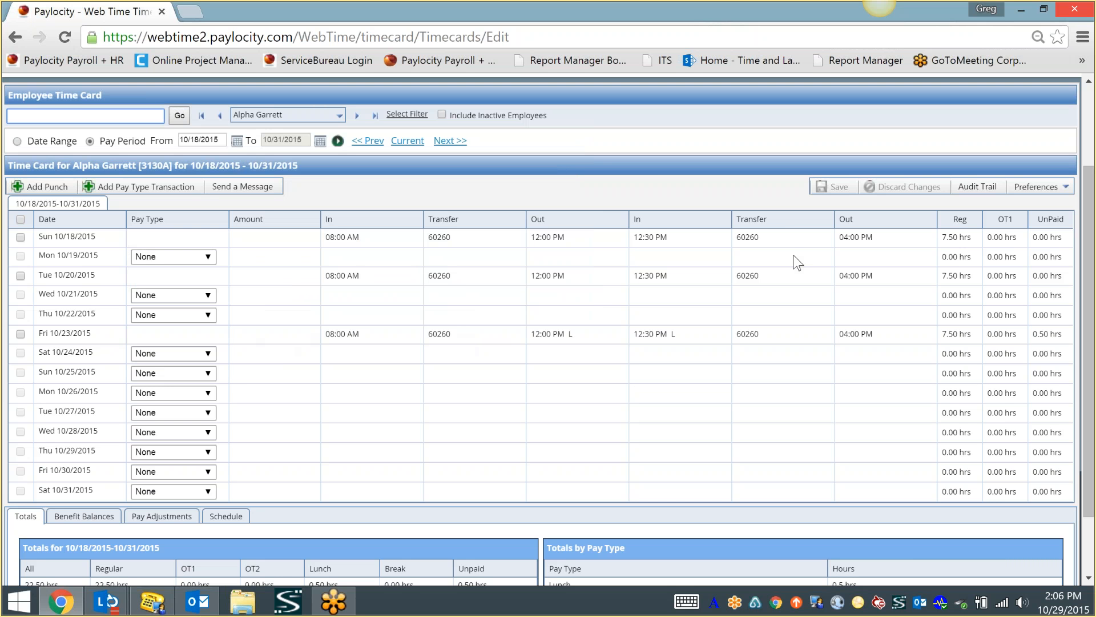
# Review the time card preferences, set Cost Center to All and refresh the time card
pyautogui.click(1025, 187)
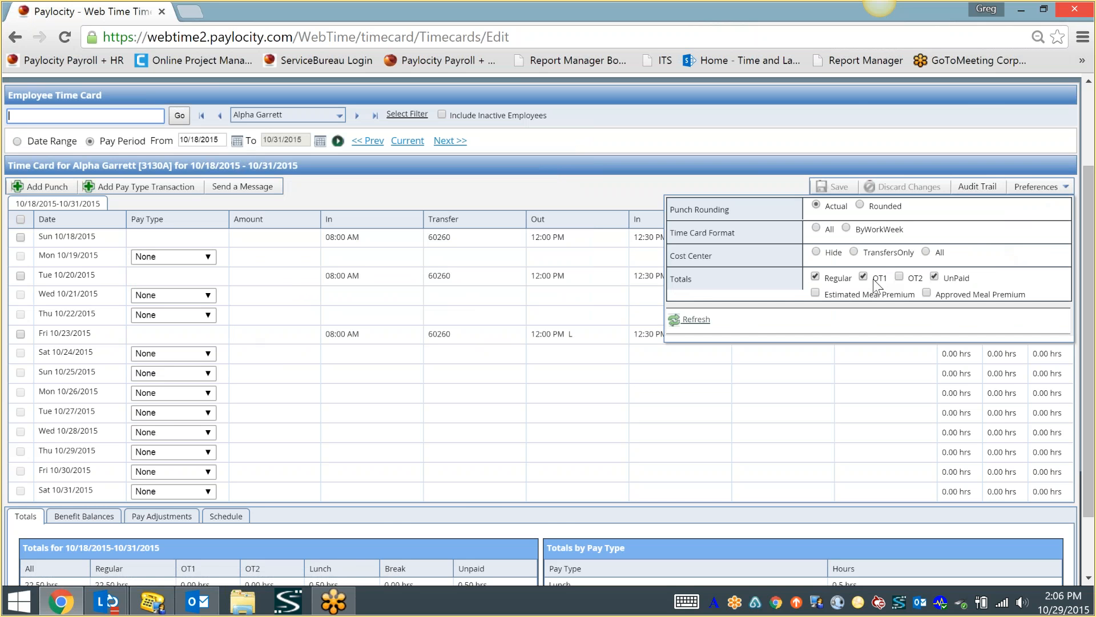
pyautogui.scroll(-3, 810, 321)
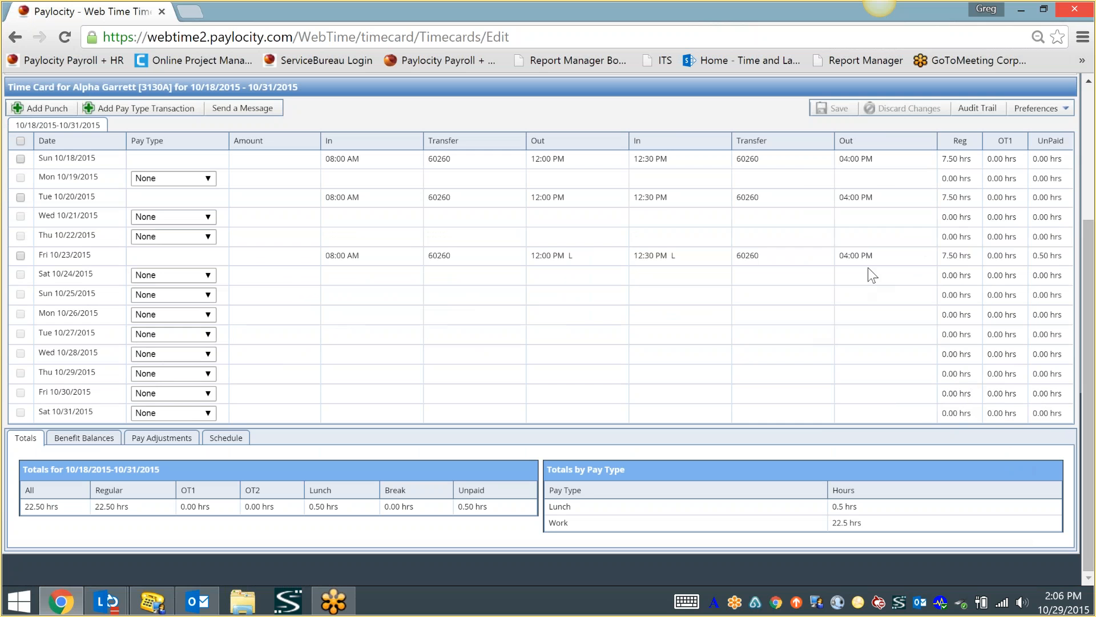
pyautogui.click(1033, 110)
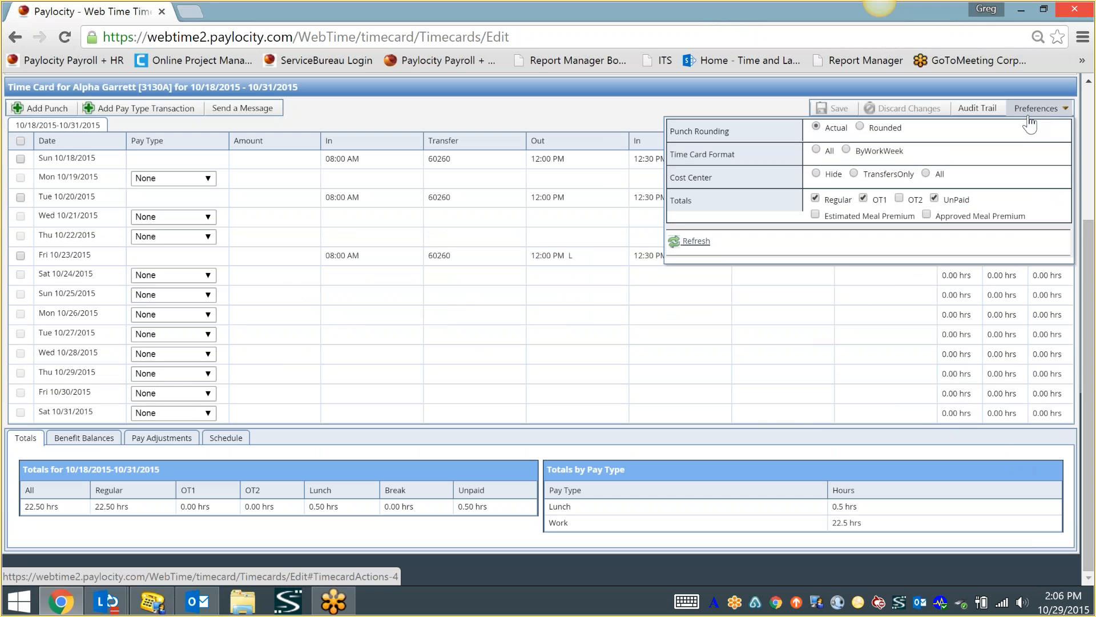
pyautogui.click(926, 174)
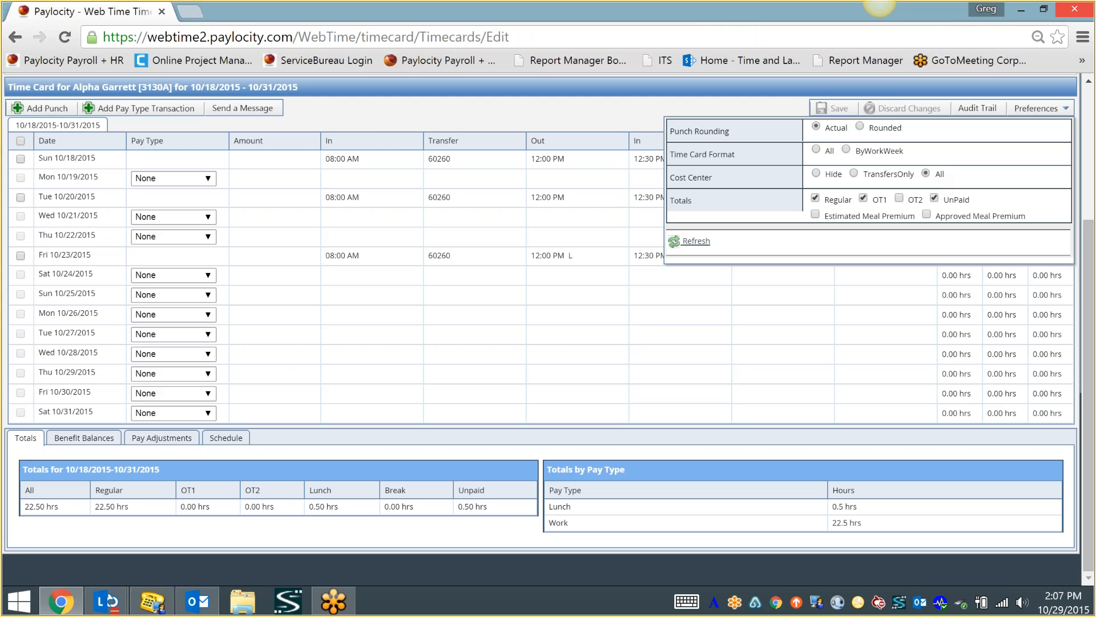
pyautogui.click(691, 242)
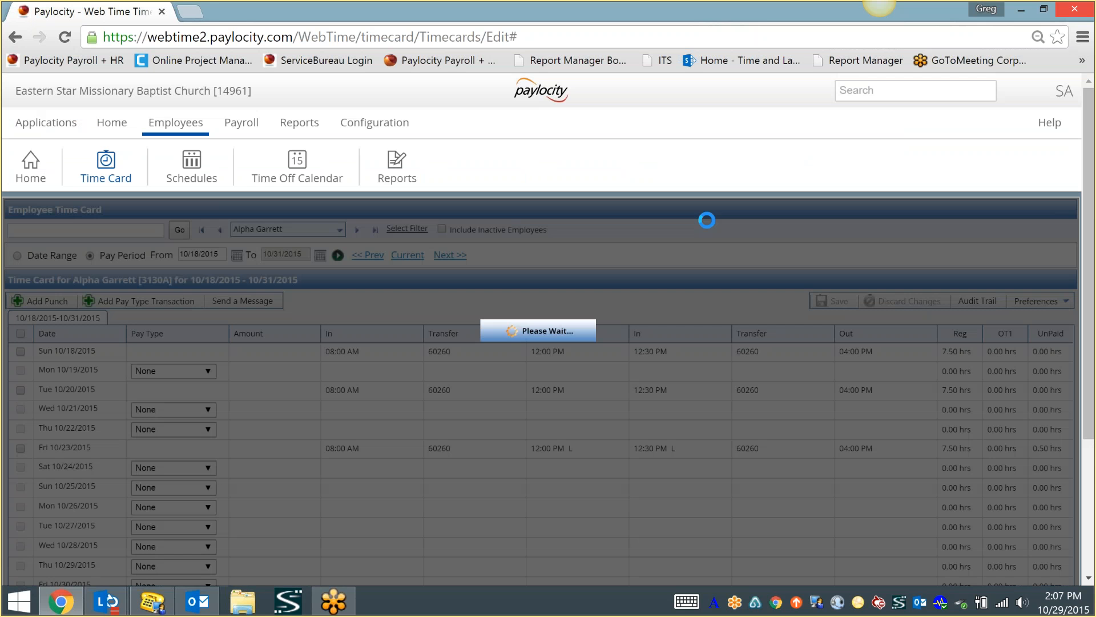
# Inspect the department choices for the 10/20 and 10/18 punch transfers, closing the cost center selections without changes
pyautogui.scroll(-2, 472, 454)
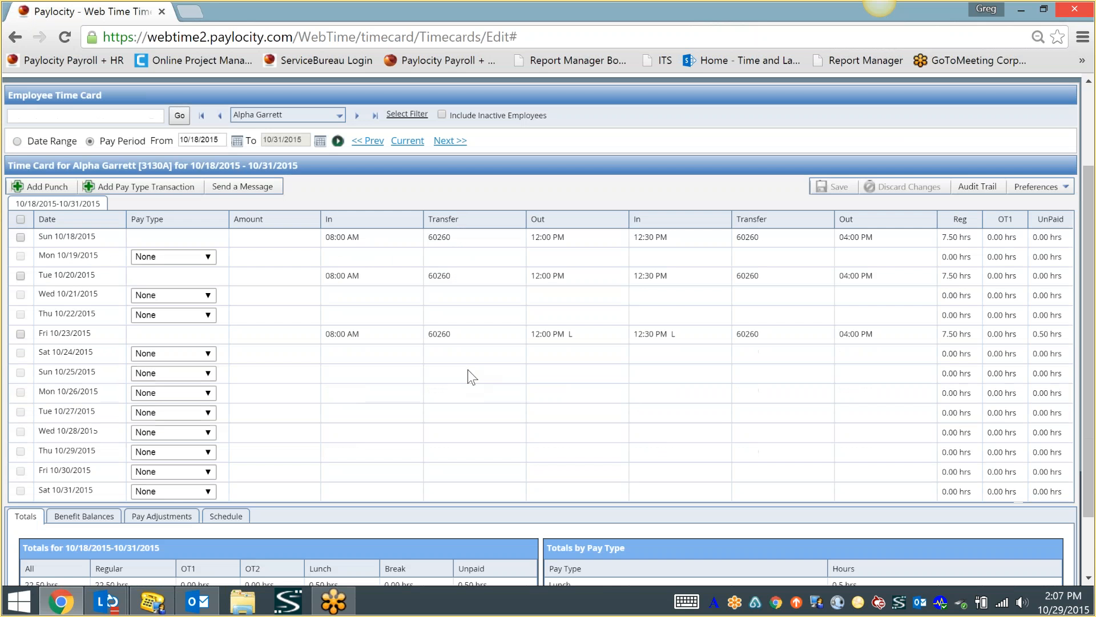
pyautogui.click(440, 275)
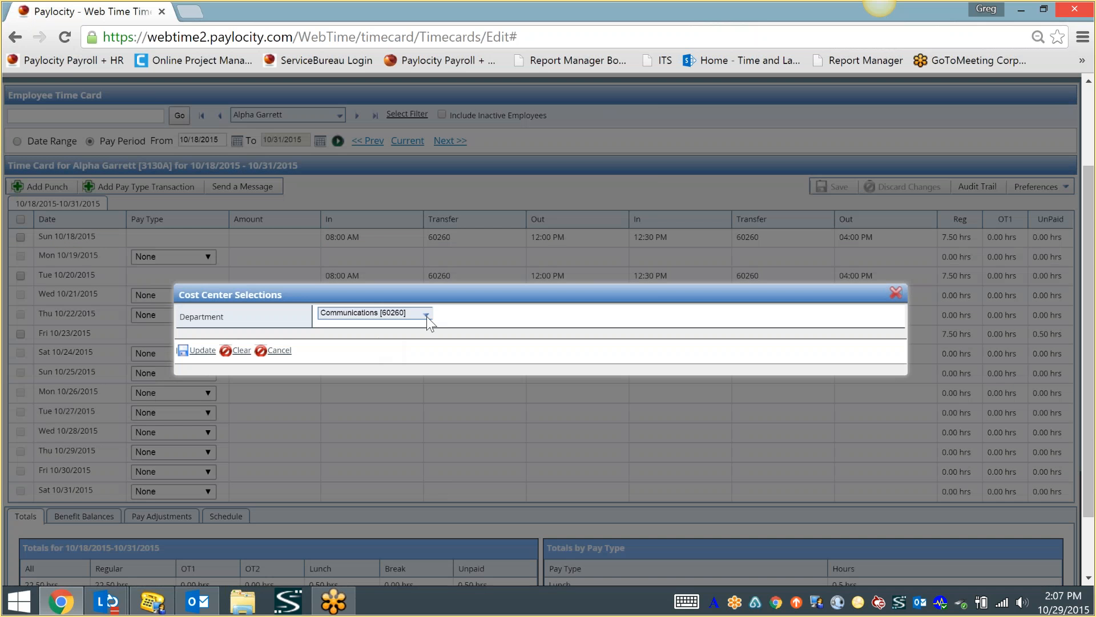
pyautogui.click(426, 316)
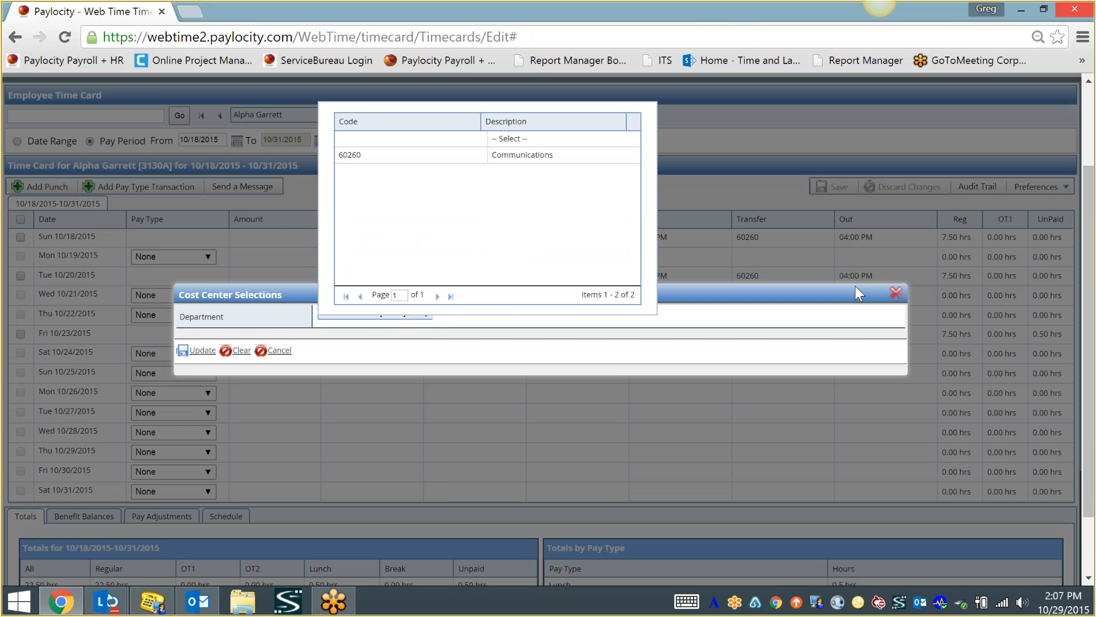
pyautogui.click(896, 293)
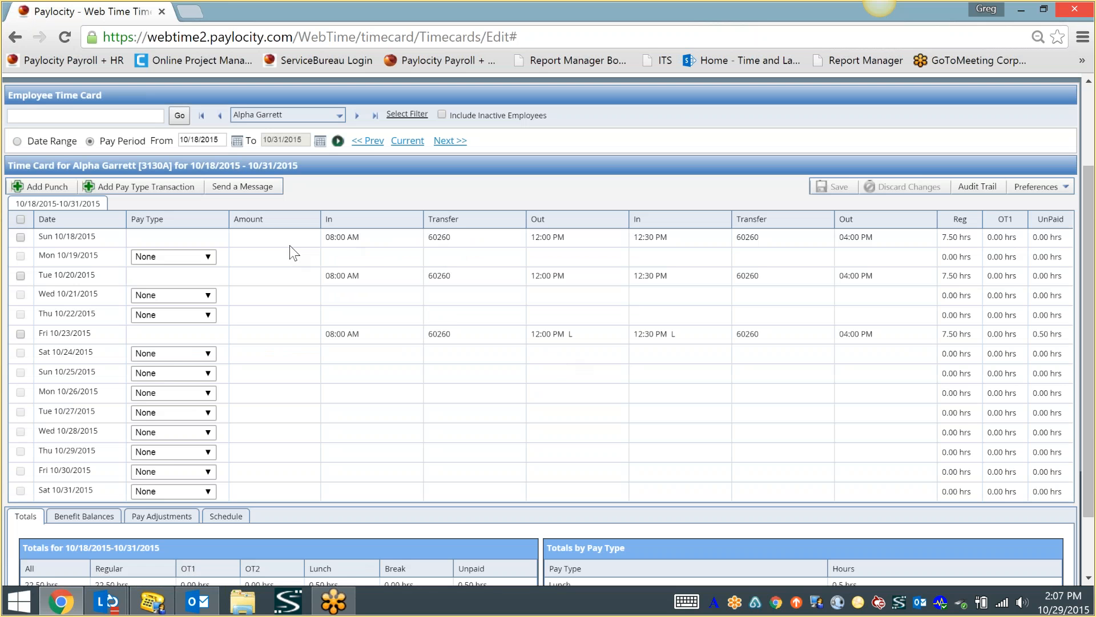
pyautogui.click(443, 241)
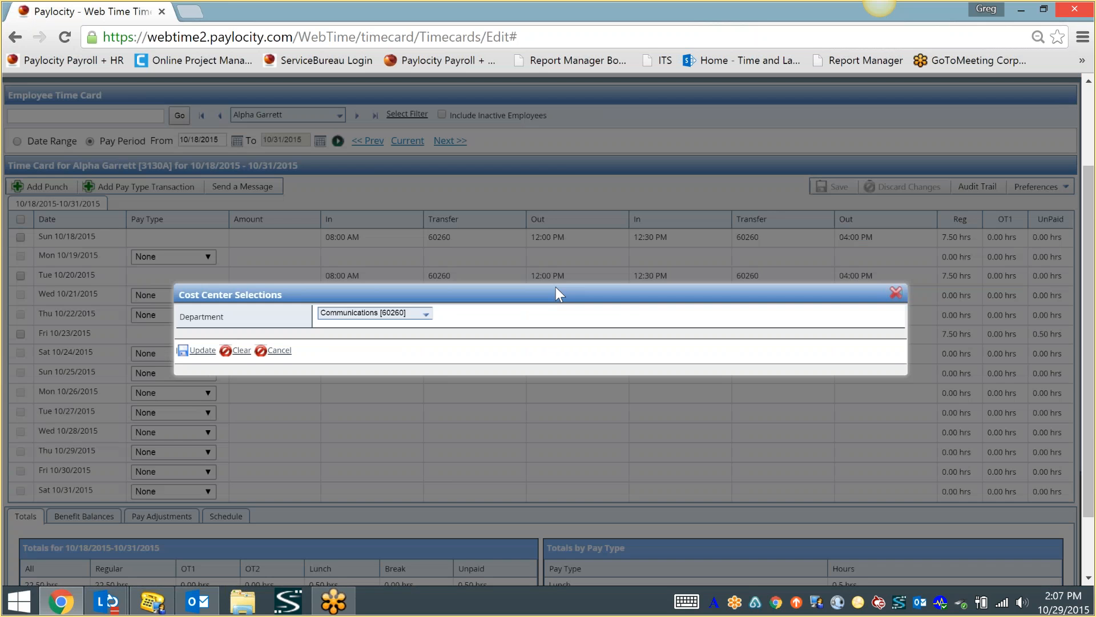
pyautogui.click(897, 293)
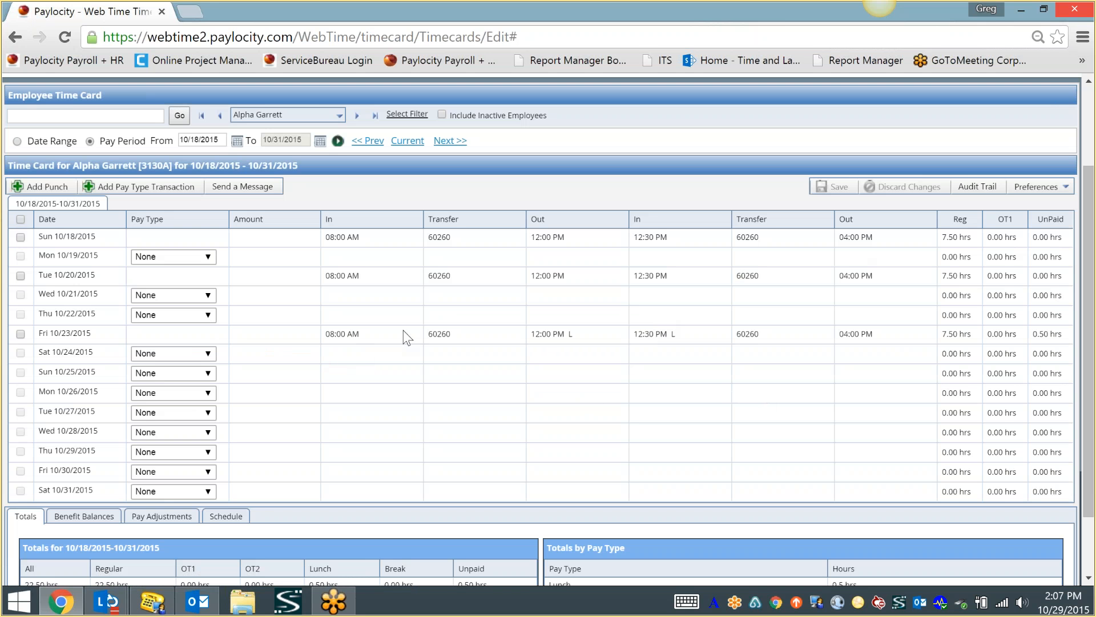
# Change the first In punch on Fri 10/23/2015 to 07:30 AM and save the time card
pyautogui.click(344, 333)
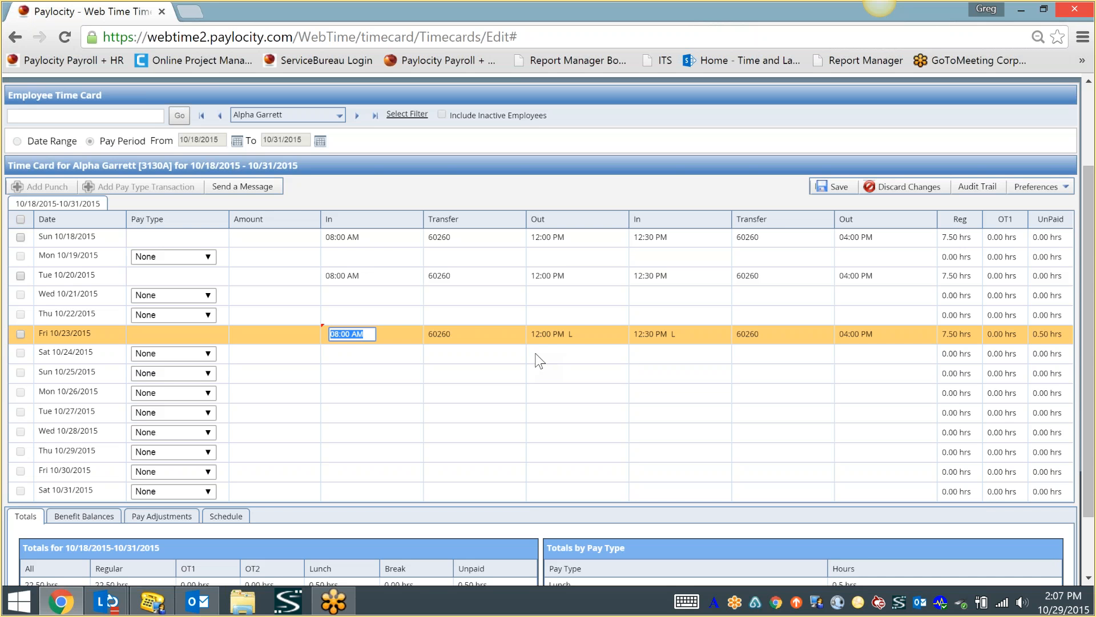
pyautogui.click(379, 321)
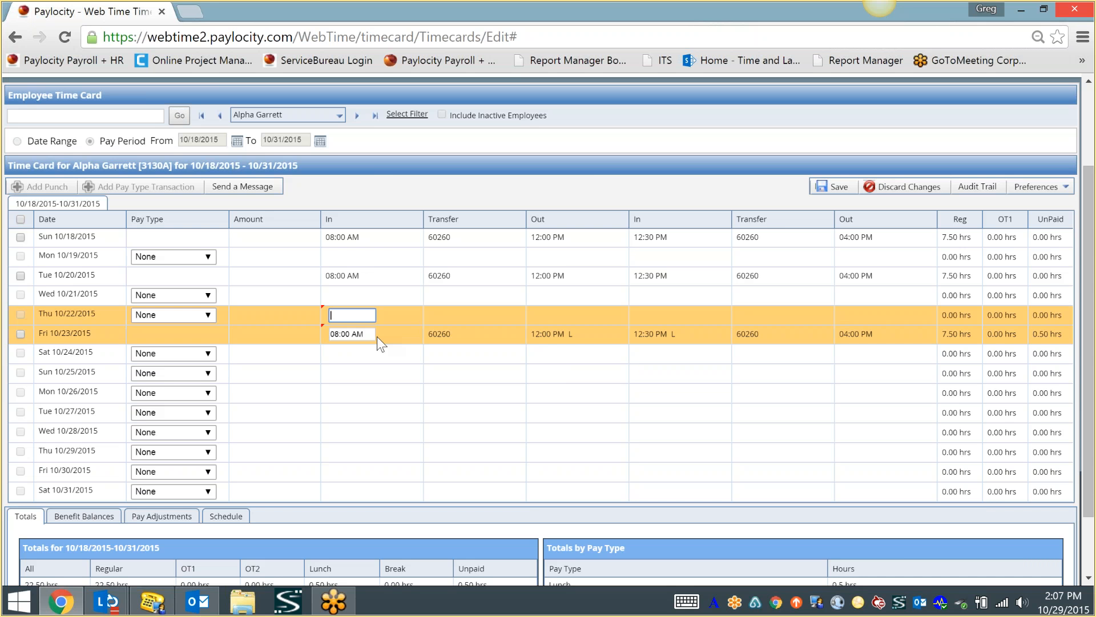
pyautogui.click(368, 337)
pyautogui.moveTo(368, 332); pyautogui.dragTo(329, 334)
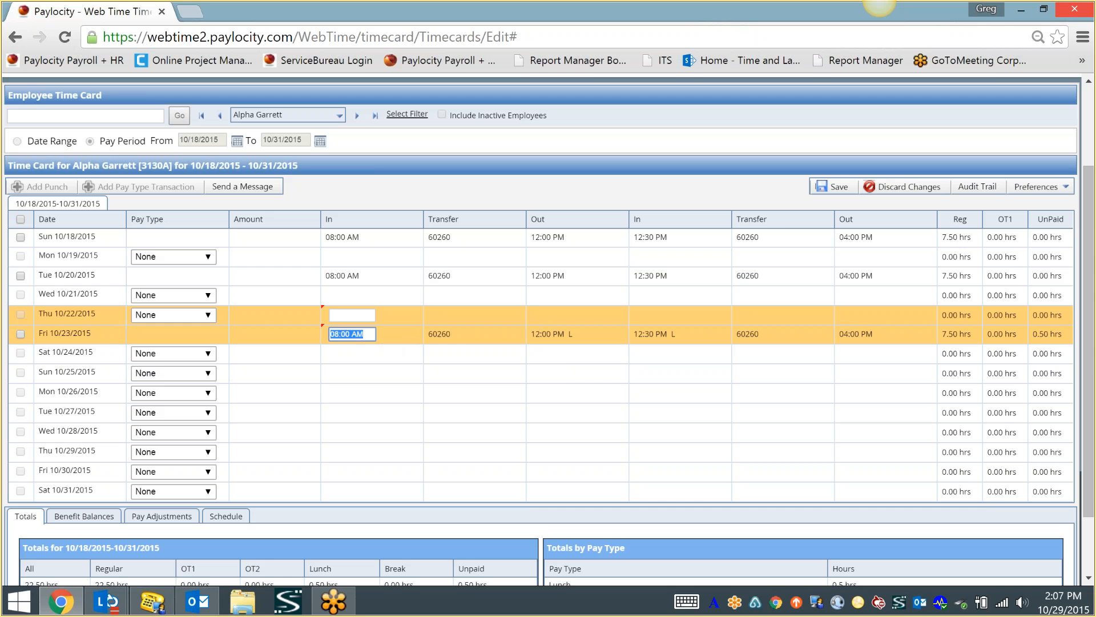
pyautogui.write('730a')
pyautogui.click(834, 186)
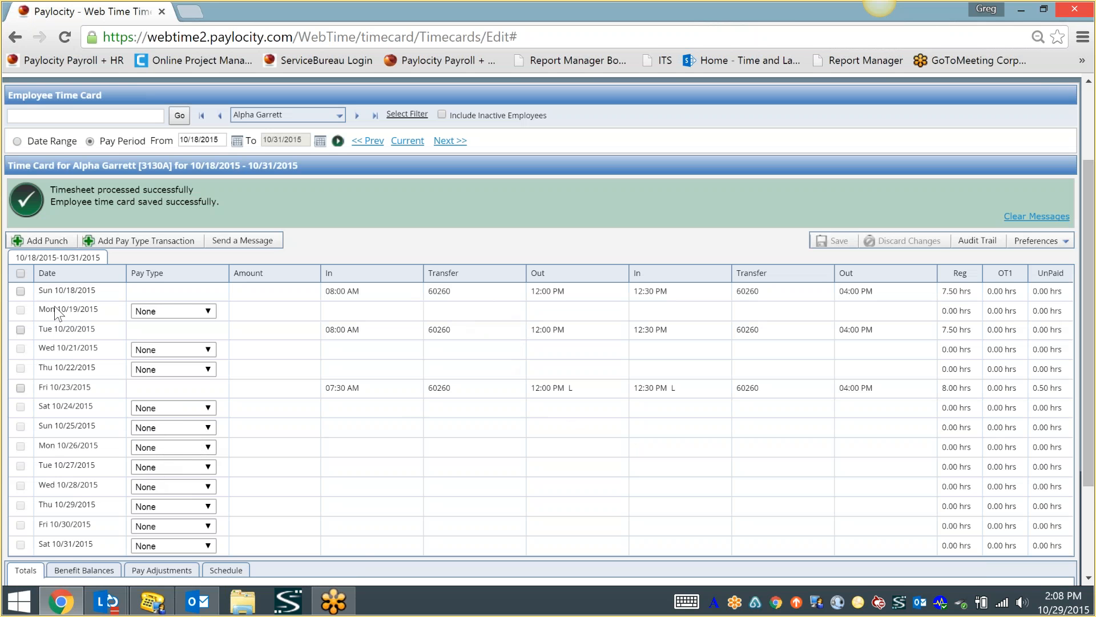
# Start a new Clock In punch for 10/29/2015 with the time set to 09:00 AM
pyautogui.click(48, 249)
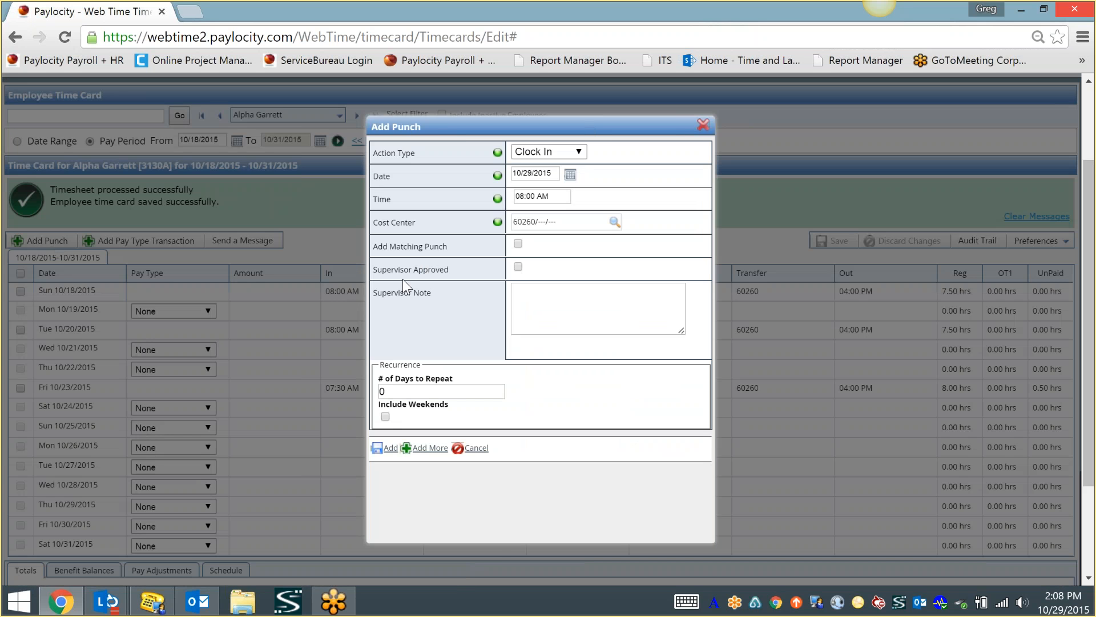
pyautogui.click(578, 152)
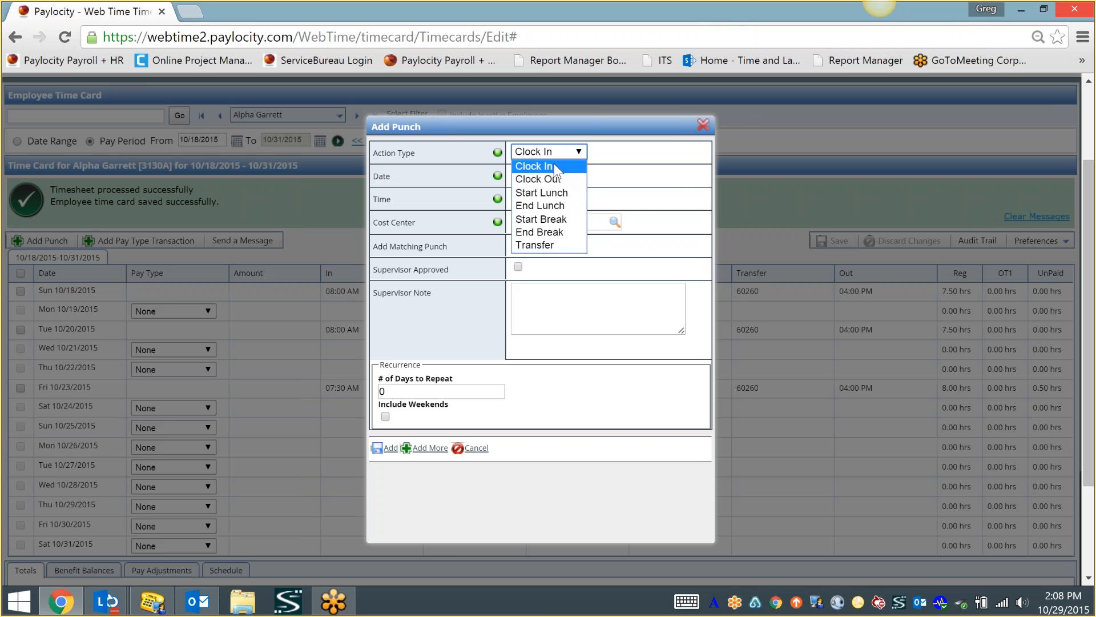
pyautogui.click(554, 167)
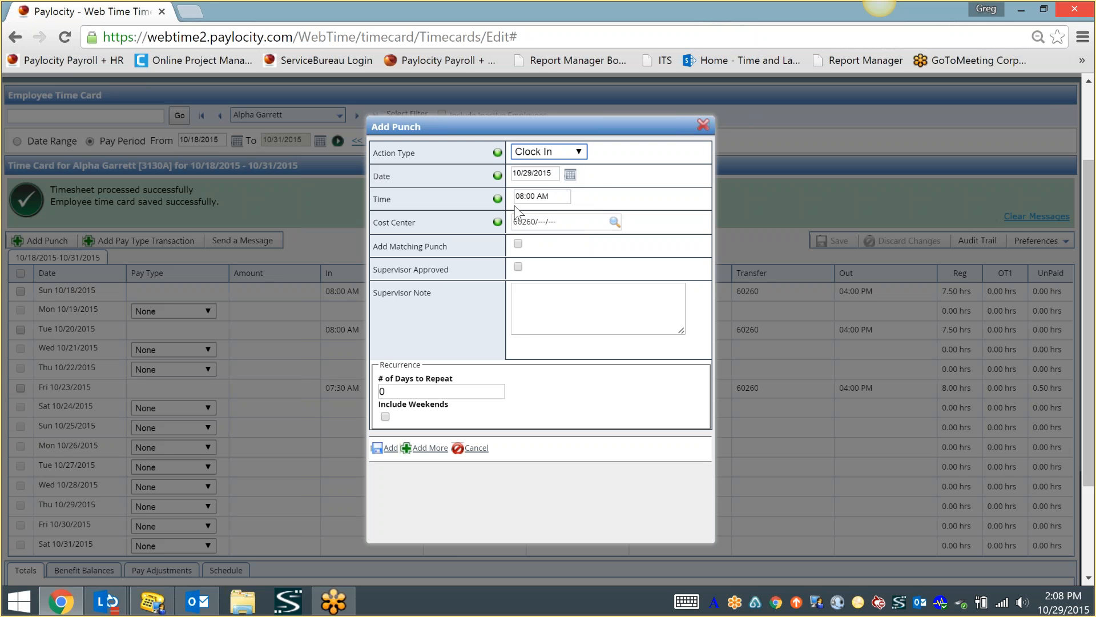
pyautogui.click(554, 200)
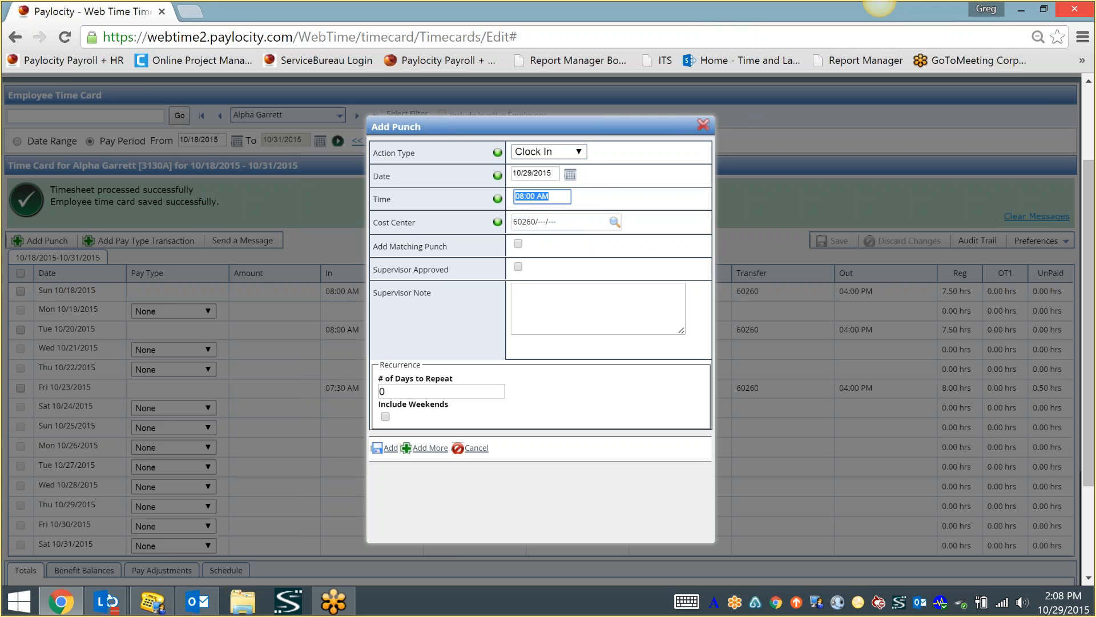
pyautogui.write('9')
pyautogui.press('Tab')
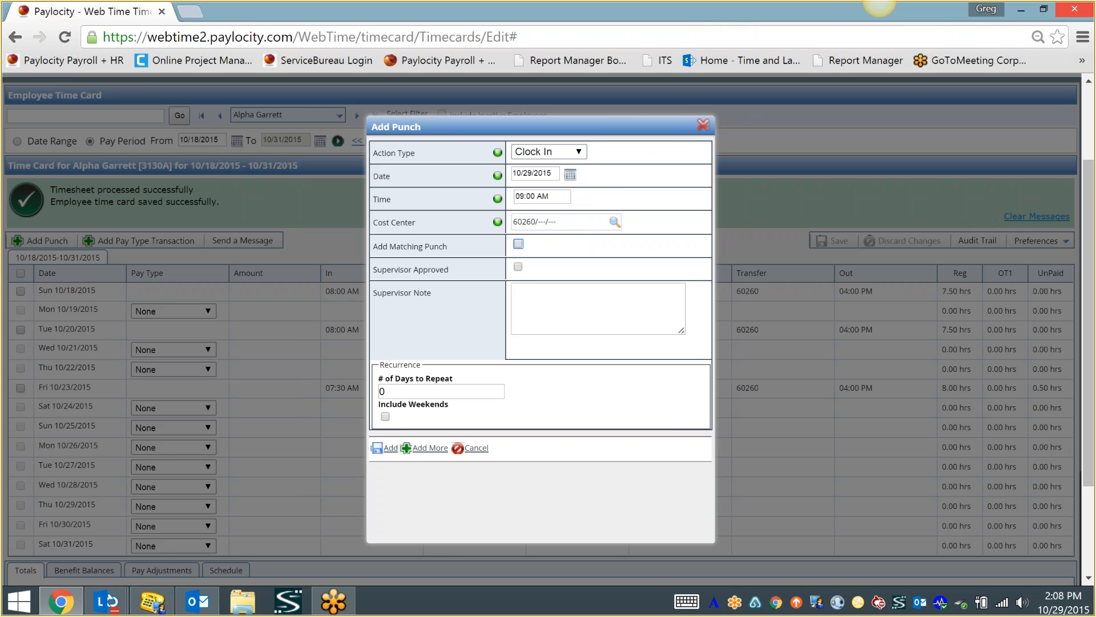
# Include a matching Clock Out punch at 06:00 PM and add both punches to the time card
pyautogui.click(518, 244)
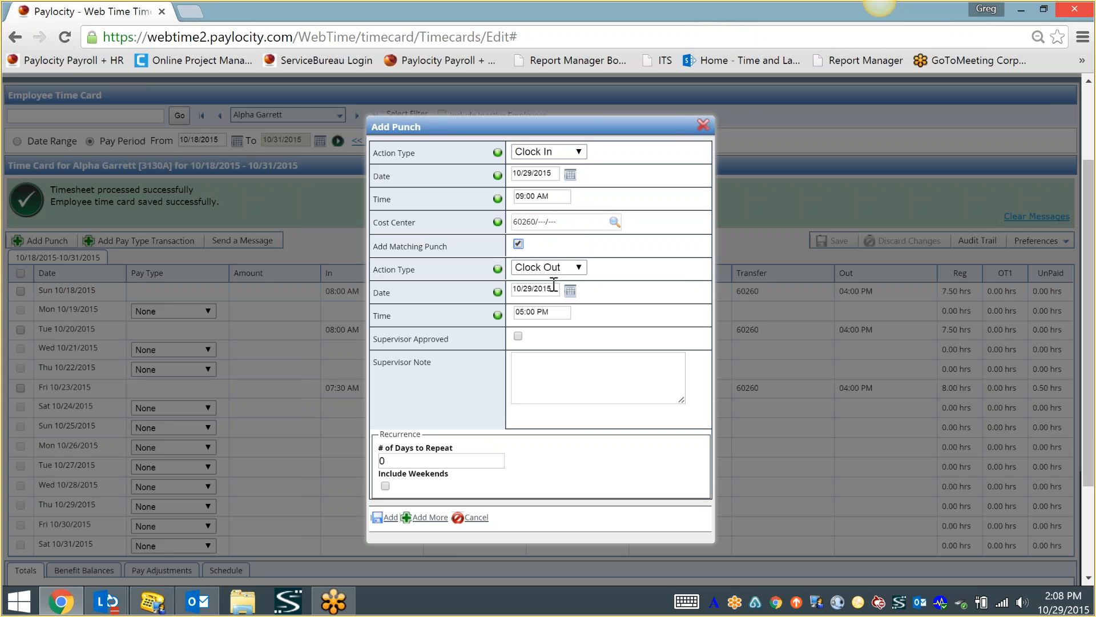
pyautogui.click(547, 311)
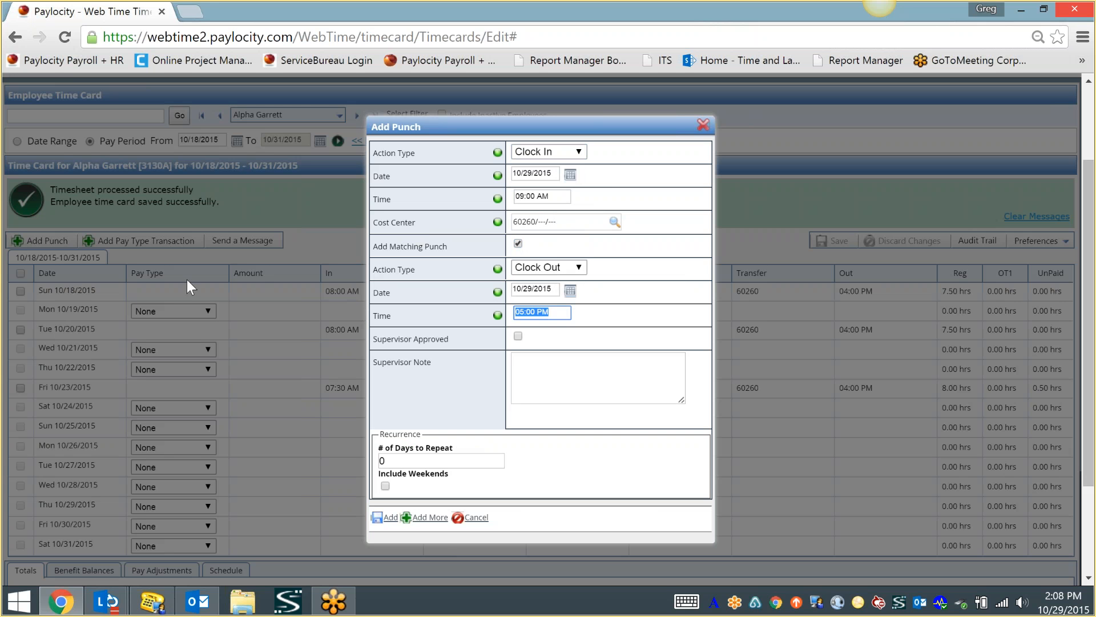
pyautogui.write('6p')
pyautogui.press('Tab')
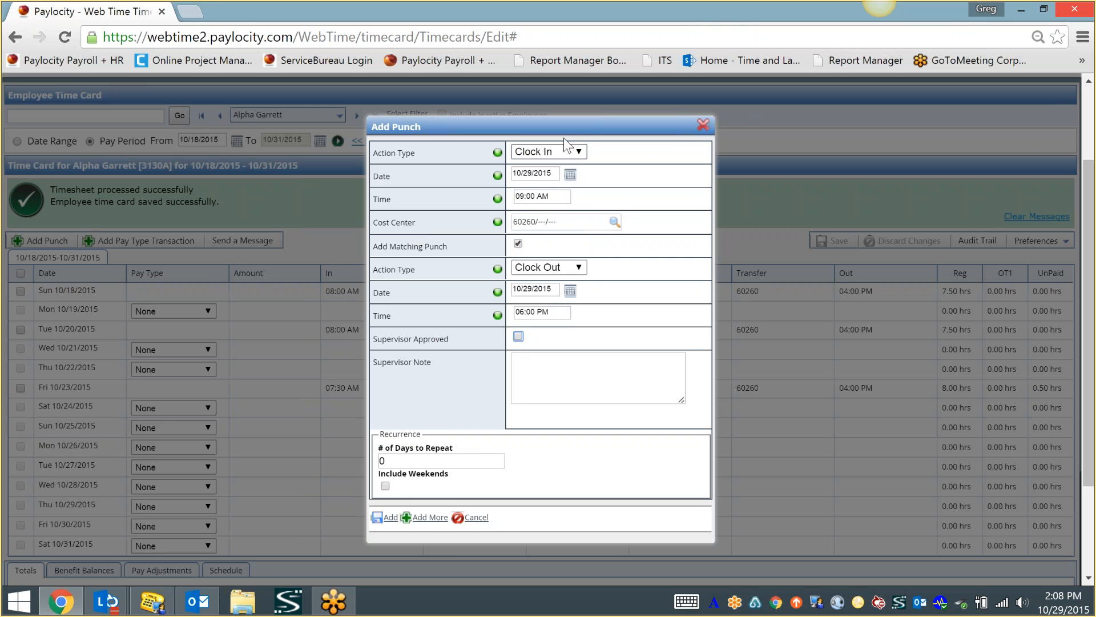
pyautogui.click(390, 517)
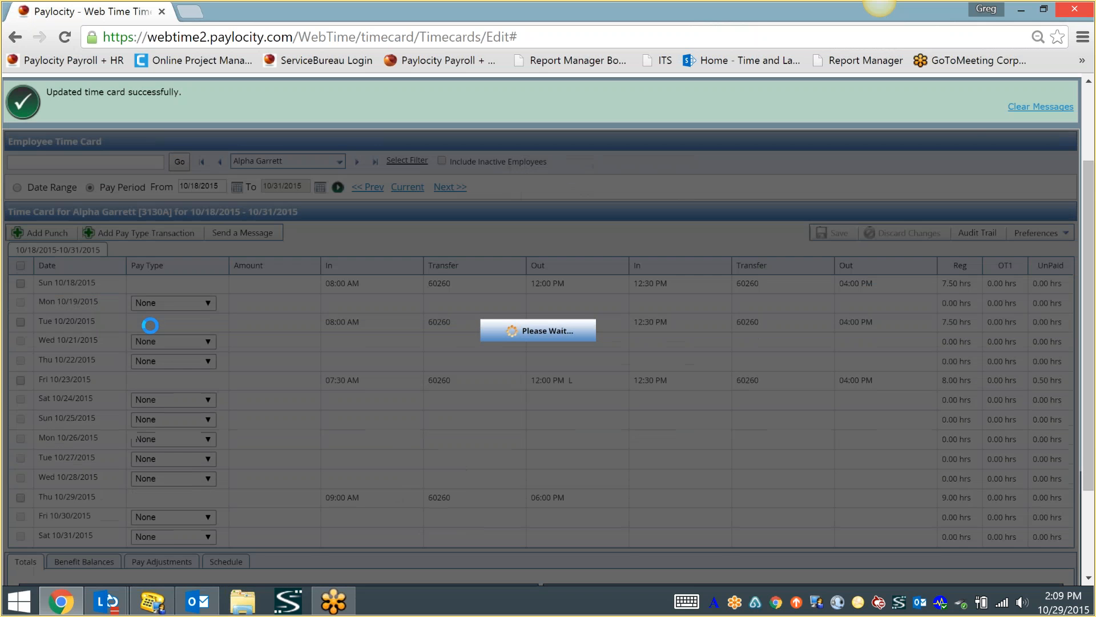
# Add a Vacation pay type transaction of 8 hours for 10/30/2015
pyautogui.scroll(-3, 368, 386)
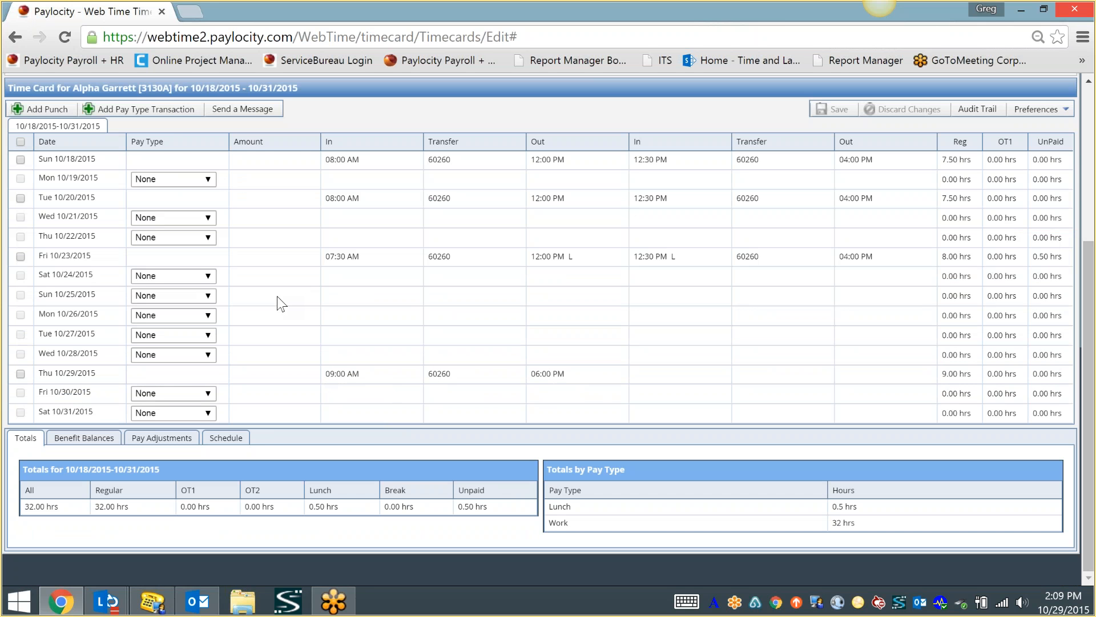
pyautogui.click(169, 114)
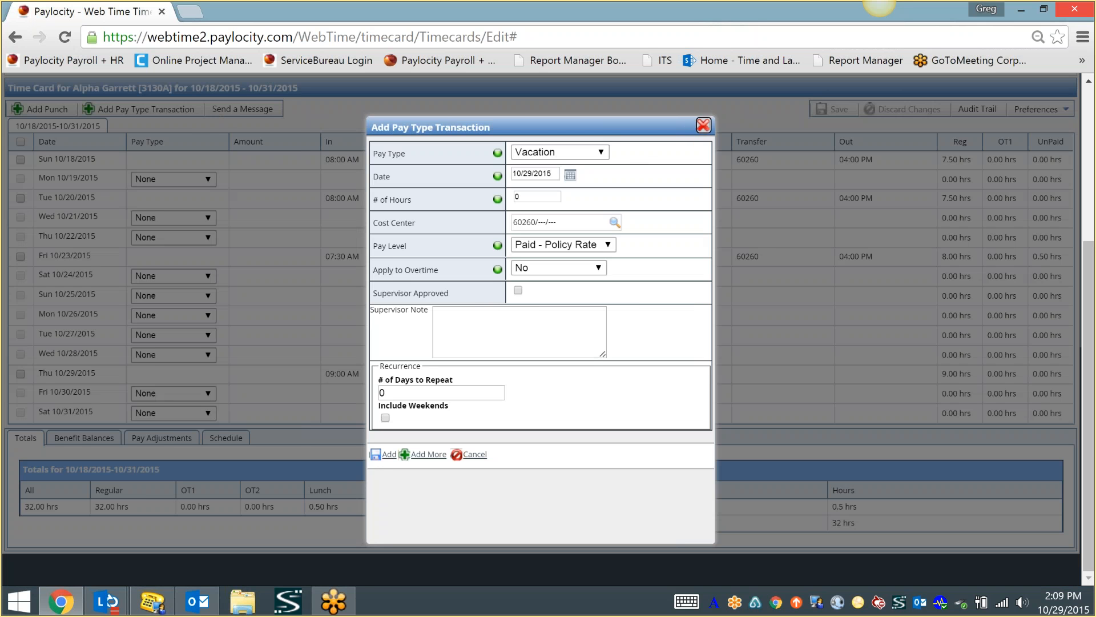
pyautogui.click(703, 125)
pyautogui.click(143, 108)
pyautogui.click(573, 151)
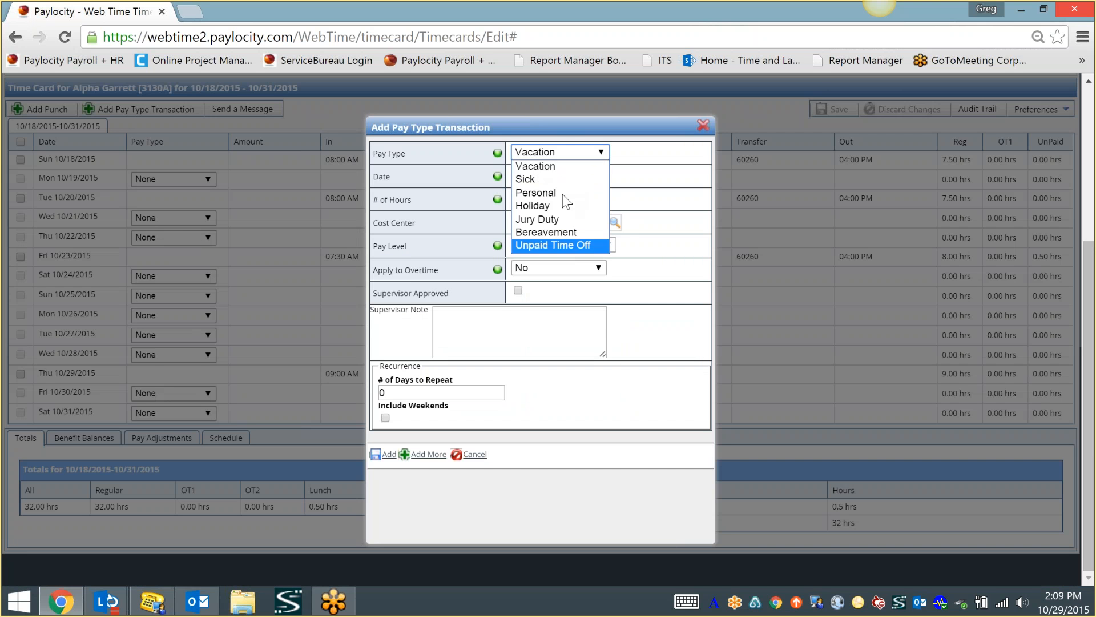
pyautogui.click(545, 165)
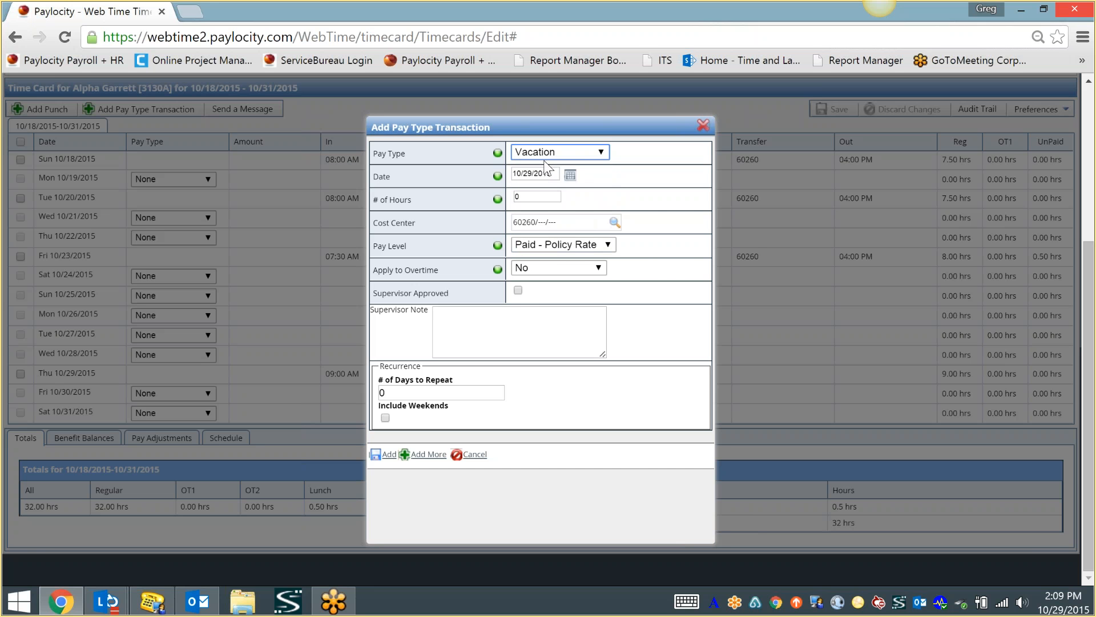
pyautogui.click(570, 175)
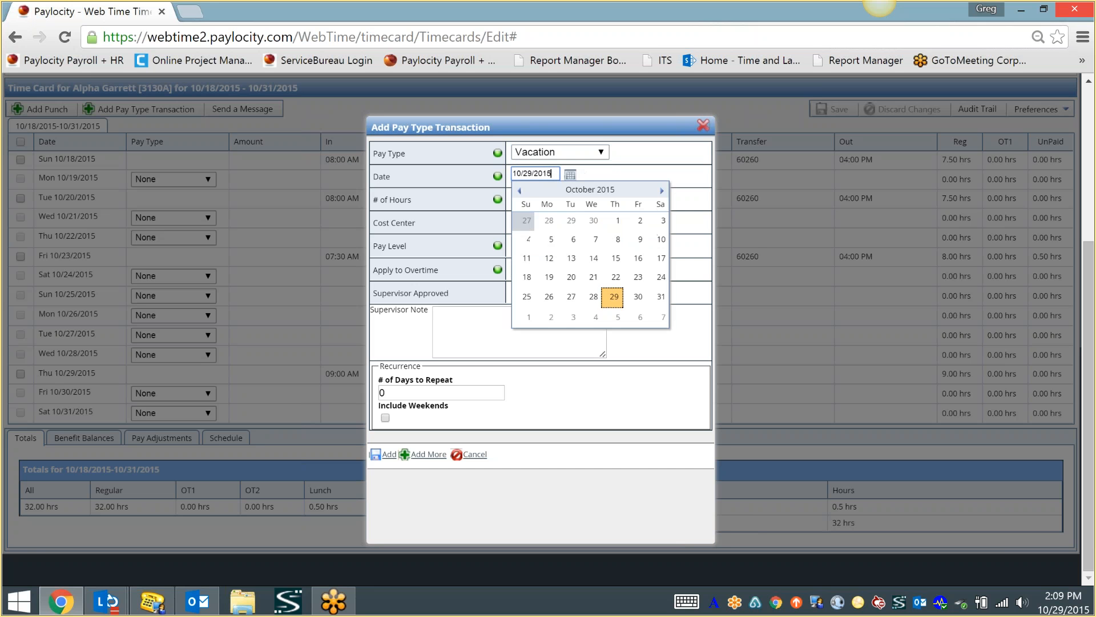
pyautogui.click(639, 303)
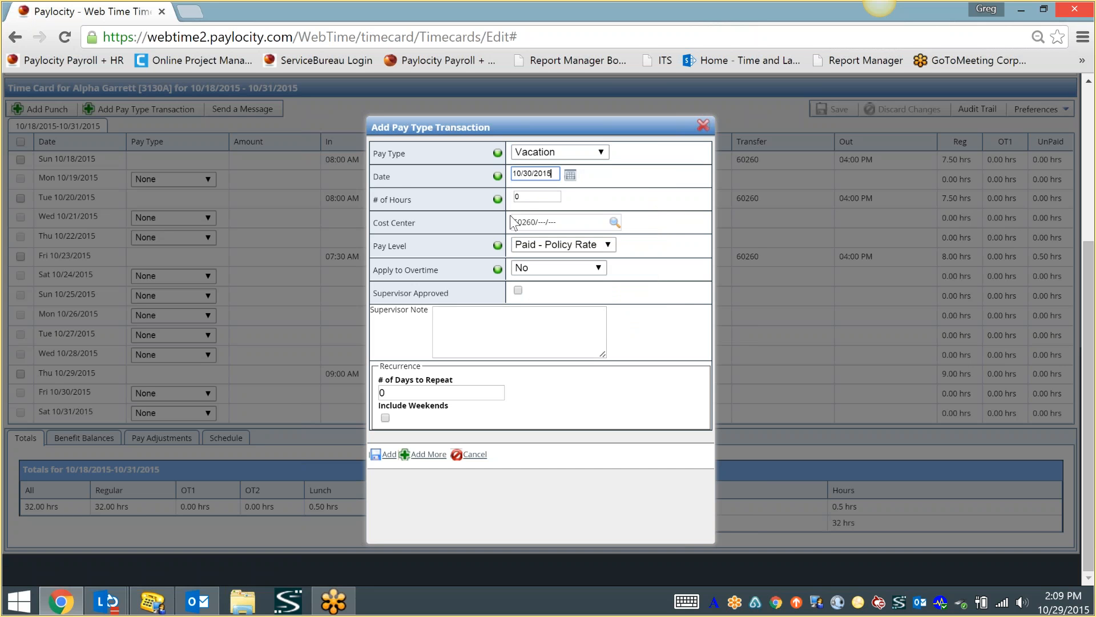
pyautogui.press('Tab')
pyautogui.write('8')
pyautogui.click(387, 455)
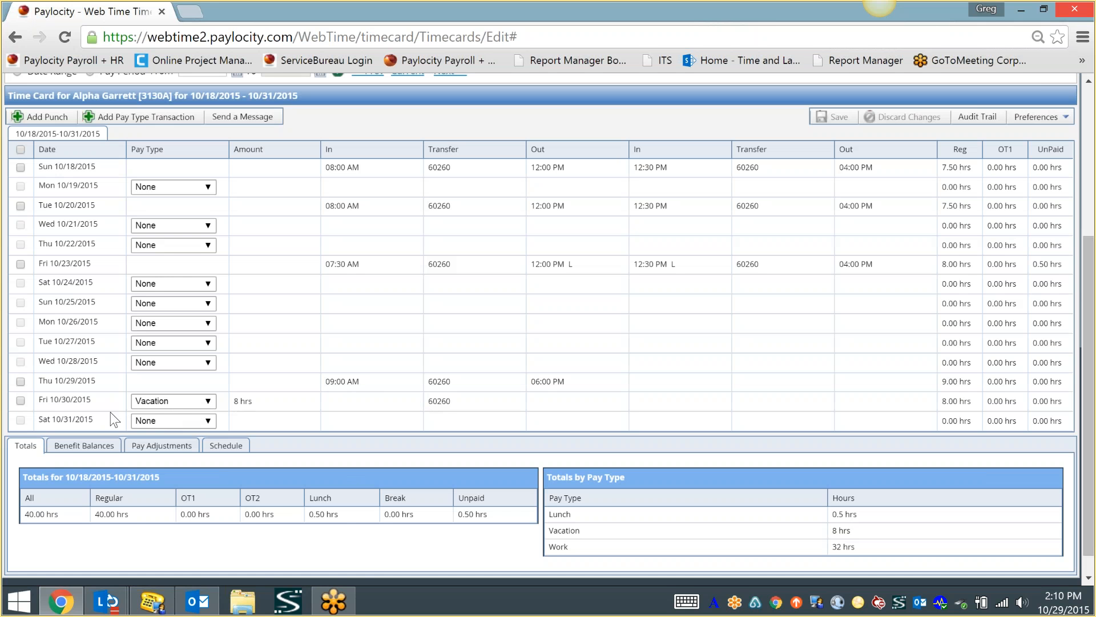
# Set the Sat 10/31/2015 pay type to Vacation with 8 hours directly in the grid and save the time card
pyautogui.click(214, 423)
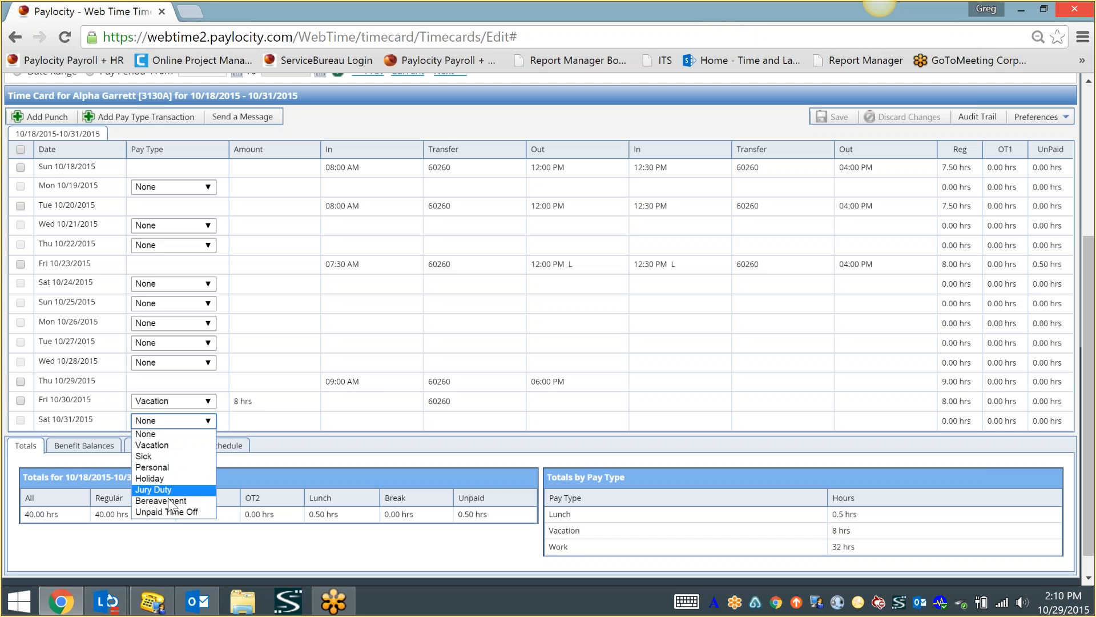
pyautogui.click(173, 445)
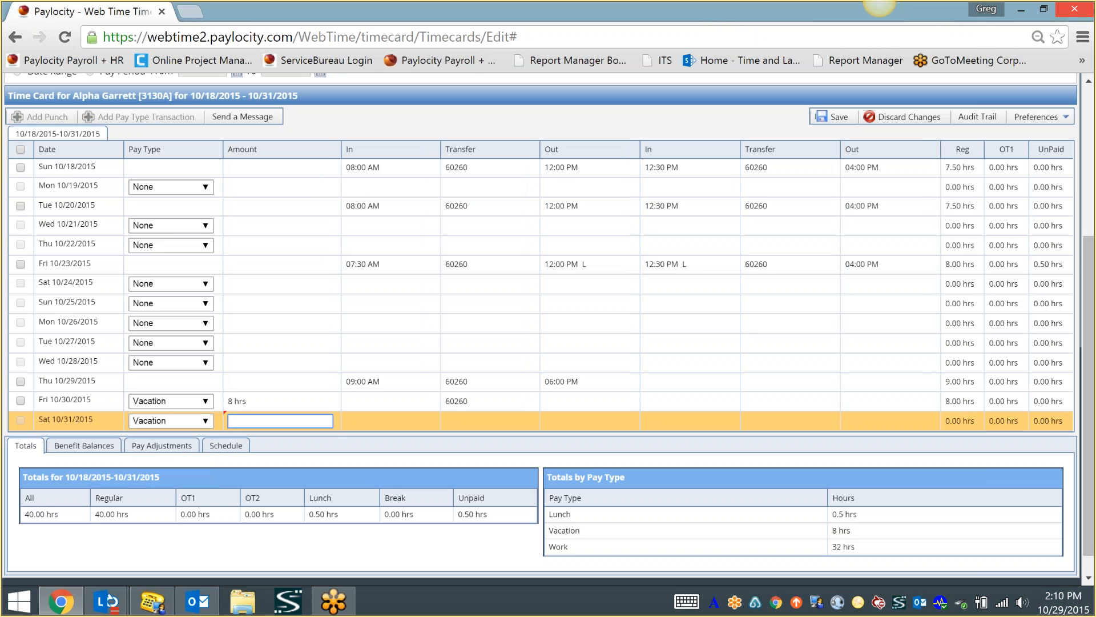
pyautogui.write('8')
pyautogui.click(831, 117)
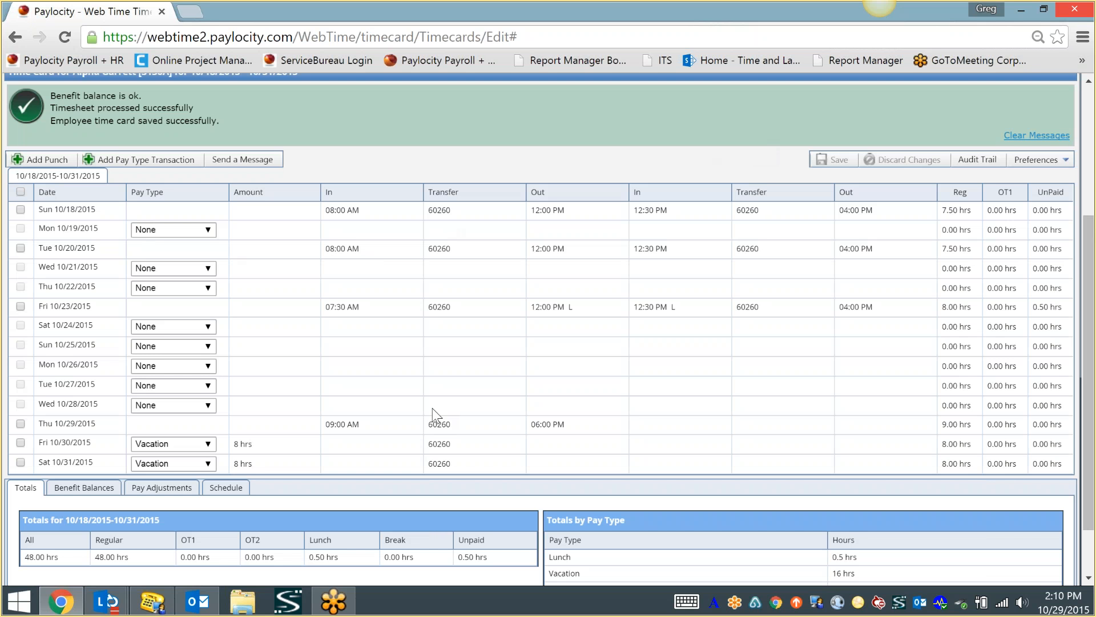
# Examine the pay period totals for regular, overtime, lunch, break and unpaid hours, and the totals by pay type
pyautogui.scroll(-2, 441, 407)
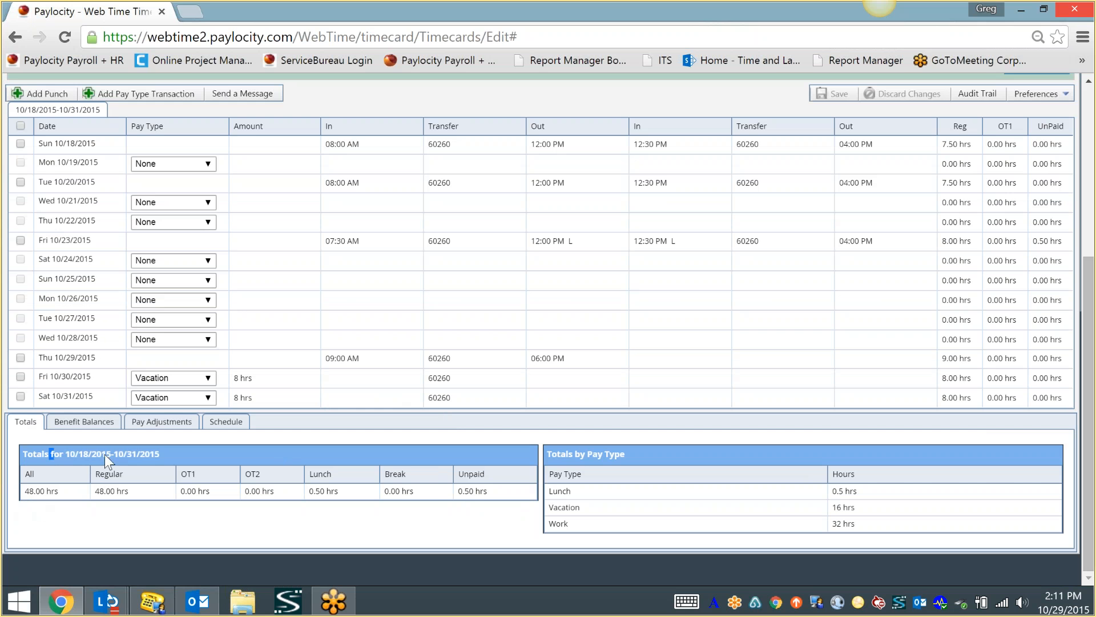
pyautogui.moveTo(52, 454); pyautogui.dragTo(196, 455)
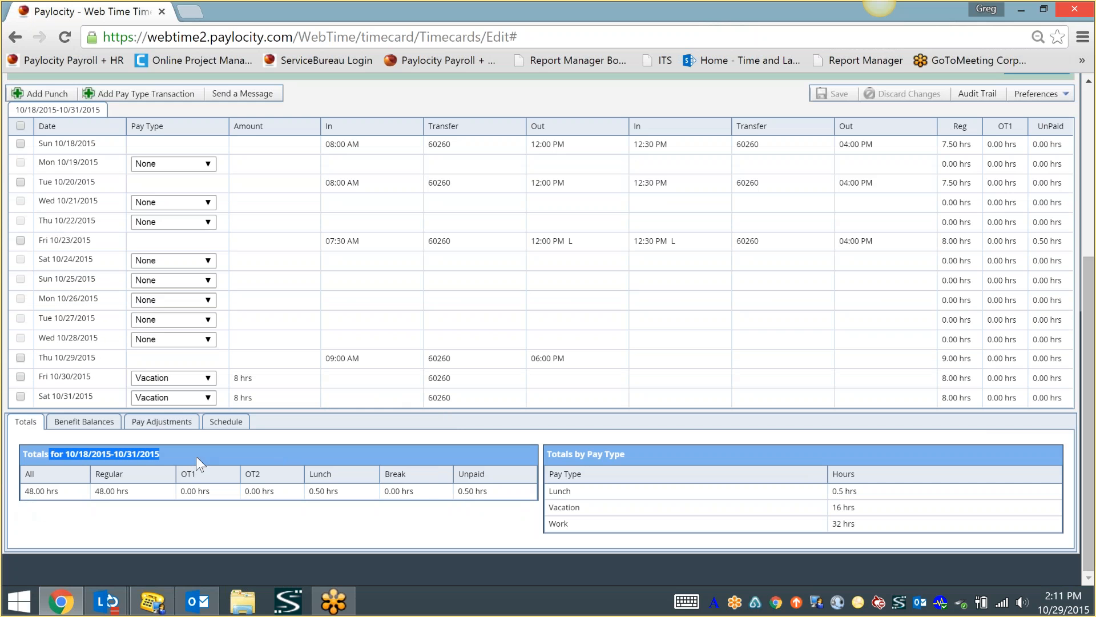
pyautogui.click(241, 459)
pyautogui.moveTo(21, 490); pyautogui.dragTo(140, 492)
pyautogui.click(139, 492)
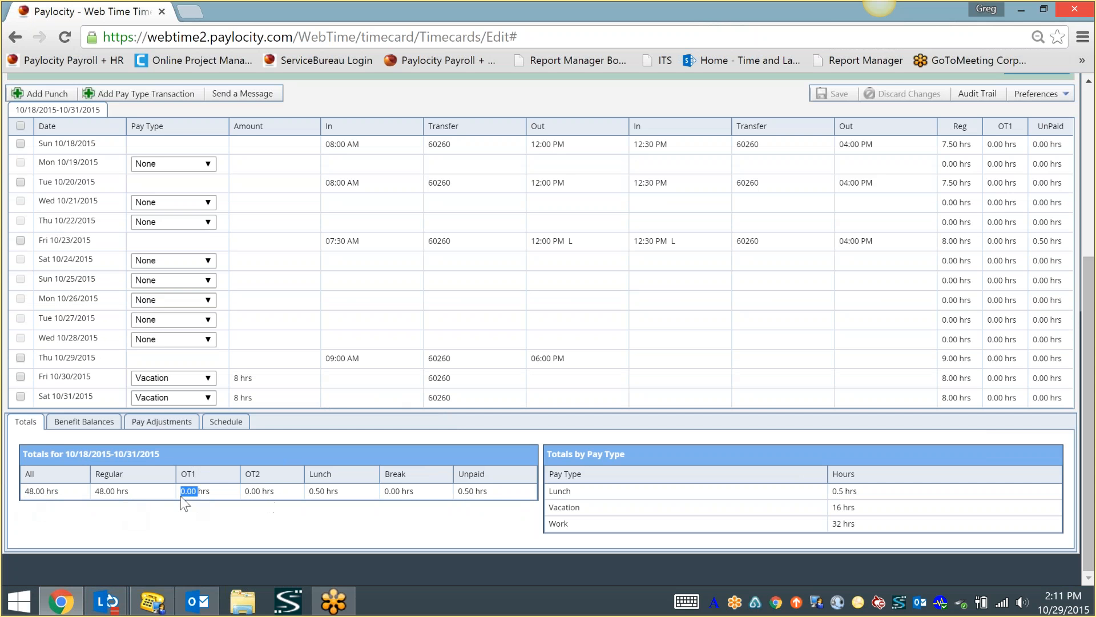
pyautogui.doubleClick(207, 495)
pyautogui.moveTo(315, 495); pyautogui.dragTo(405, 511)
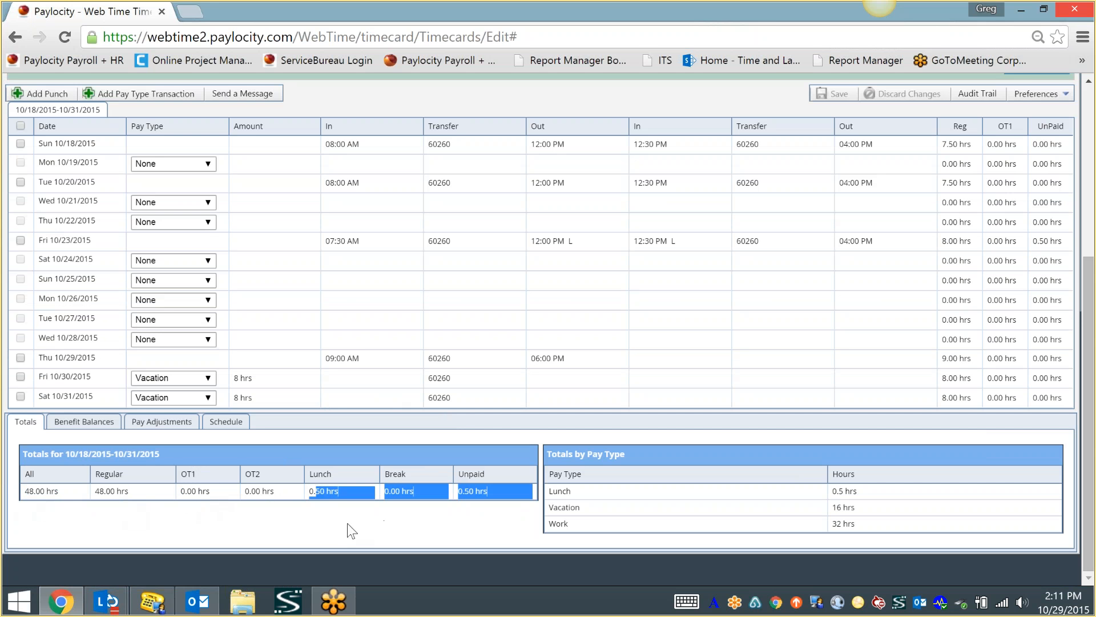
pyautogui.click(348, 523)
pyautogui.moveTo(463, 494); pyautogui.dragTo(536, 489)
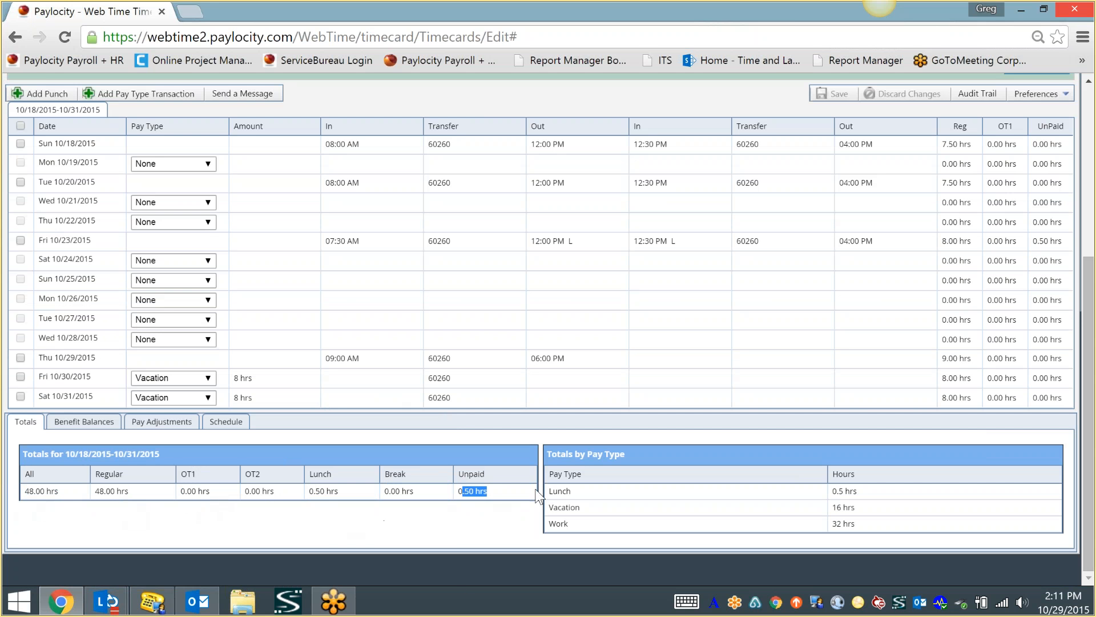
pyautogui.click(327, 493)
pyautogui.moveTo(208, 597)
pyautogui.moveTo(580, 507); pyautogui.dragTo(821, 532)
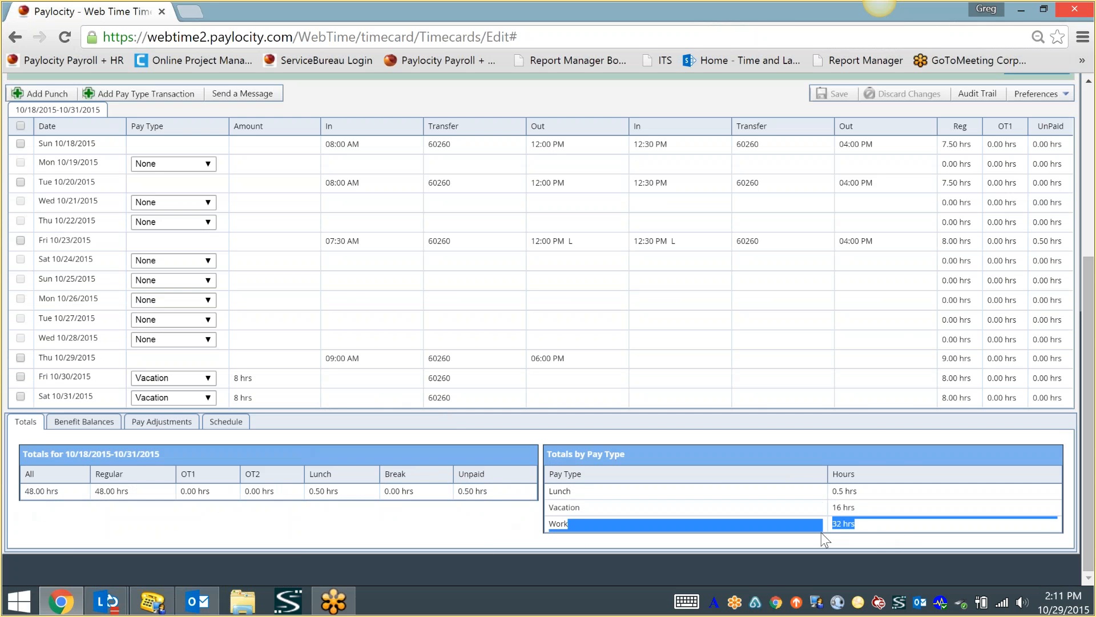
# Compare the Vacation and Work hours by pay type with the regular hours total for the pay period
pyautogui.click(841, 525)
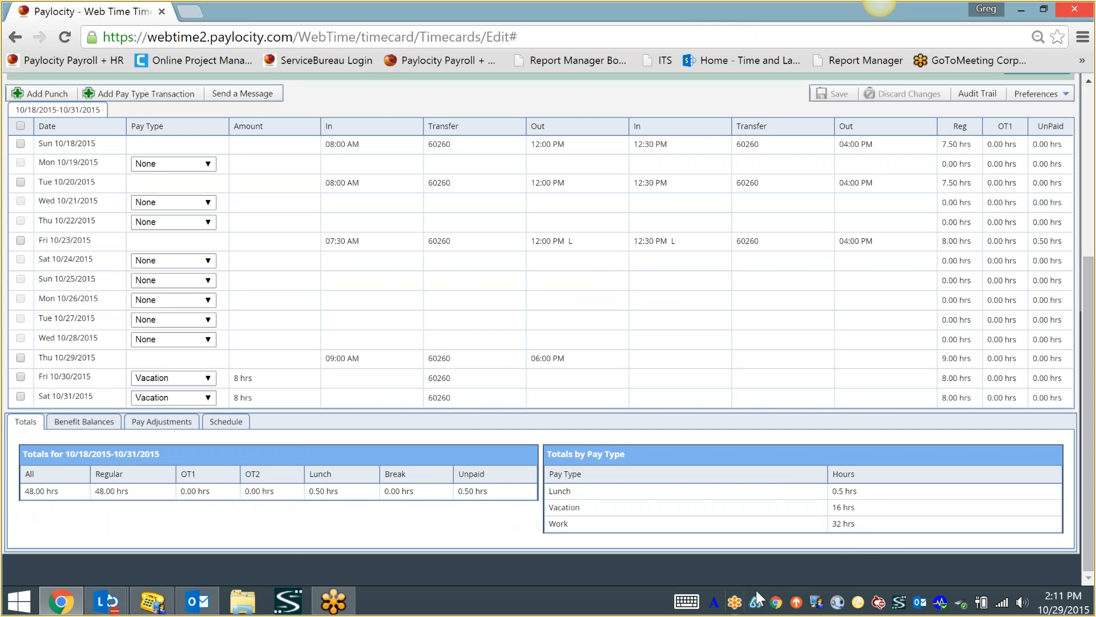
pyautogui.moveTo(831, 507); pyautogui.dragTo(852, 525)
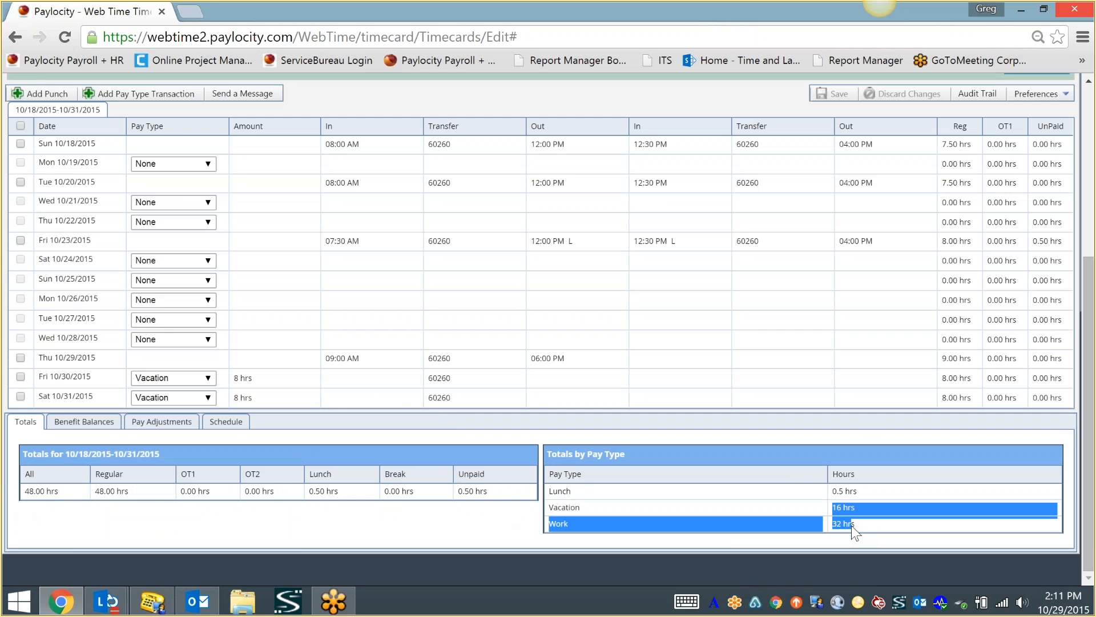
pyautogui.moveTo(129, 493); pyautogui.dragTo(95, 490)
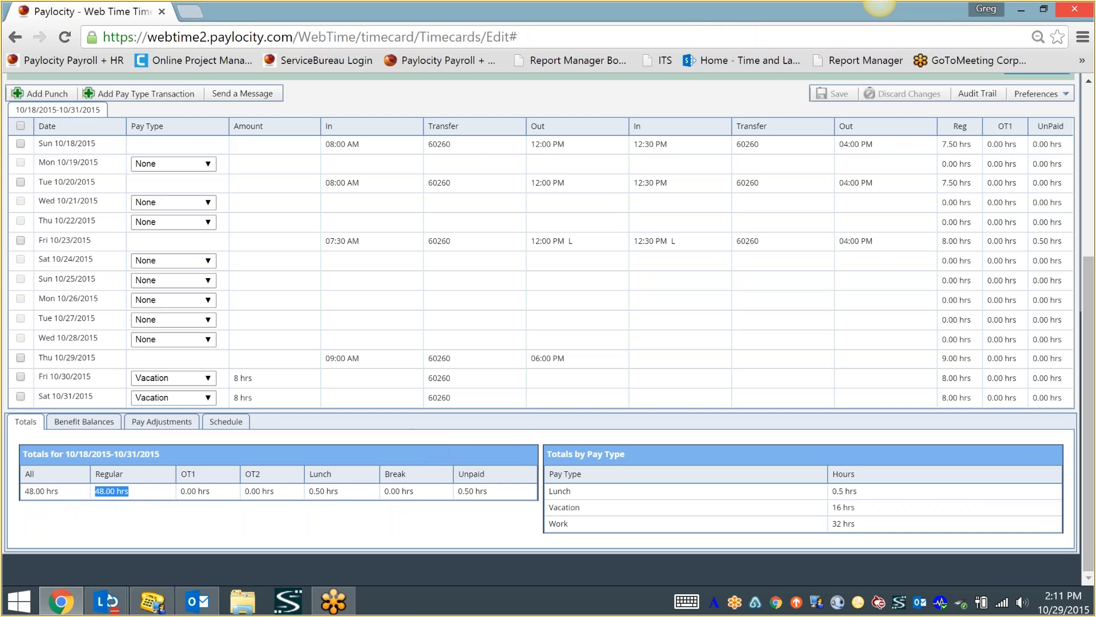
# Examine the employee's benefit balances, including today's available balance for each benefit type
pyautogui.click(103, 423)
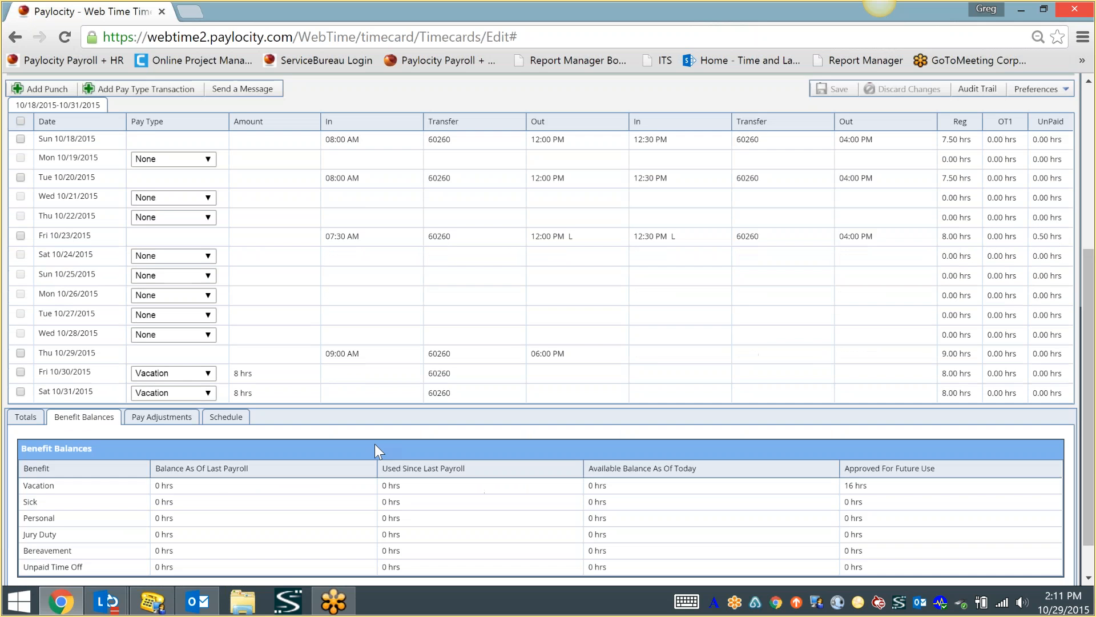
pyautogui.scroll(-1, 374, 444)
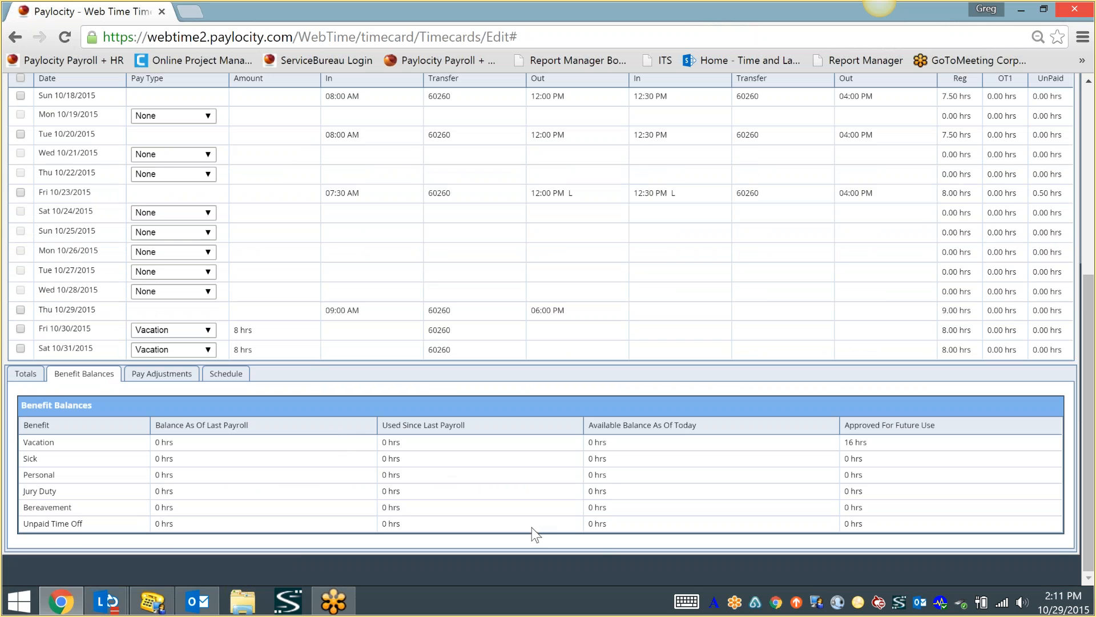
pyautogui.moveTo(589, 443); pyautogui.dragTo(615, 536)
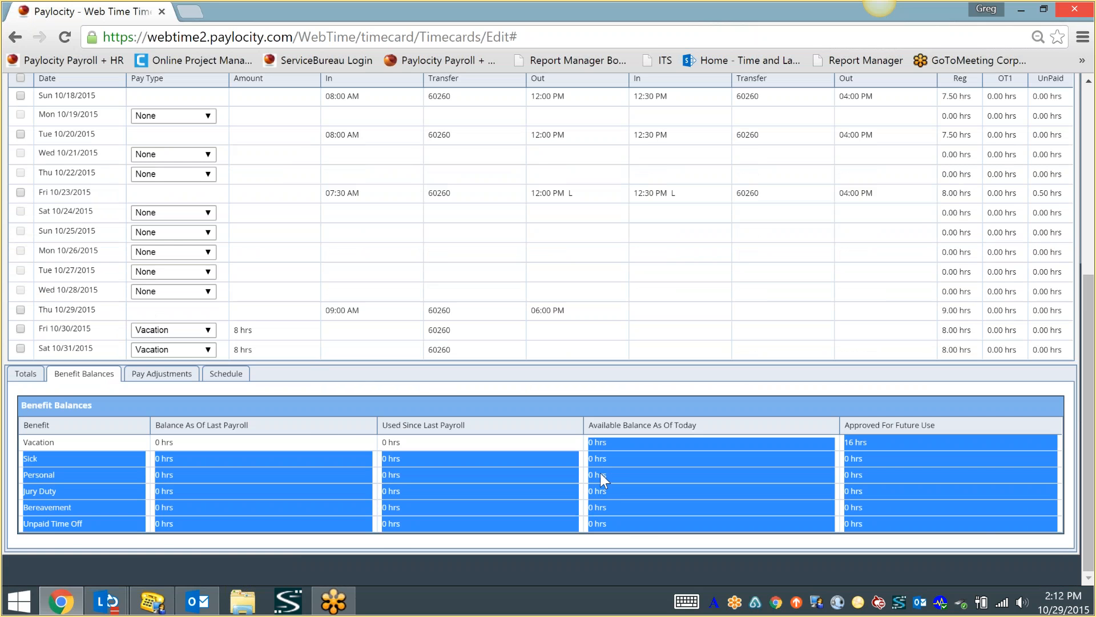
pyautogui.click(595, 439)
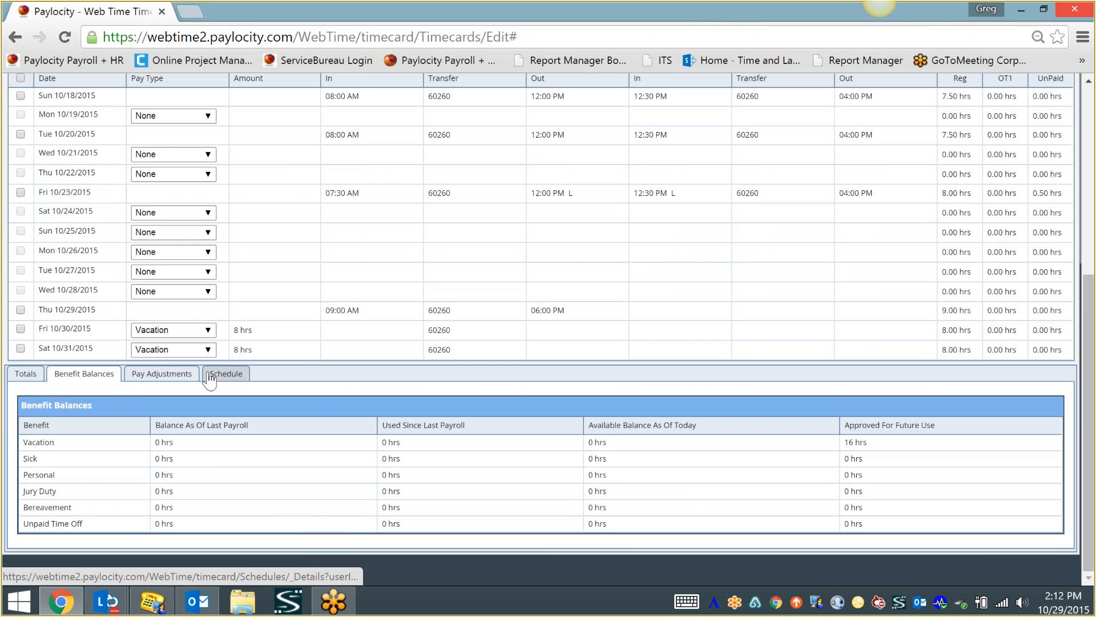
# Return to the pay period totals and review the full time card together with them
pyautogui.click(29, 381)
pyautogui.scroll(5, 98, 440)
pyautogui.scroll(1, 102, 453)
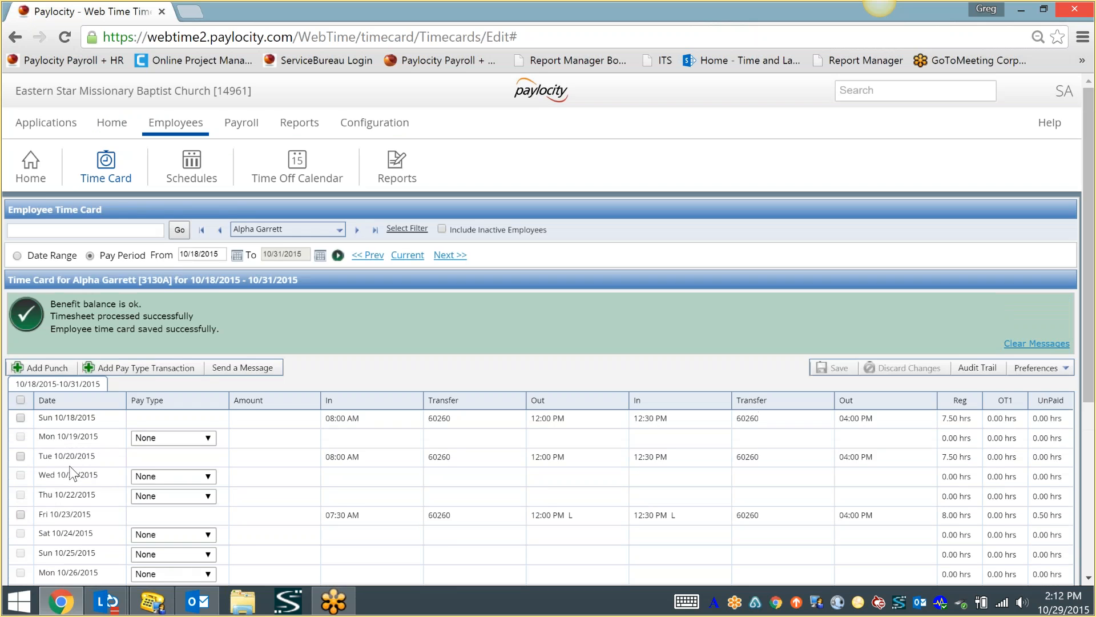
pyautogui.scroll(-5, 71, 473)
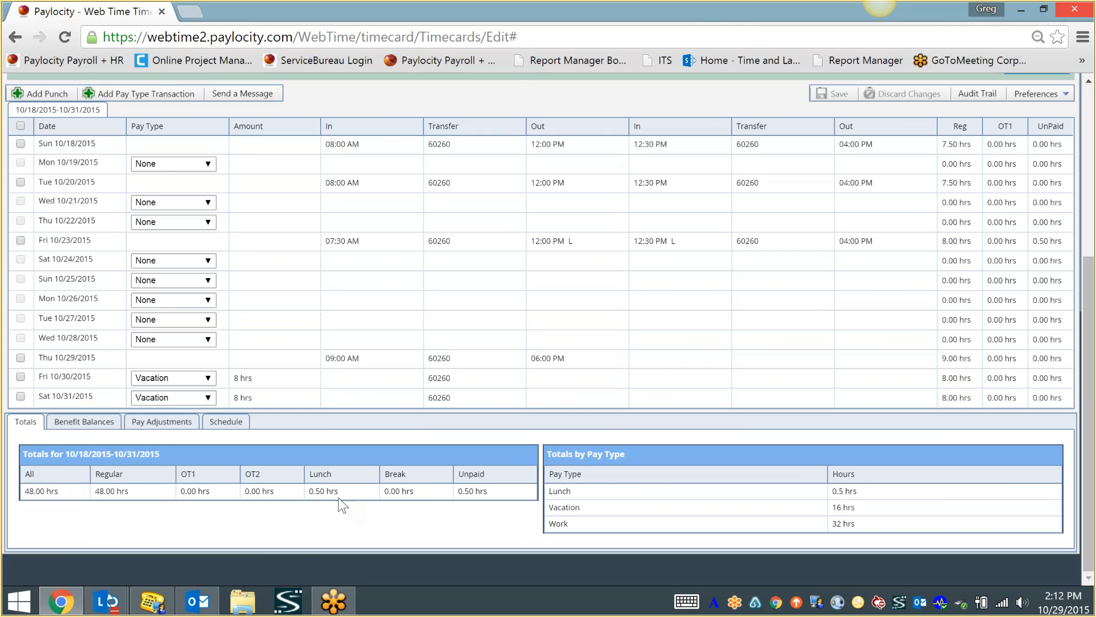
pyautogui.scroll(5, 379, 503)
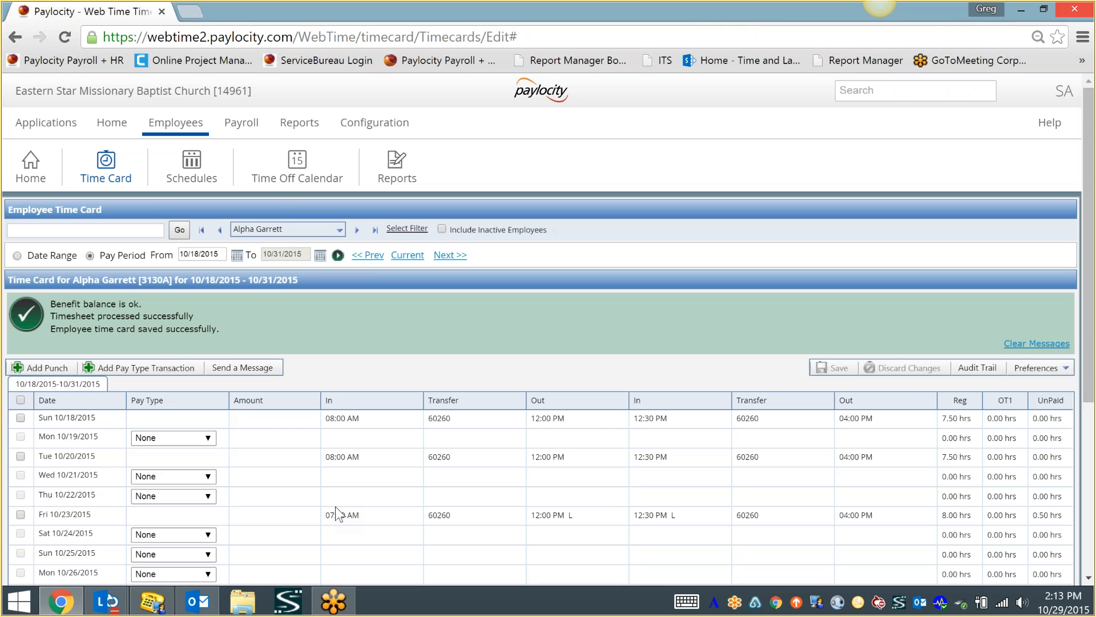
# Approve the first listed employee's time card for 10/18/2015 to 10/31/2015 in Time Card Approvals and save the approval
pyautogui.click(196, 131)
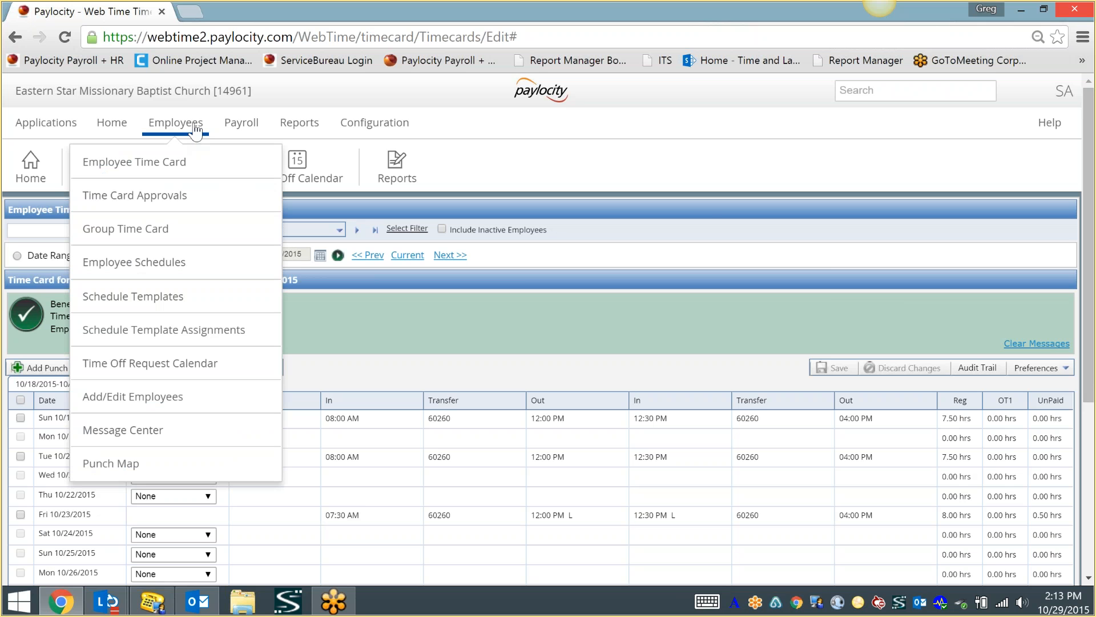
pyautogui.click(156, 197)
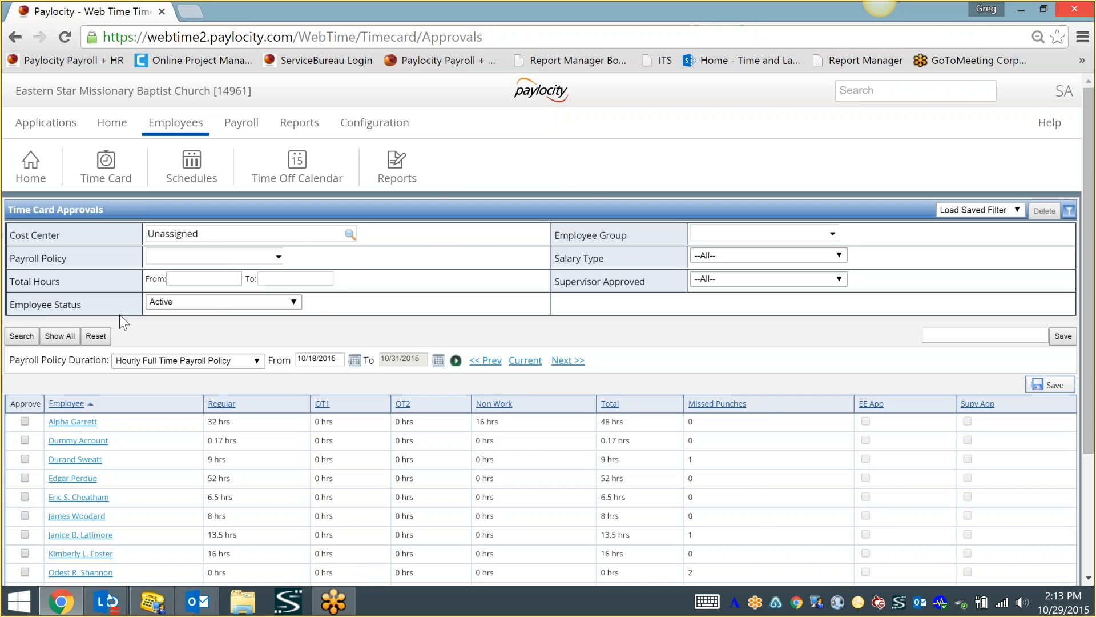
pyautogui.scroll(-2, 119, 314)
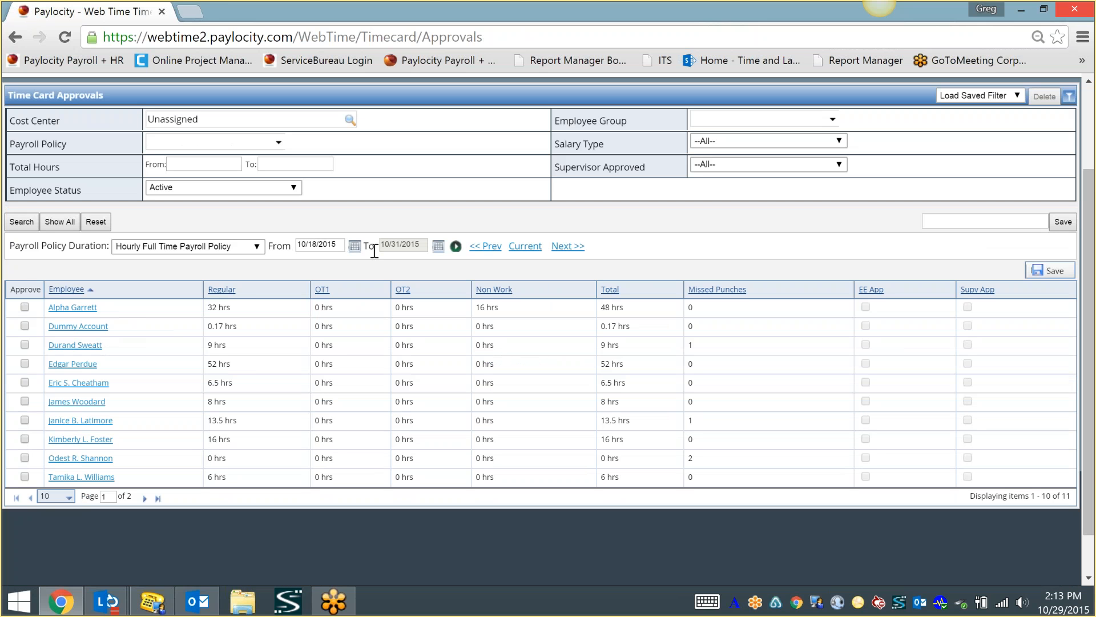
pyautogui.click(485, 250)
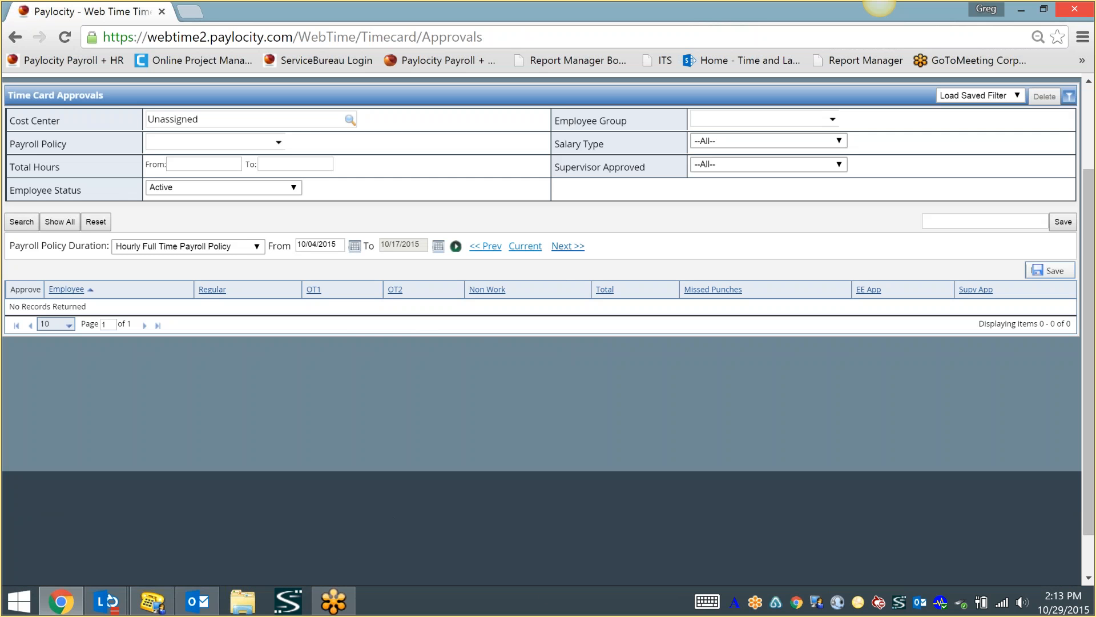
pyautogui.click(568, 246)
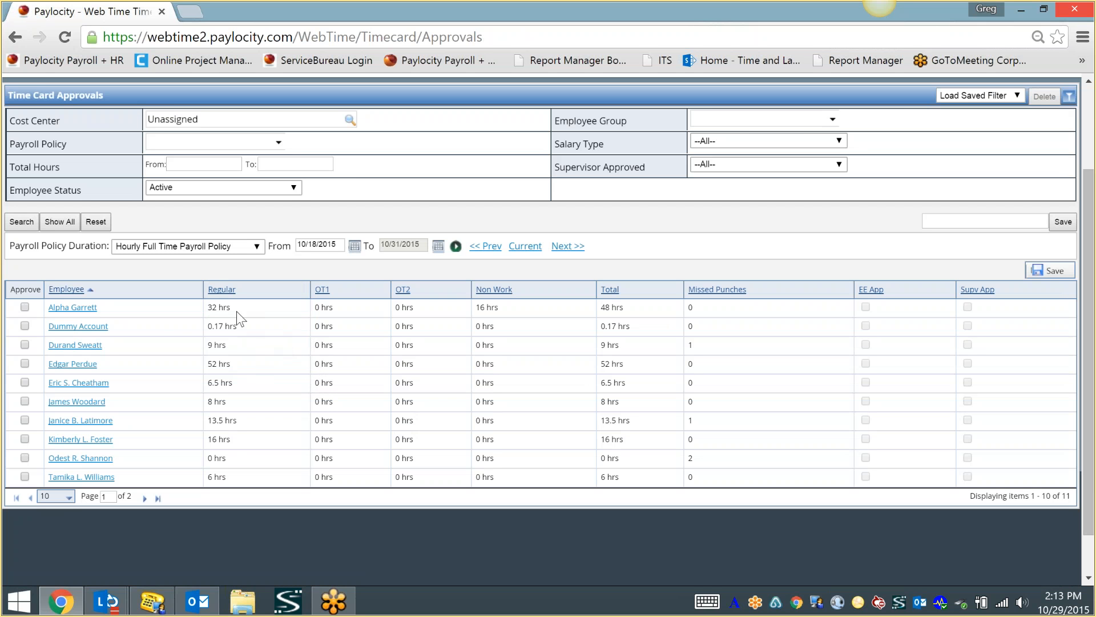
pyautogui.click(25, 308)
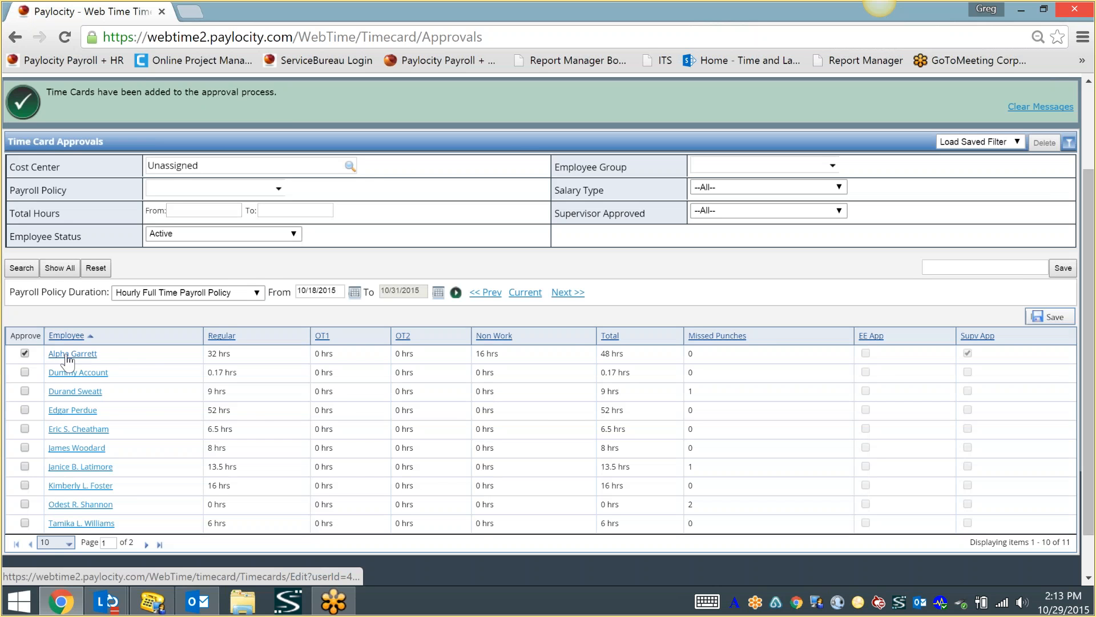
# Open the approved employee's time card and change the first Fri 10/23/2015 In punch to 08:00 AM
pyautogui.click(64, 355)
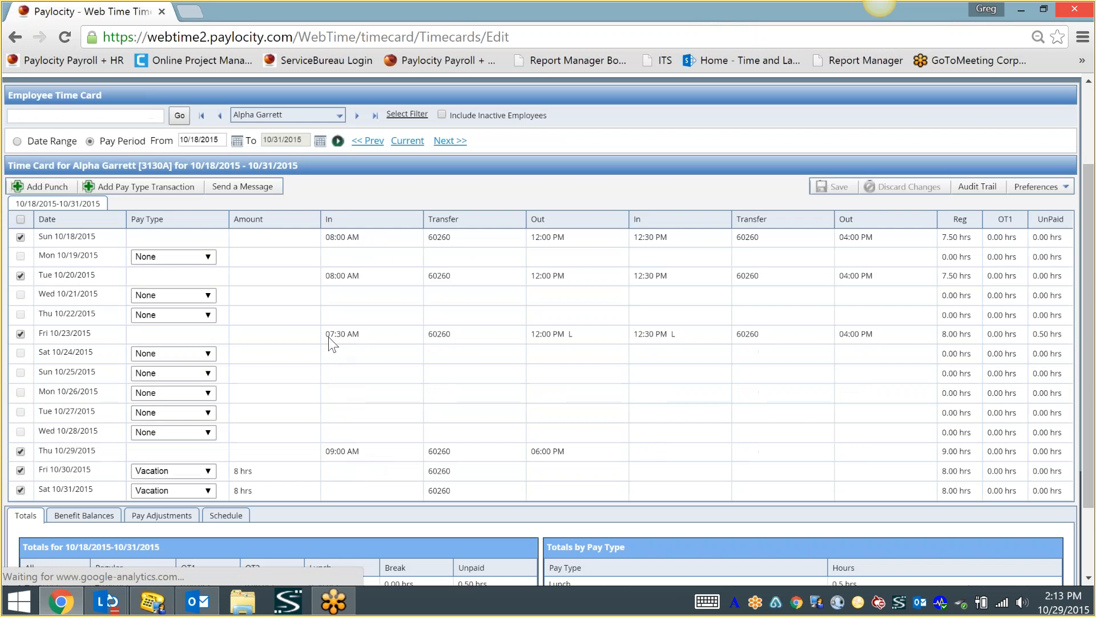
pyautogui.click(329, 334)
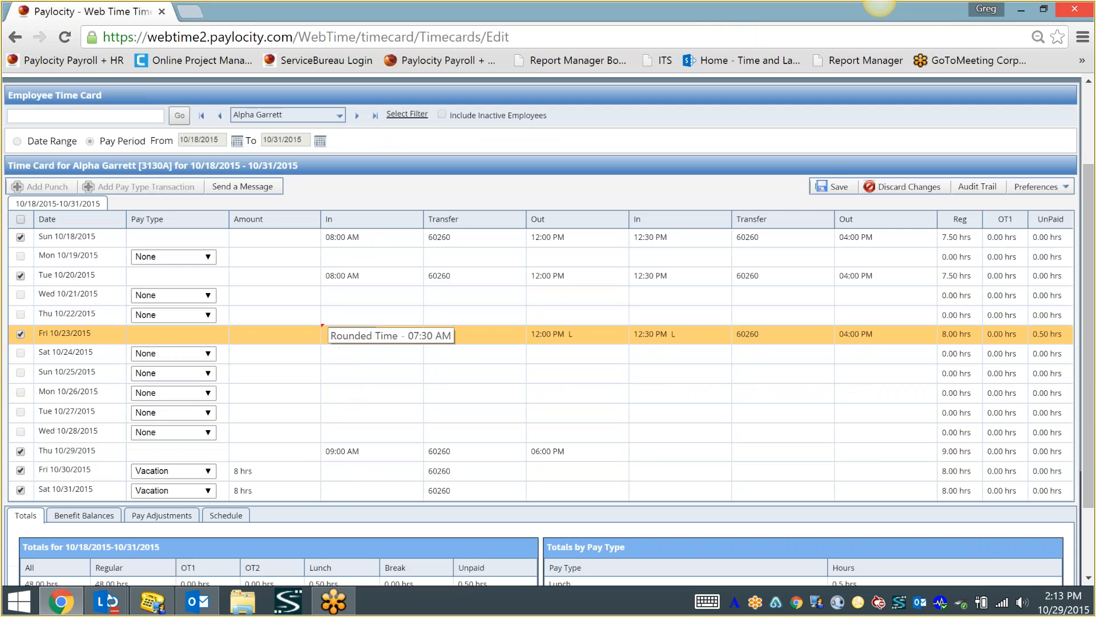
pyautogui.write('8a')
pyautogui.press('Return')
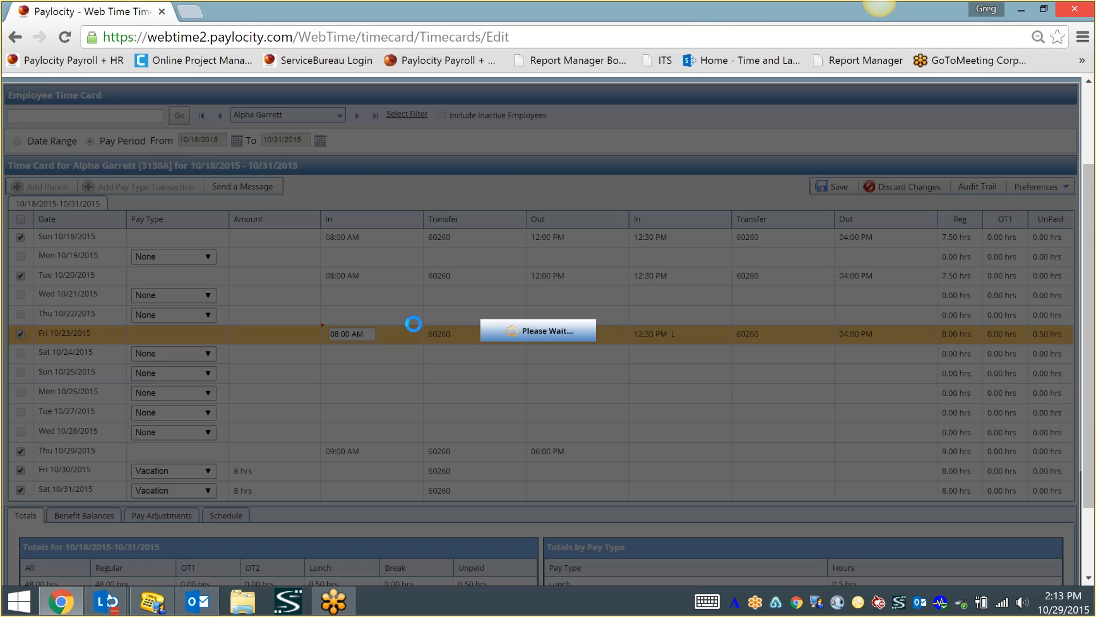
# Return to the Time Card Approvals list for the 10/18/2015 to 10/31/2015 pay period
pyautogui.scroll(2, 227, 186)
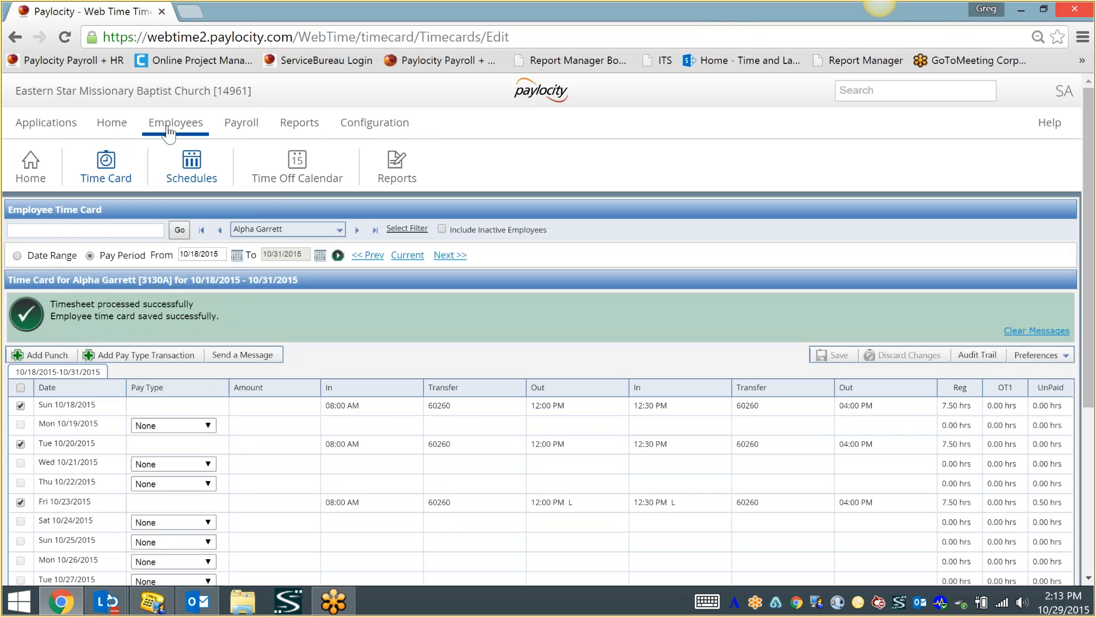
pyautogui.click(176, 122)
pyautogui.click(135, 195)
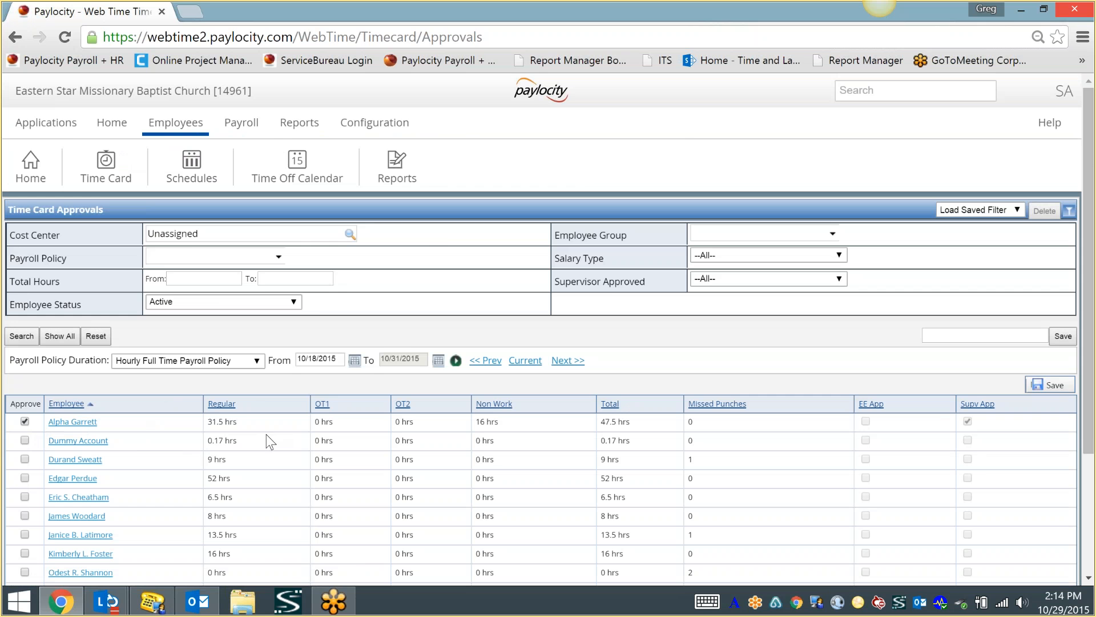
# Clear the approval selection for the first listed employee and select it again
pyautogui.scroll(-3, 226, 433)
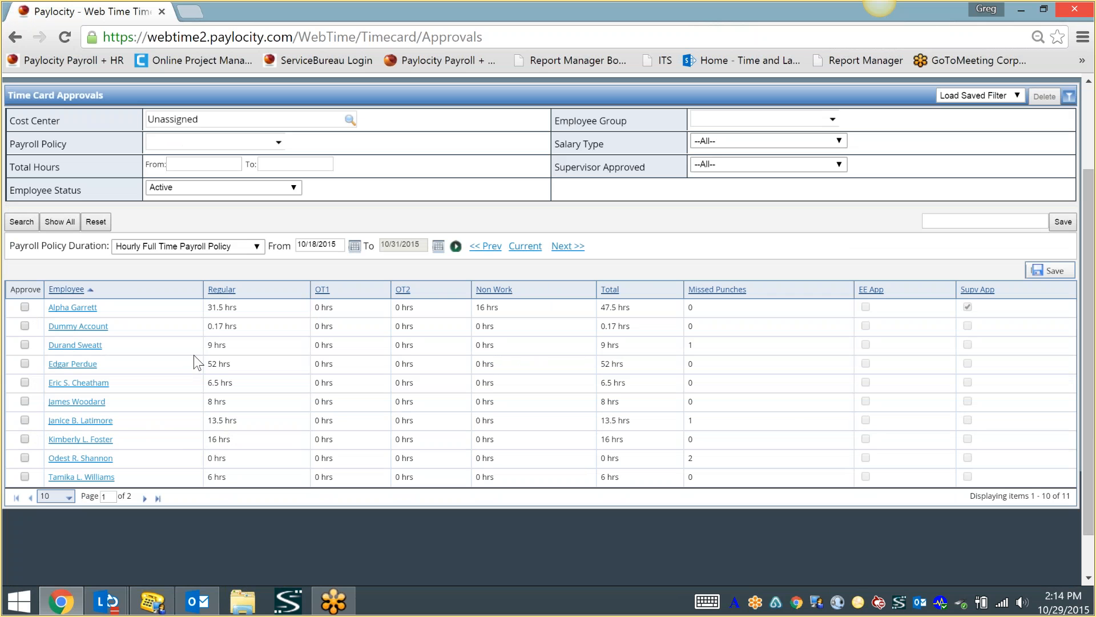
pyautogui.click(25, 307)
pyautogui.click(967, 307)
pyautogui.scroll(2, 125, 278)
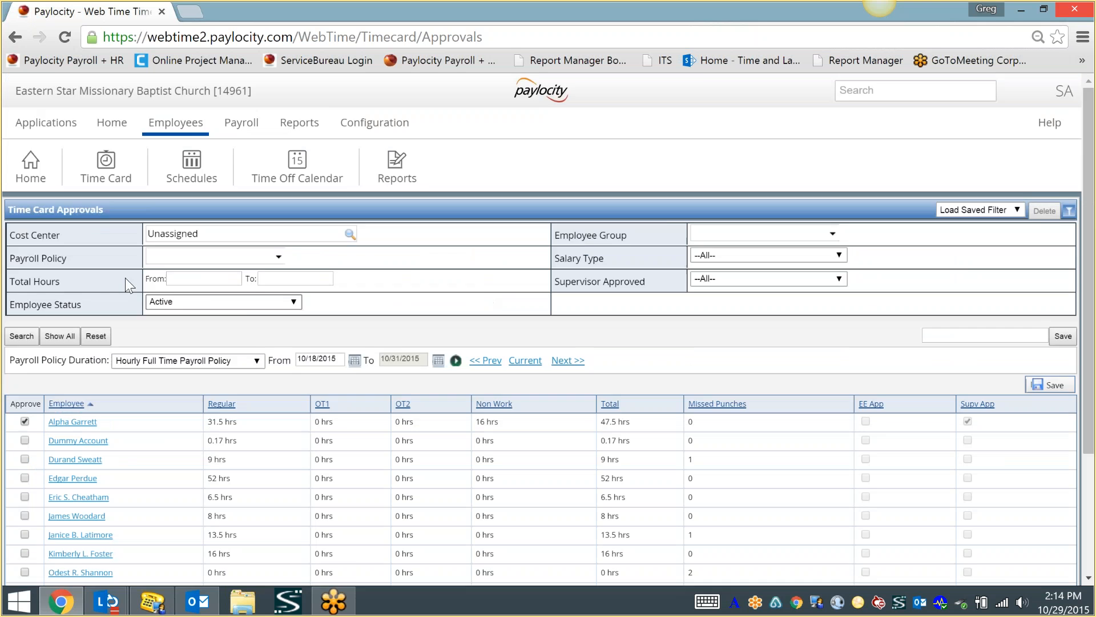
# Examine the first employee's non-work and total hours in the approvals list
pyautogui.scroll(-3, 125, 278)
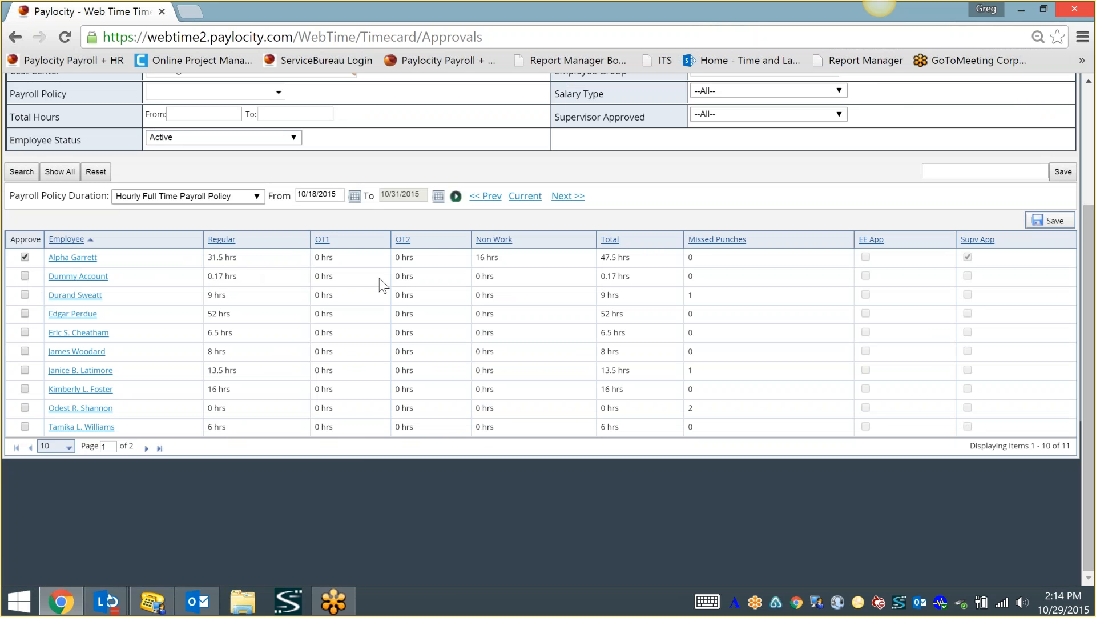
pyautogui.moveTo(510, 259); pyautogui.dragTo(683, 259)
pyautogui.click(654, 261)
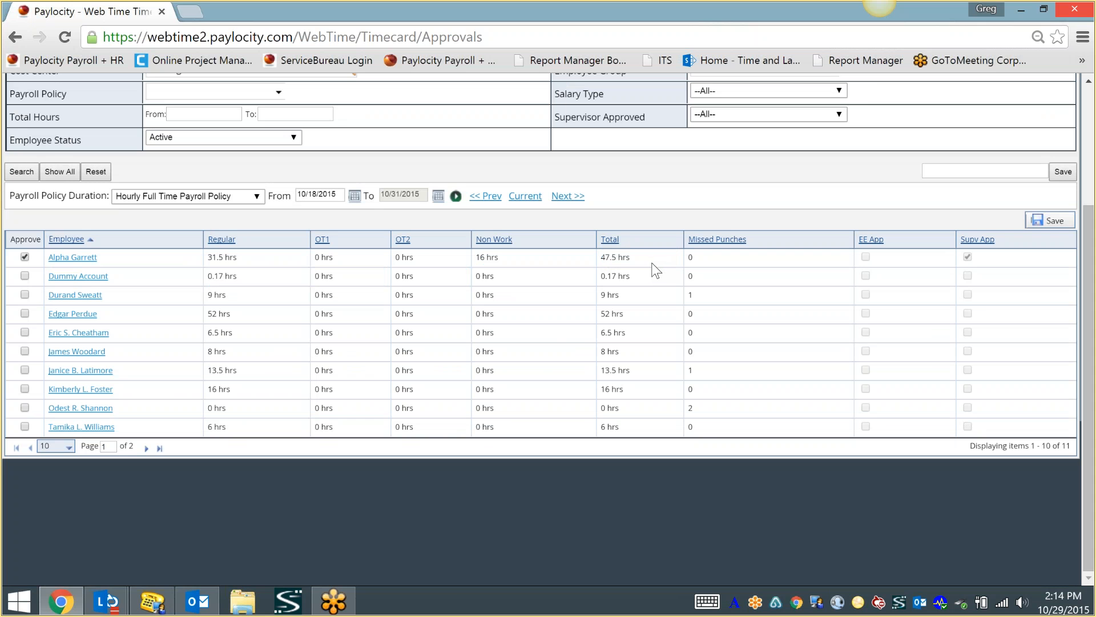
# Review the first employee's detailed time card from the approvals list and return to Time Card Approvals
pyautogui.click(85, 259)
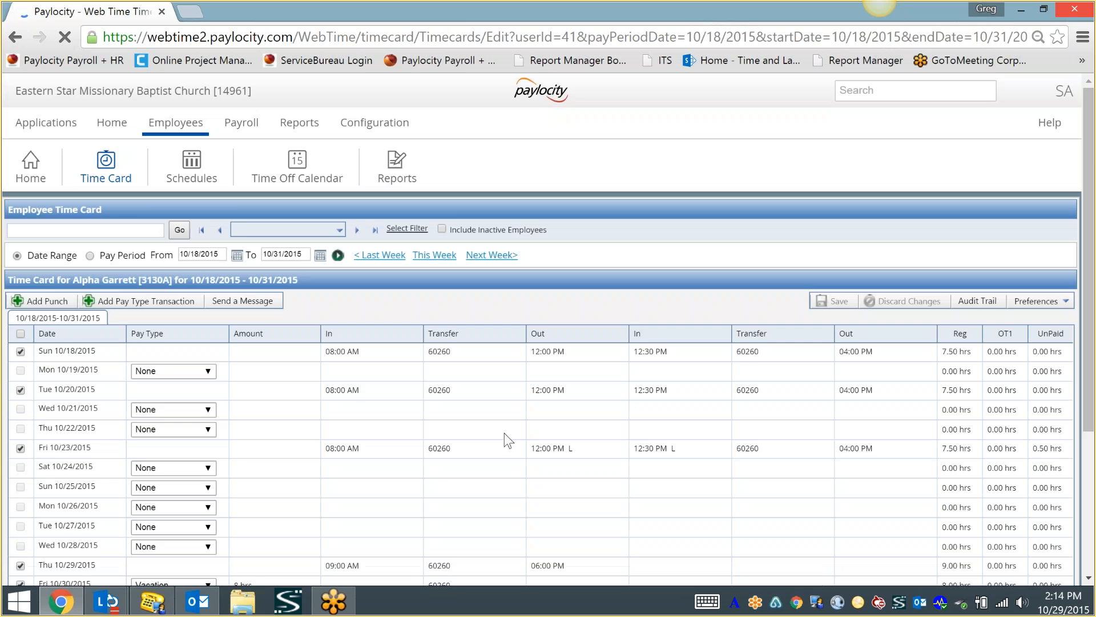
pyautogui.scroll(-2, 594, 485)
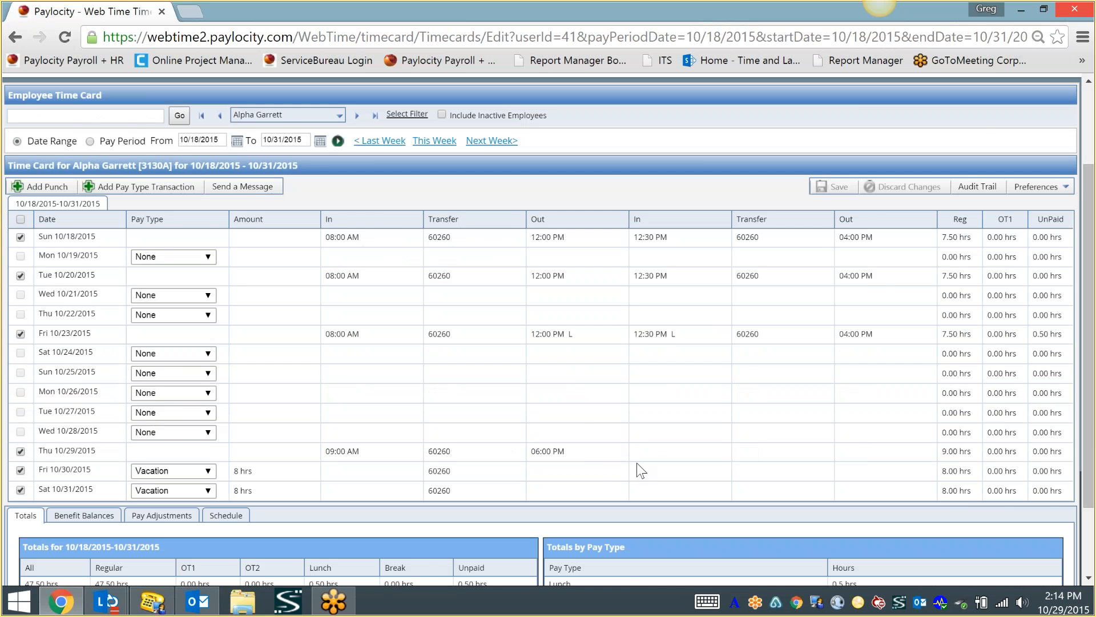
pyautogui.scroll(2, 637, 465)
pyautogui.moveTo(195, 124)
pyautogui.click(190, 200)
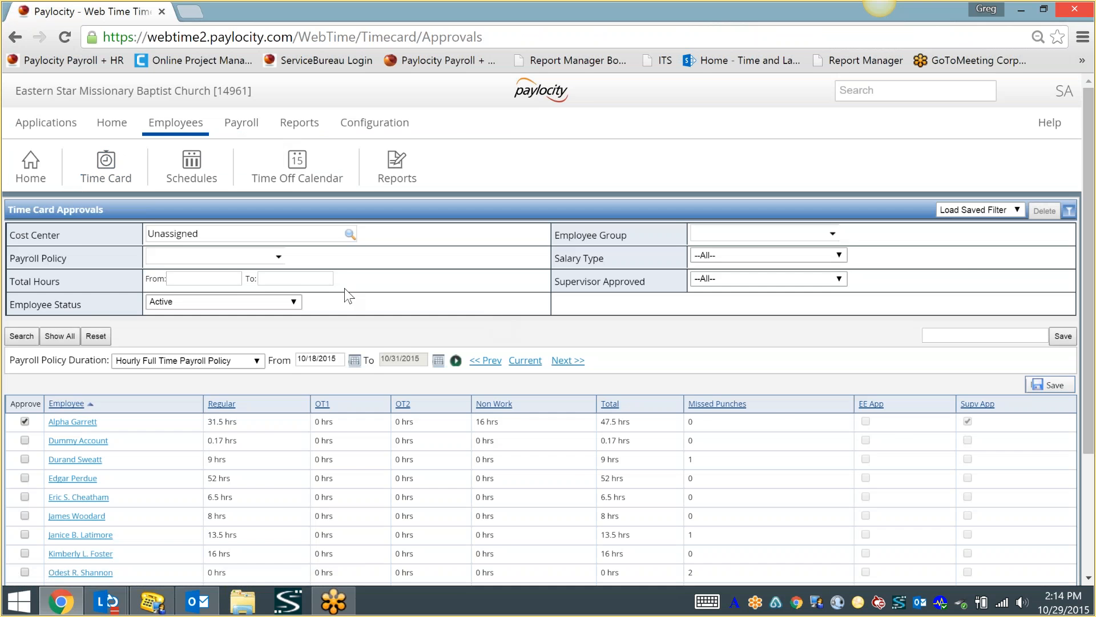
# Select every listed employee for approval at once and clear the whole selection again
pyautogui.scroll(-3, 349, 296)
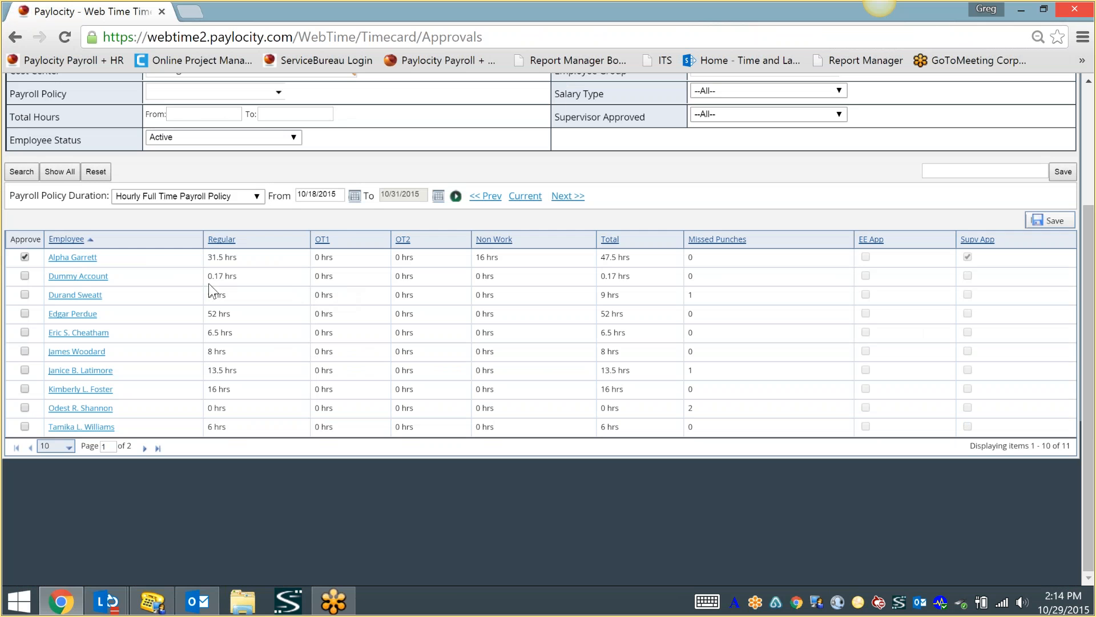
pyautogui.click(25, 240)
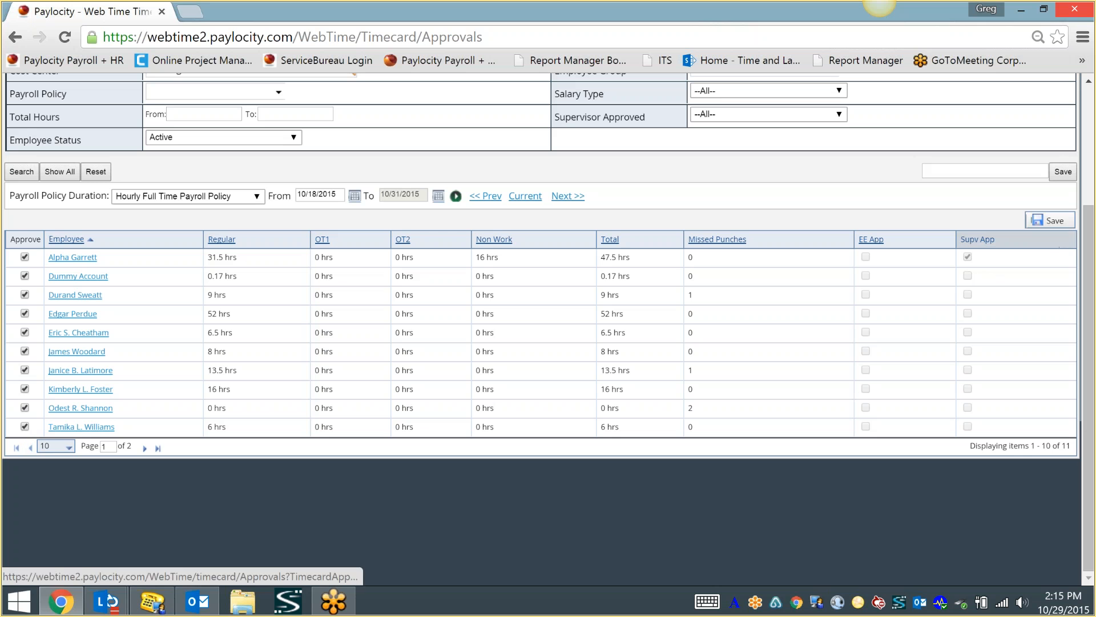
pyautogui.click(25, 239)
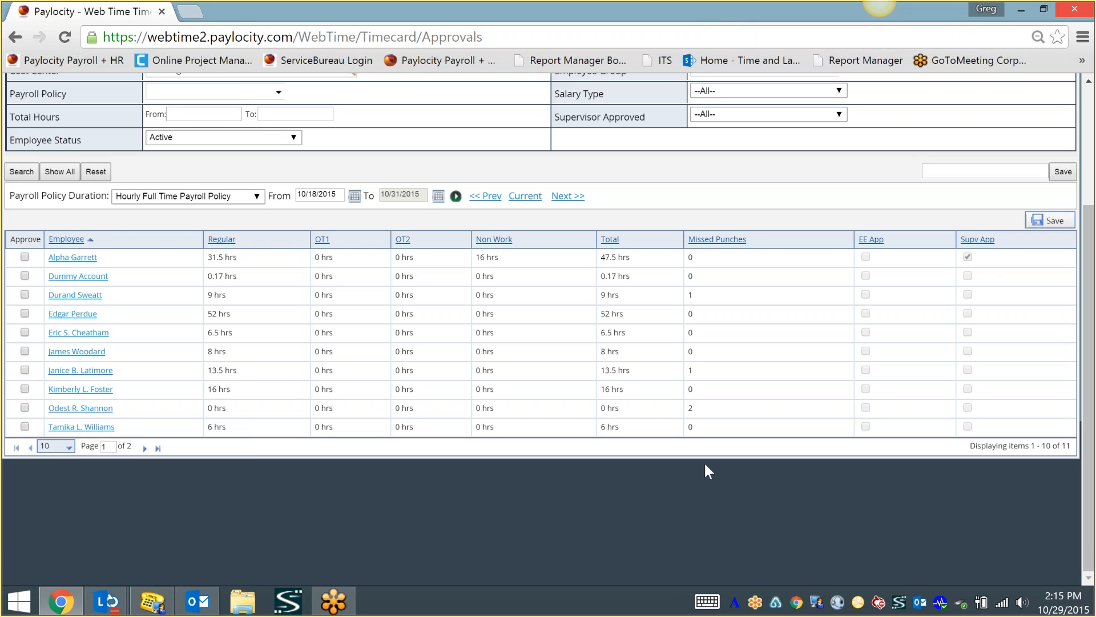
# Check the missed punches column and open the time card of the first listed employee with a missed punch
pyautogui.moveTo(690, 295); pyautogui.dragTo(704, 415)
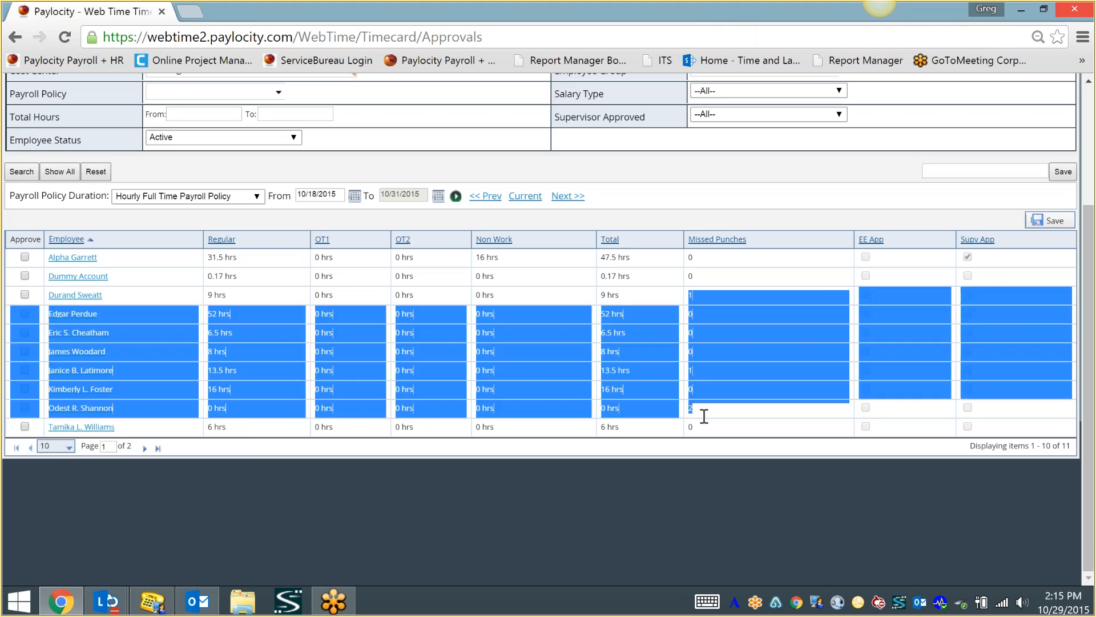
pyautogui.click(703, 418)
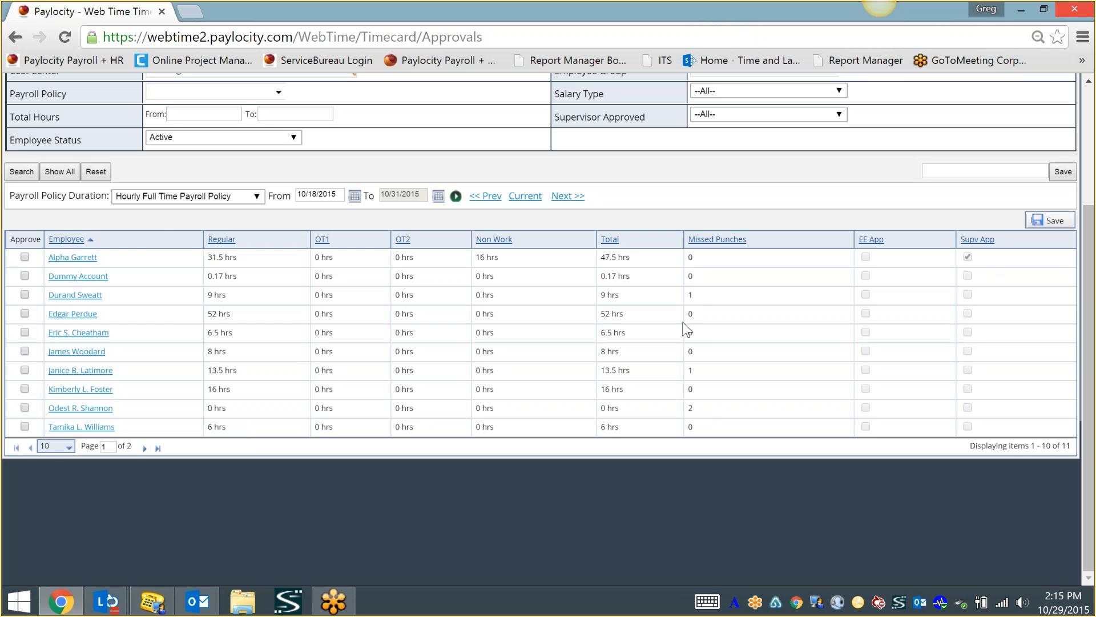
pyautogui.click(74, 294)
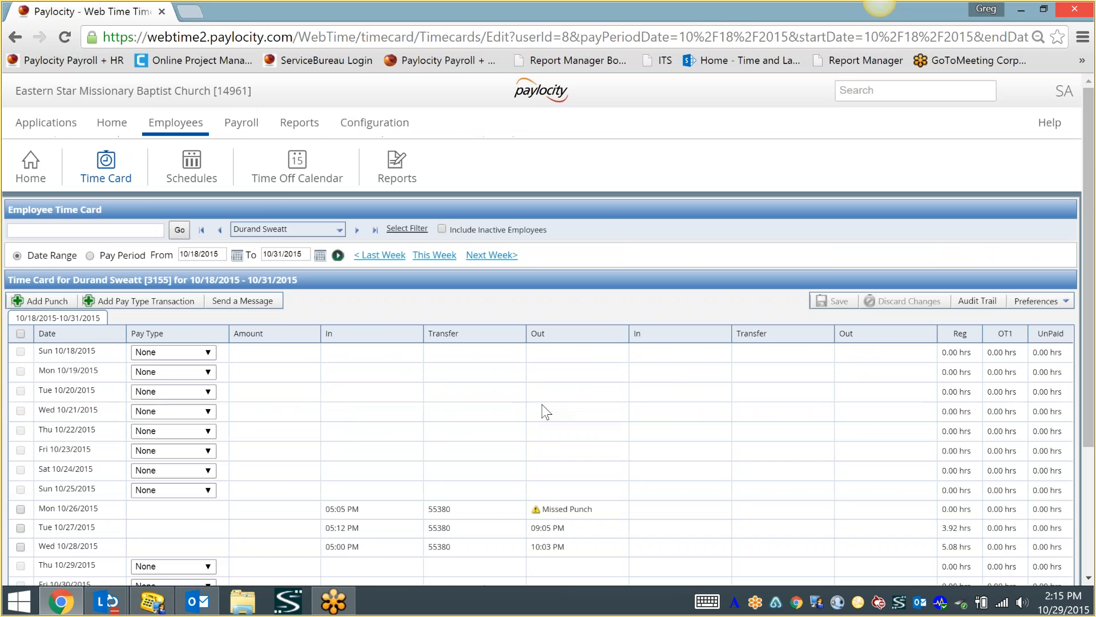
pyautogui.moveTo(176, 123)
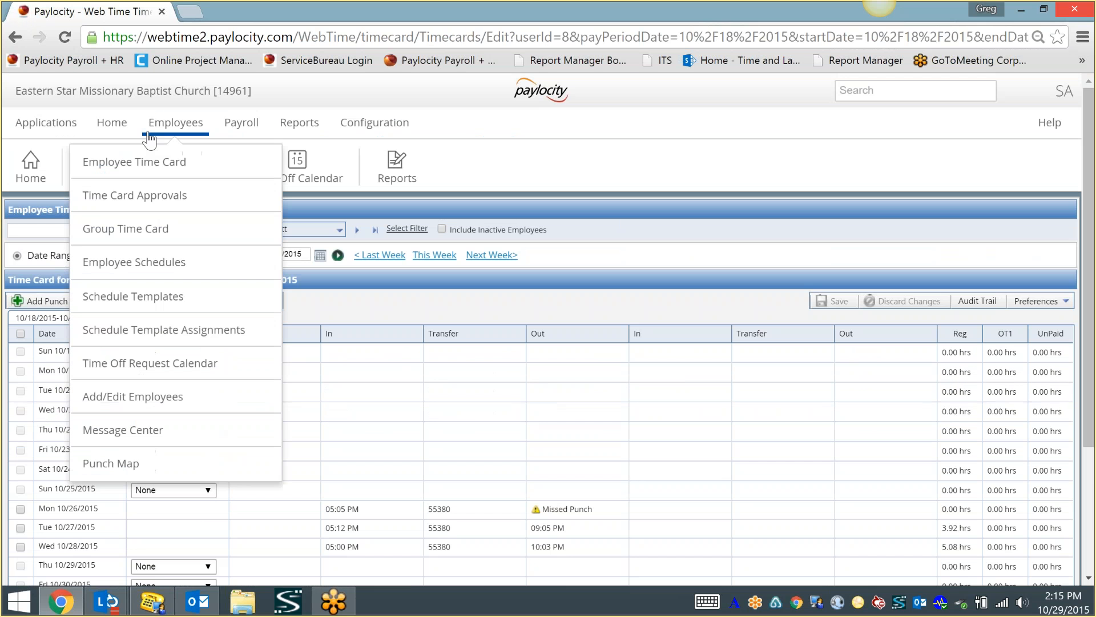
# Return to Time Card Approvals and filter the employee list by the supervisor approval status Not Approved
pyautogui.click(135, 195)
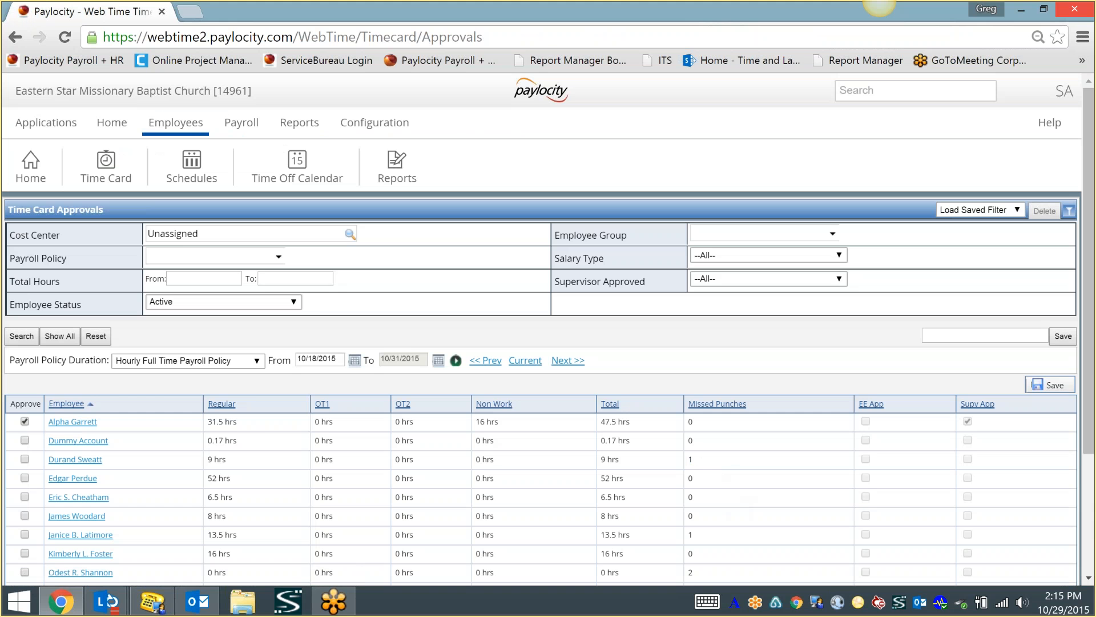
pyautogui.scroll(-3, 692, 498)
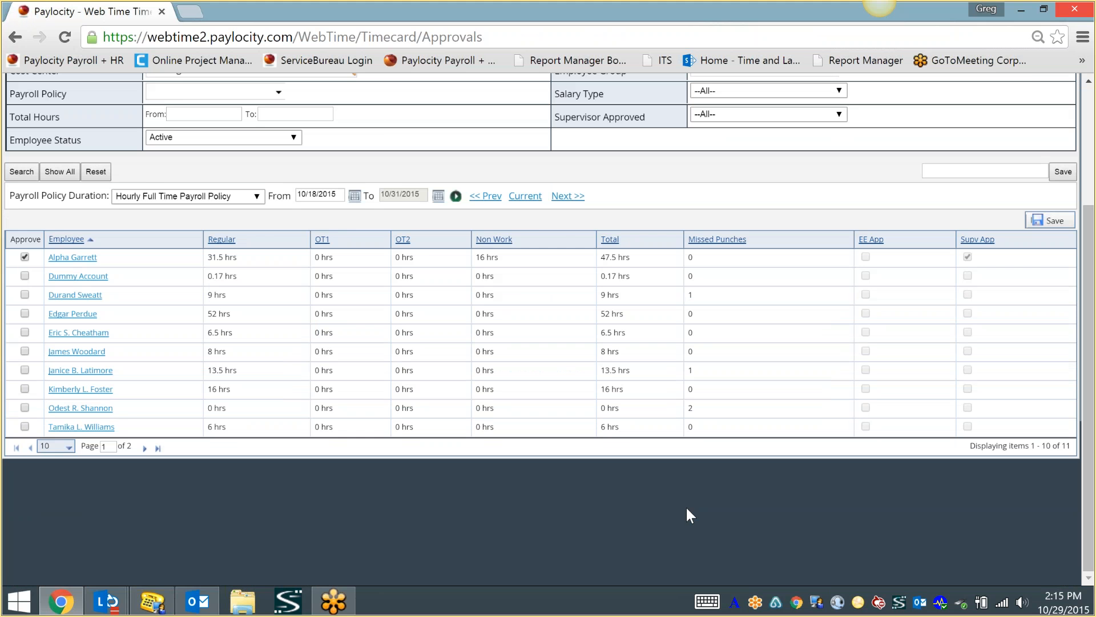
pyautogui.scroll(2, 686, 508)
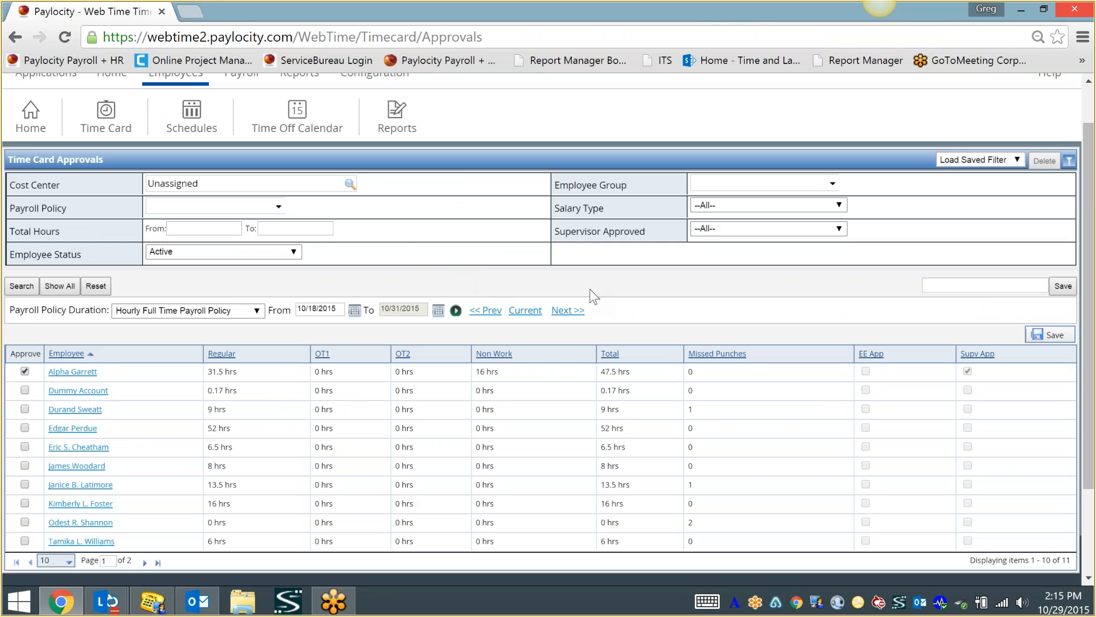
pyautogui.click(738, 231)
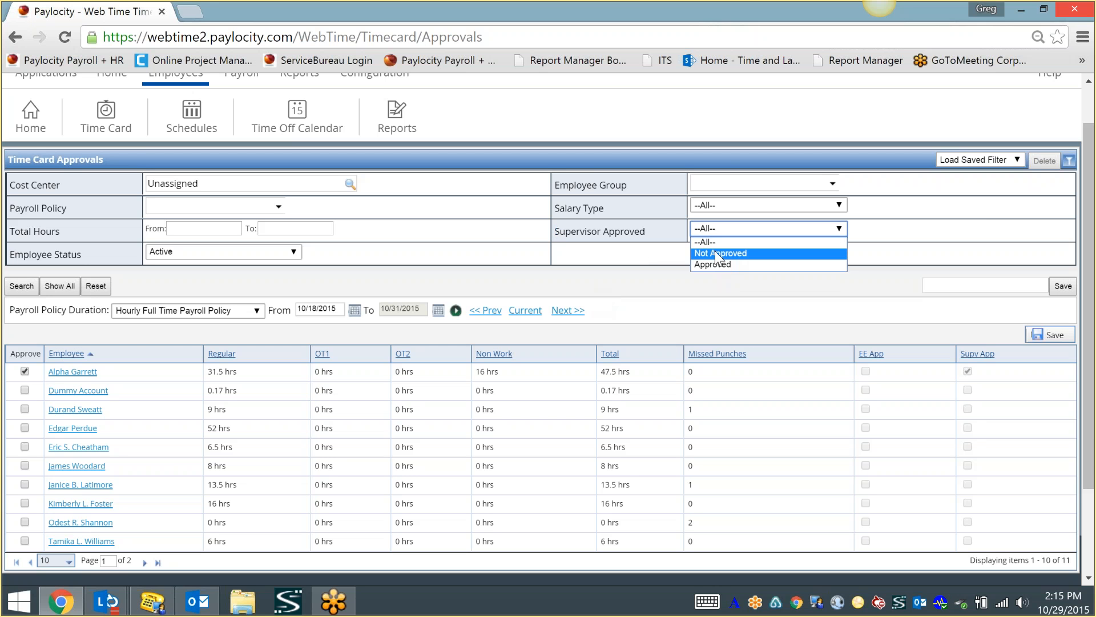
pyautogui.click(715, 253)
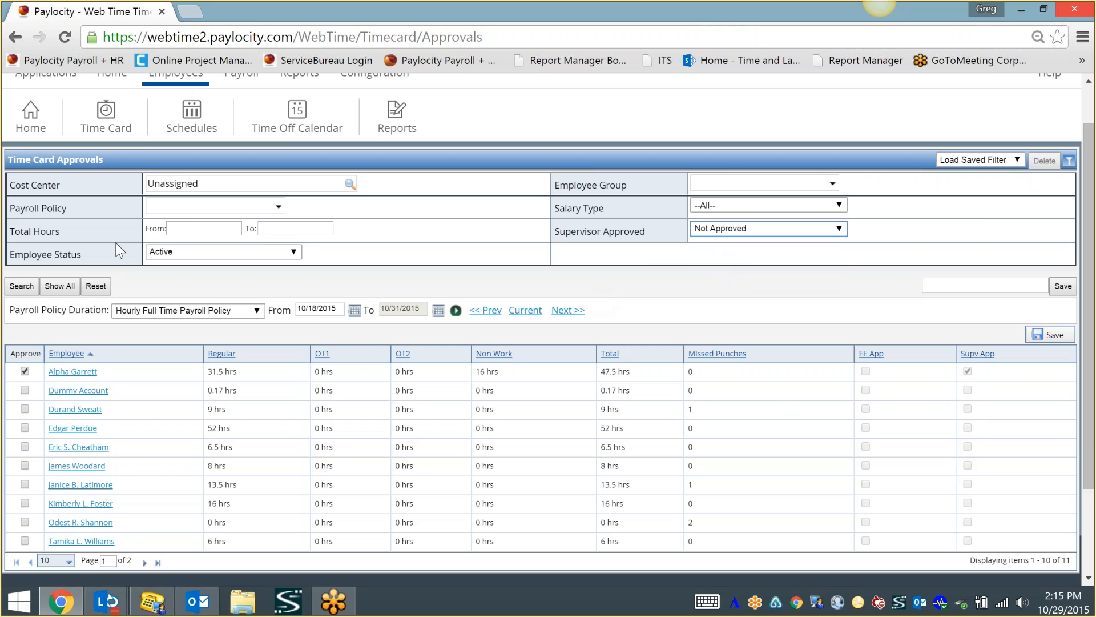
pyautogui.click(33, 283)
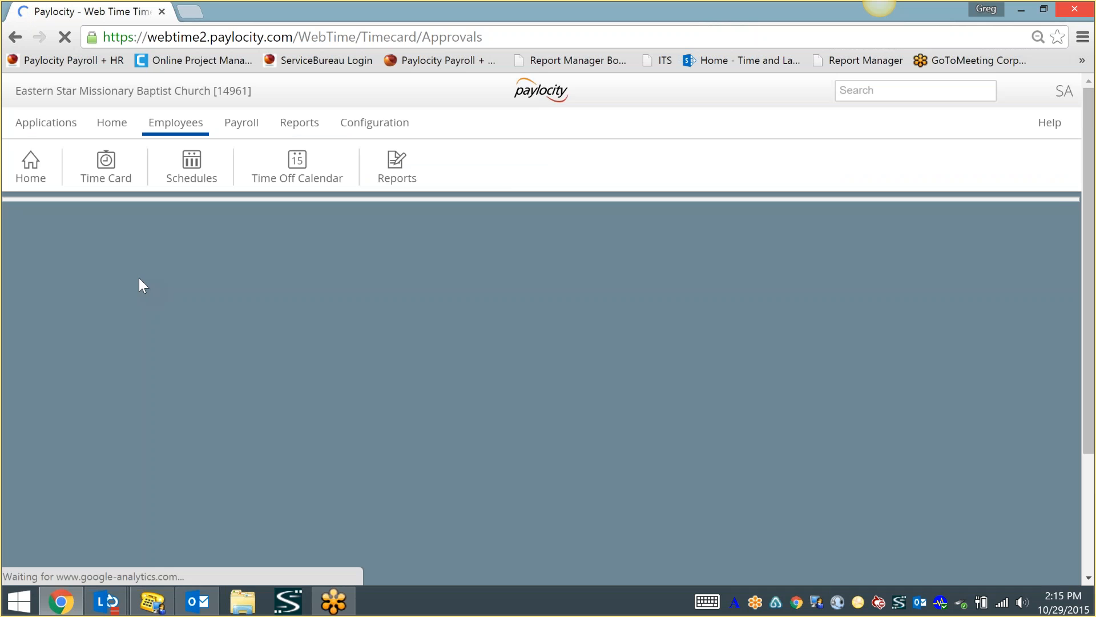
pyautogui.scroll(-1, 117, 414)
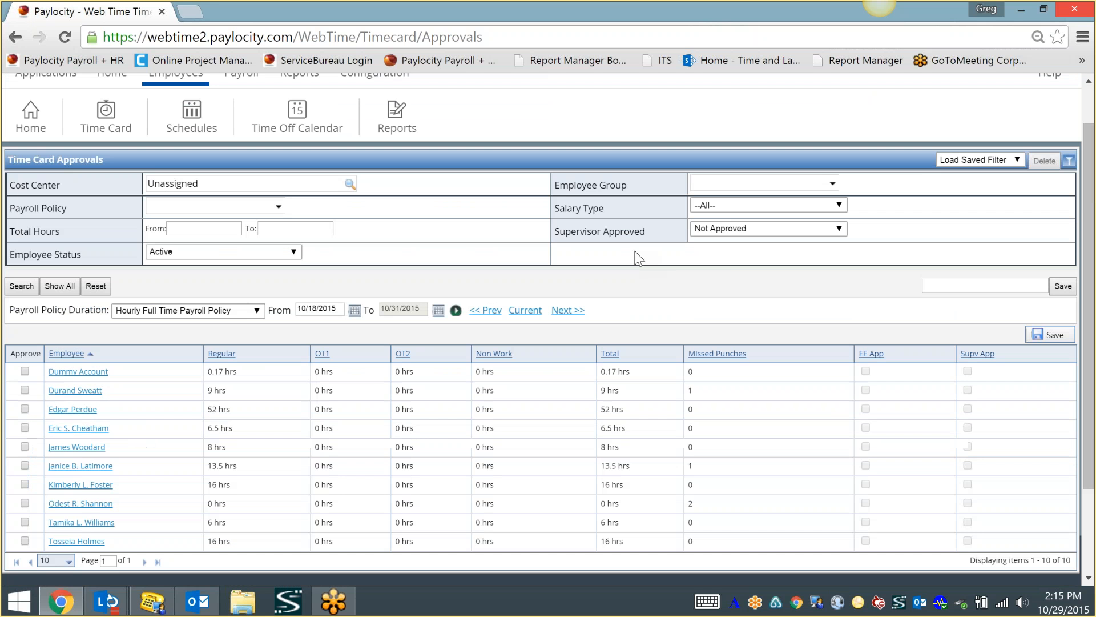
# Set the Supervisor Approved filter back to All and rerun the search to review the full employee list
pyautogui.click(768, 228)
pyautogui.click(713, 237)
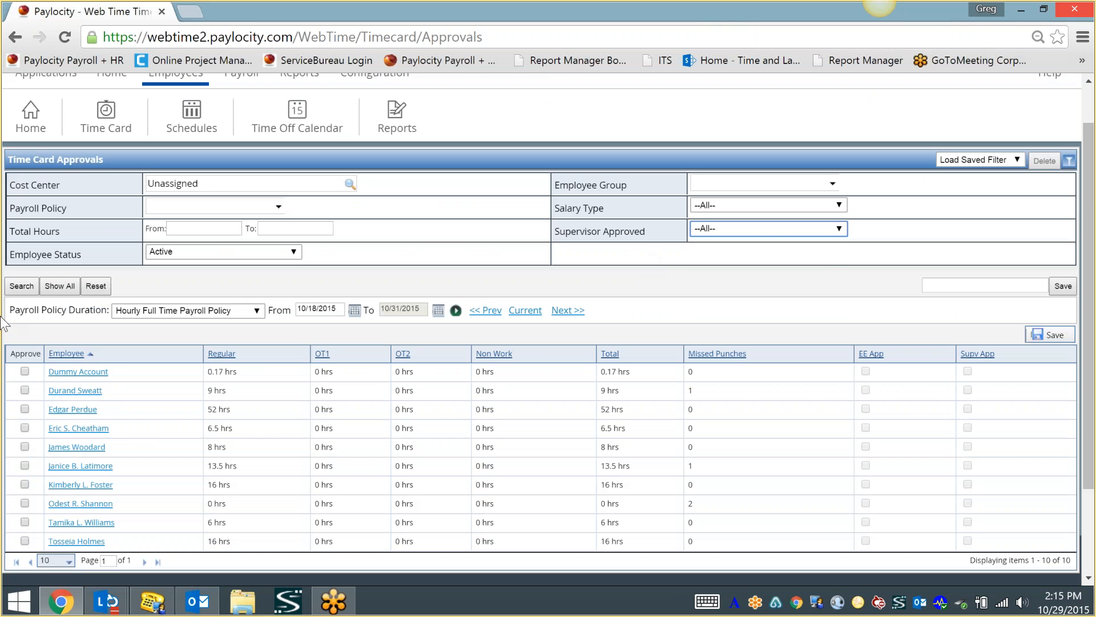
pyautogui.click(21, 286)
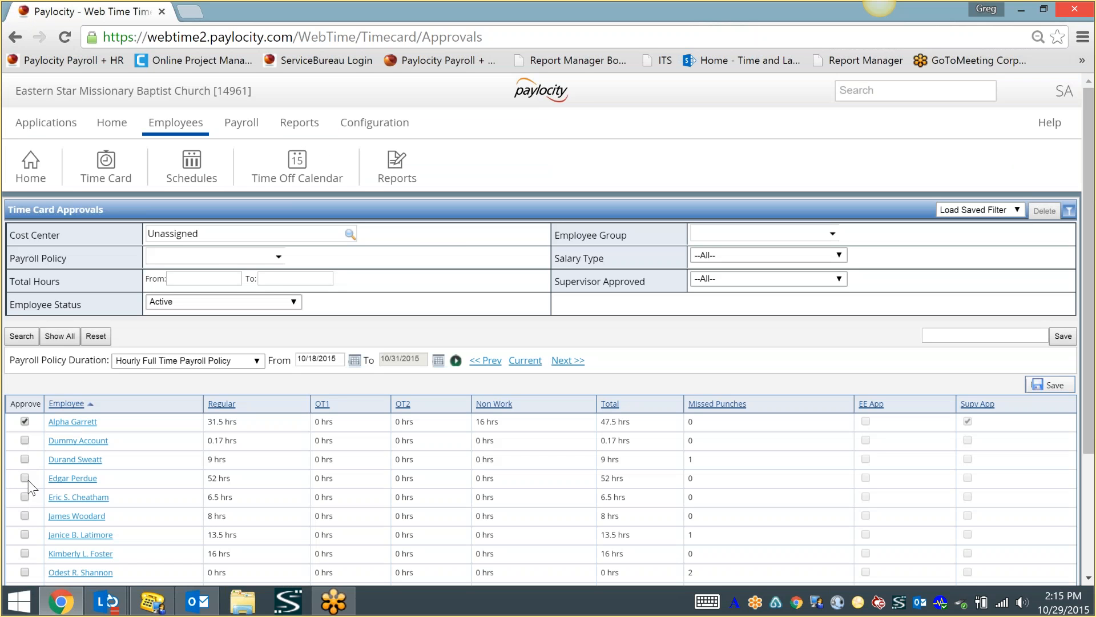
pyautogui.scroll(-2, 28, 487)
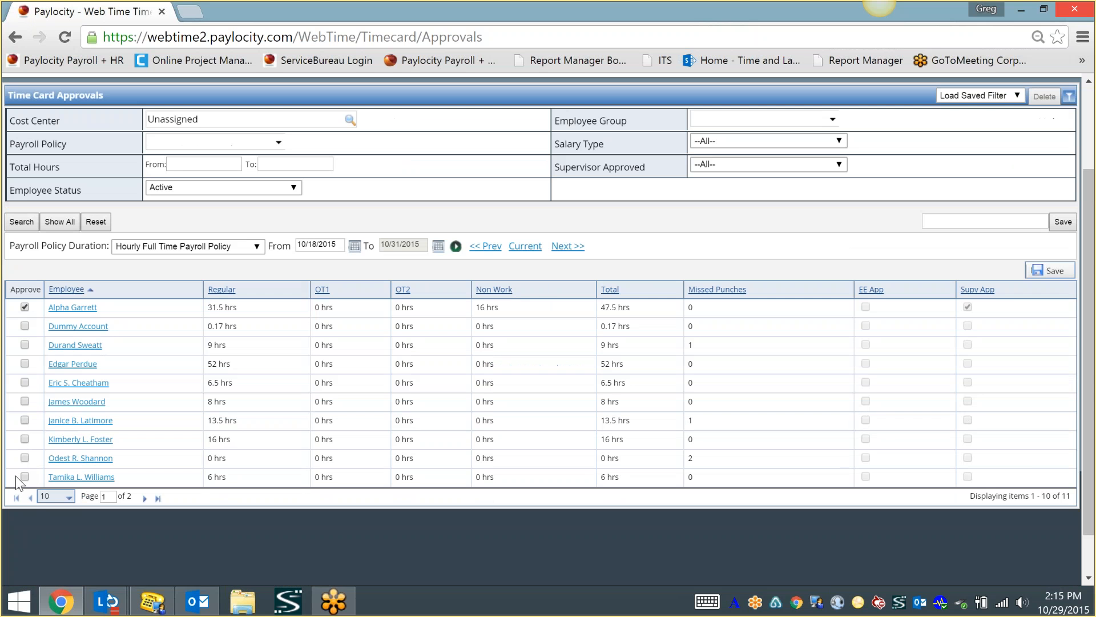